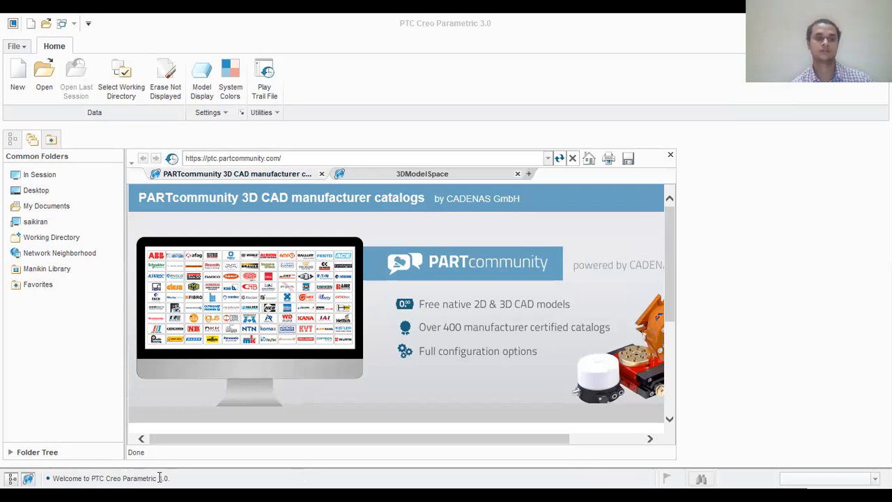
Create a new solid part named L-clamp using the mmns_part_solid template instead of the default template
click(19, 75)
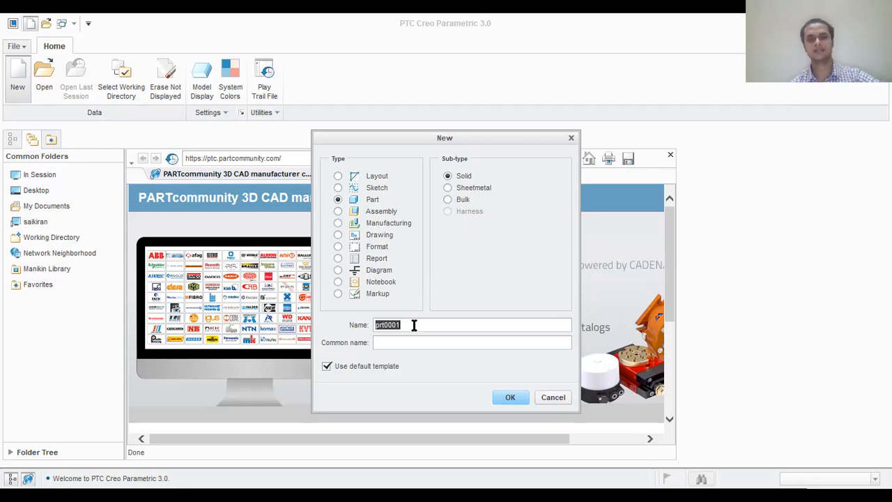
text(L)
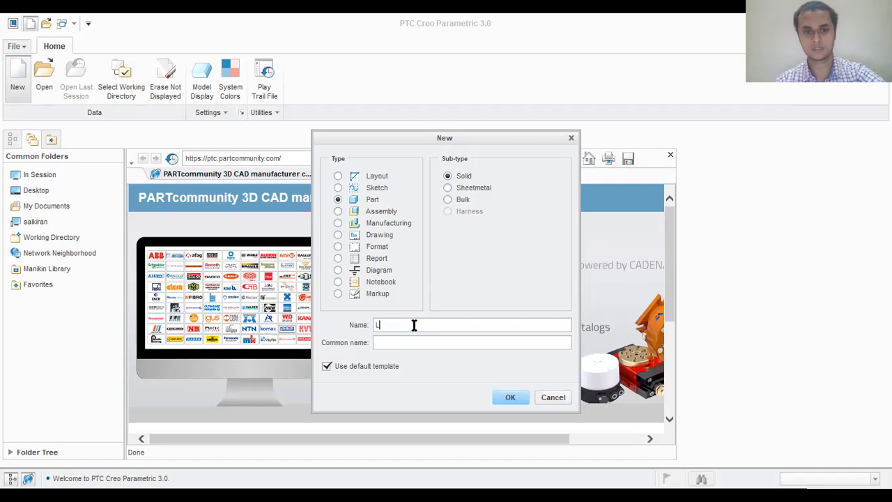
text(-clamp)
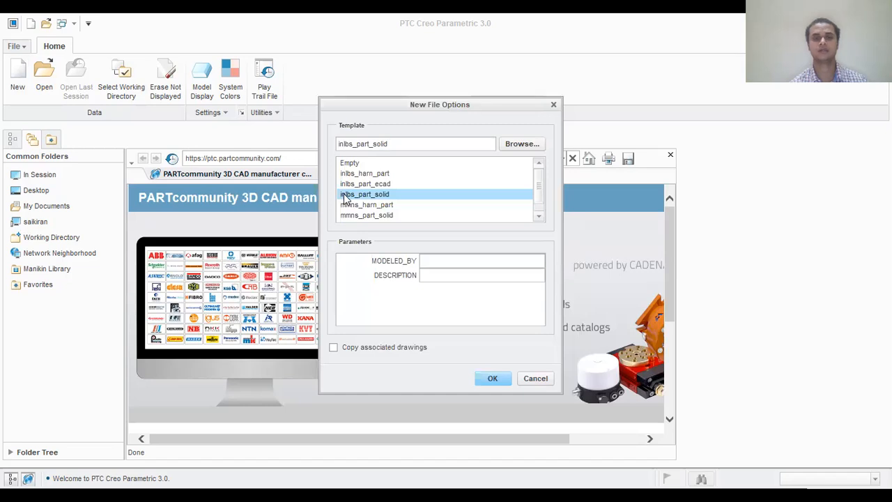
click(378, 216)
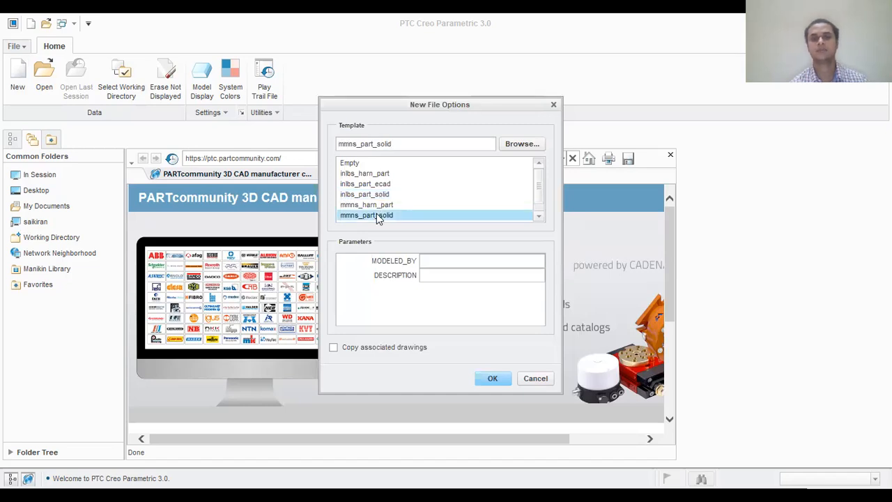
click(439, 260)
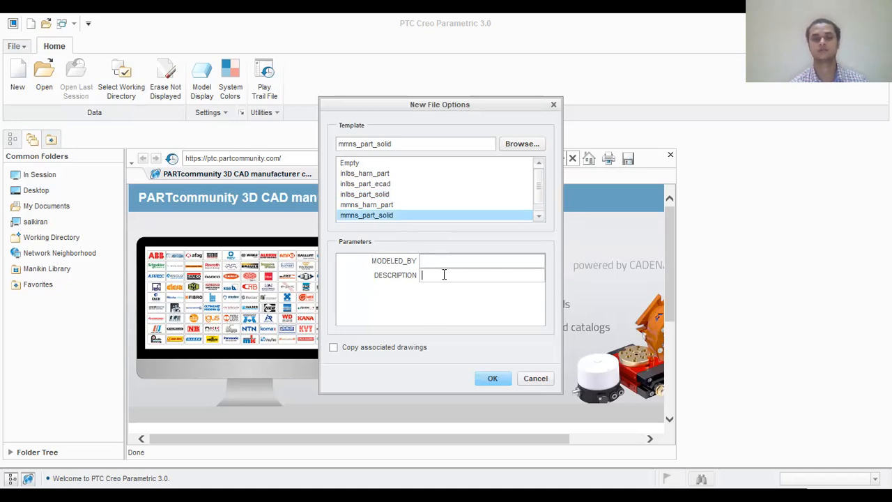
click(492, 378)
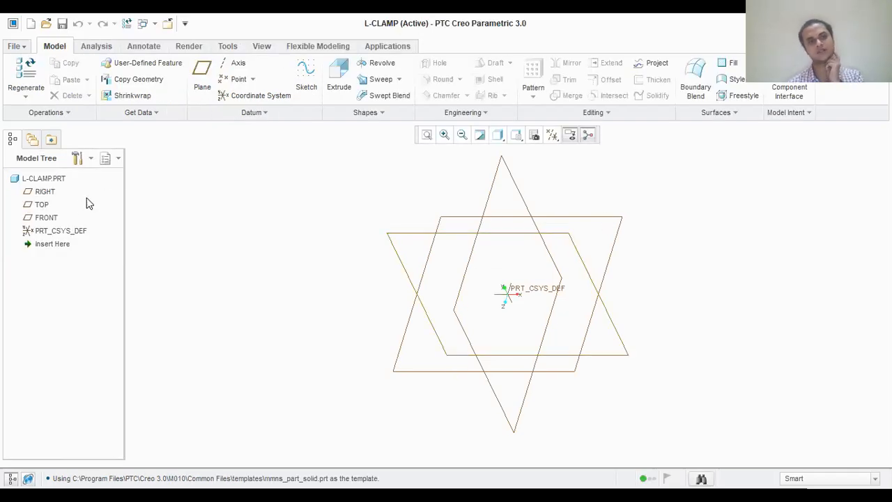
Start an extrusion on the TOP plane and sketch a center rectangle about 119 mm wide and 295 mm high at the origin
click(43, 207)
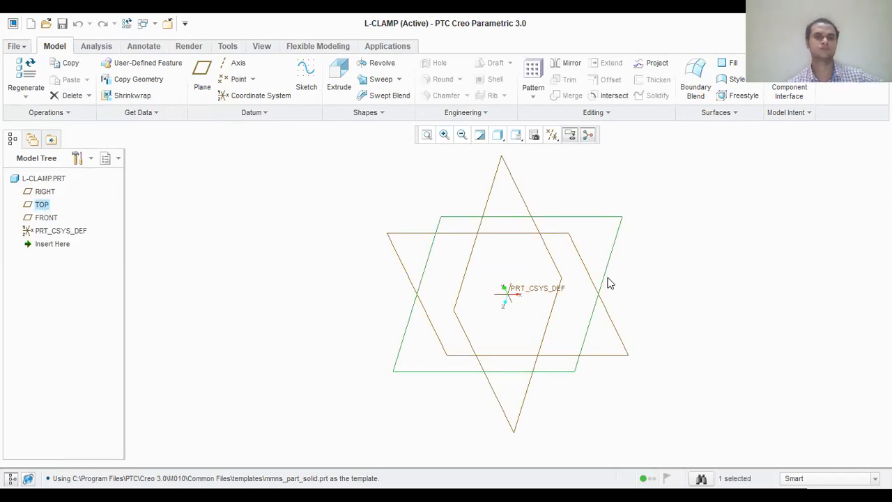
click(338, 73)
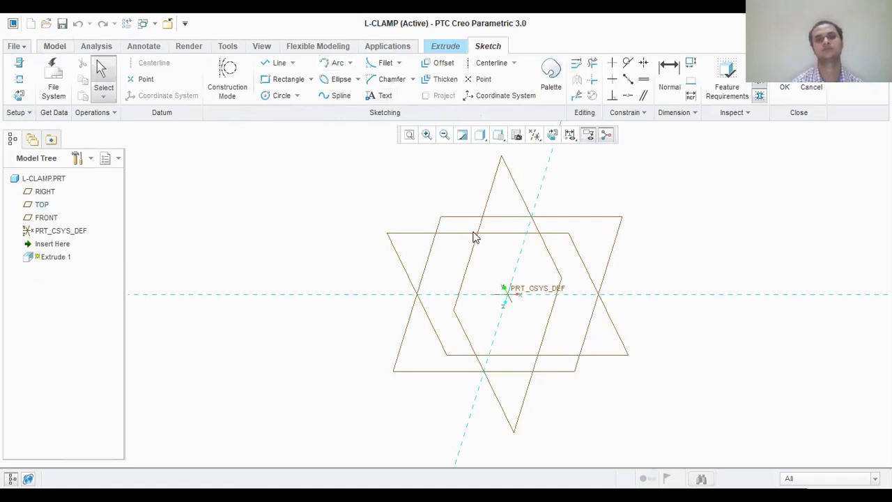
click(553, 135)
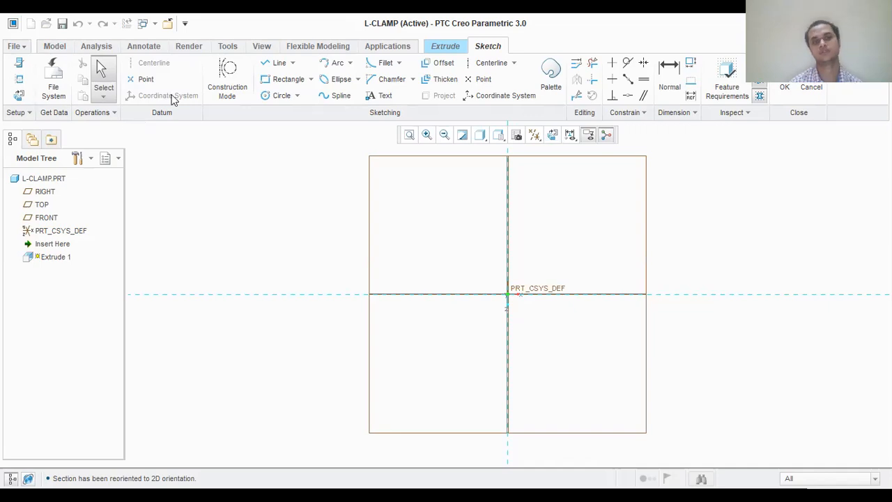
click(312, 80)
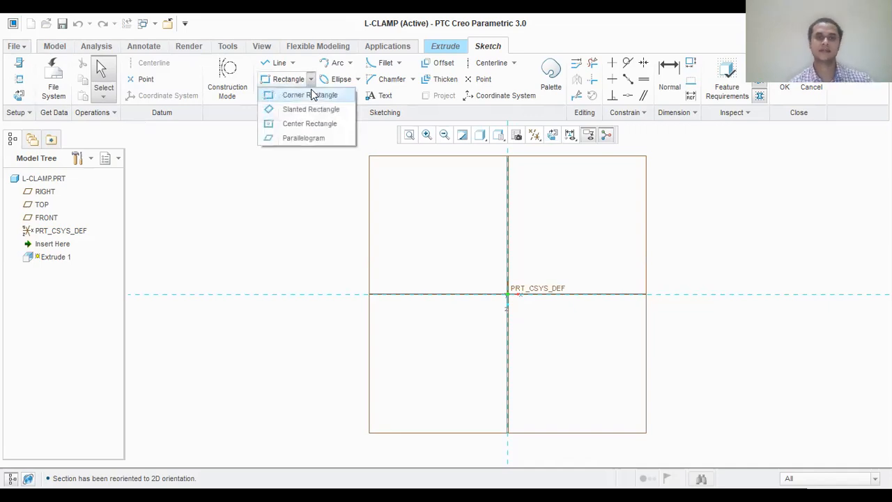
click(312, 124)
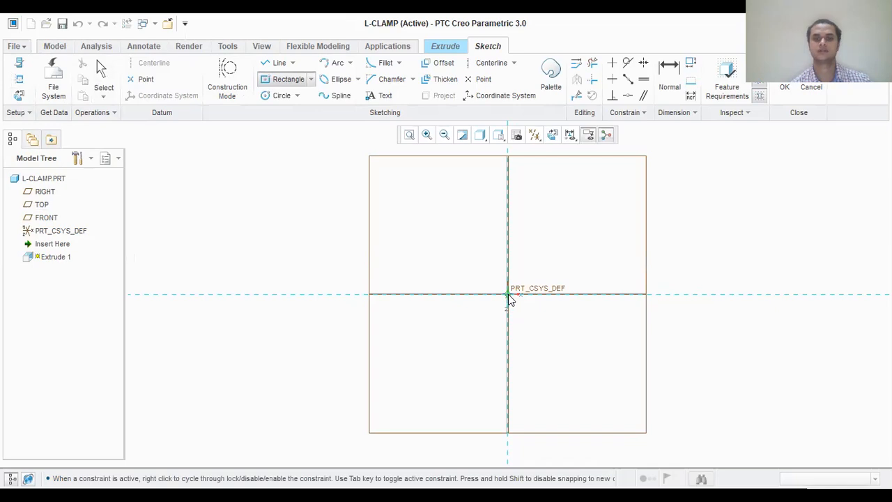
click(508, 294)
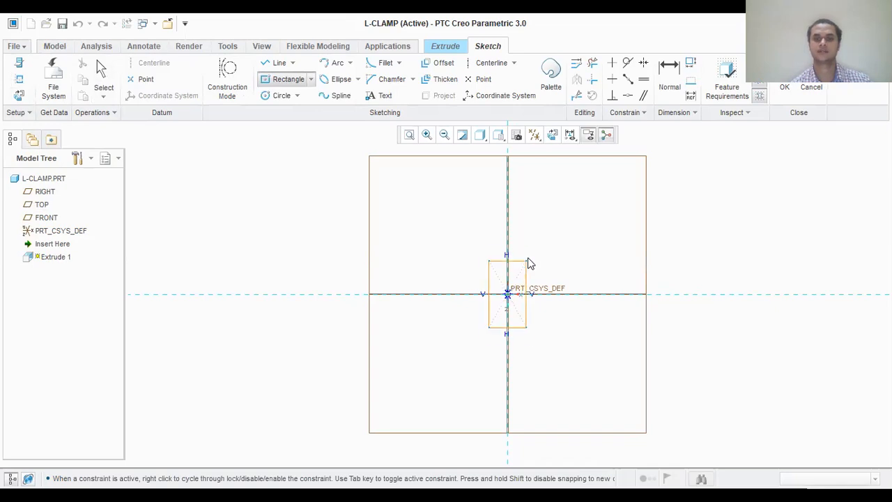
click(541, 215)
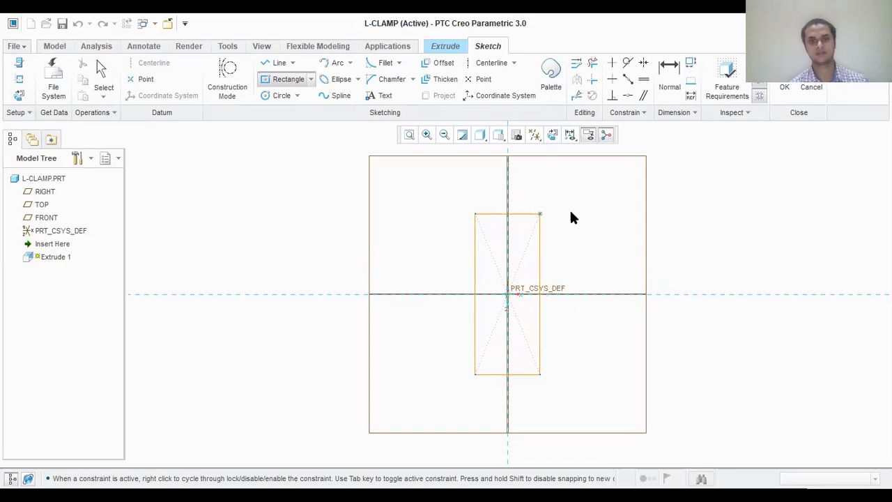
middle_click(582, 208)
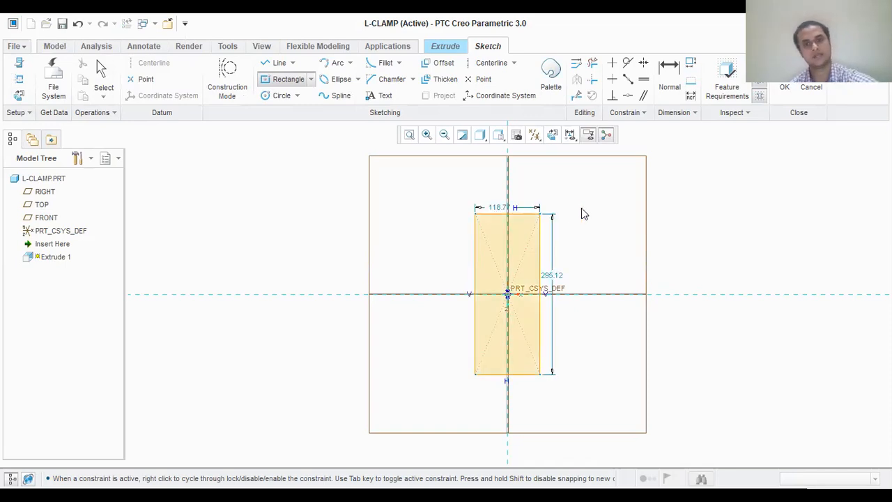
Set the rectangle's width to 118 mm and its height to 44 mm
double_click(502, 207)
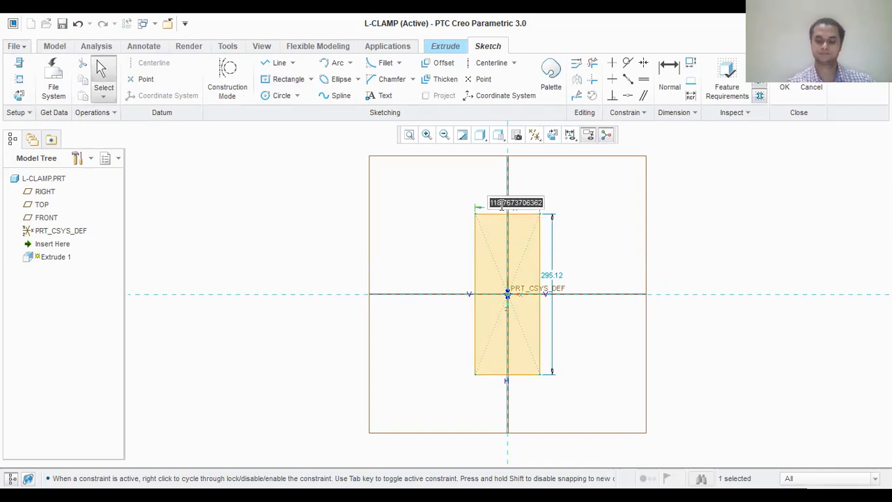
text(118)
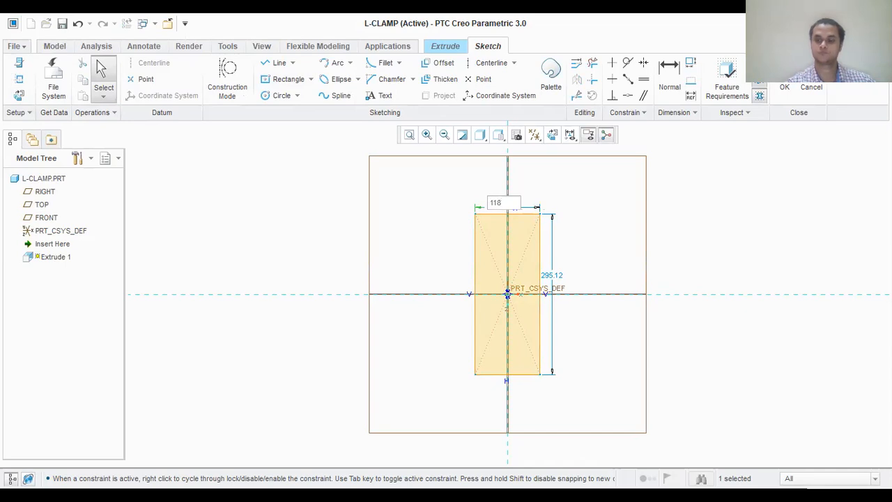
key(BackSpace)
text(0)
key(Return)
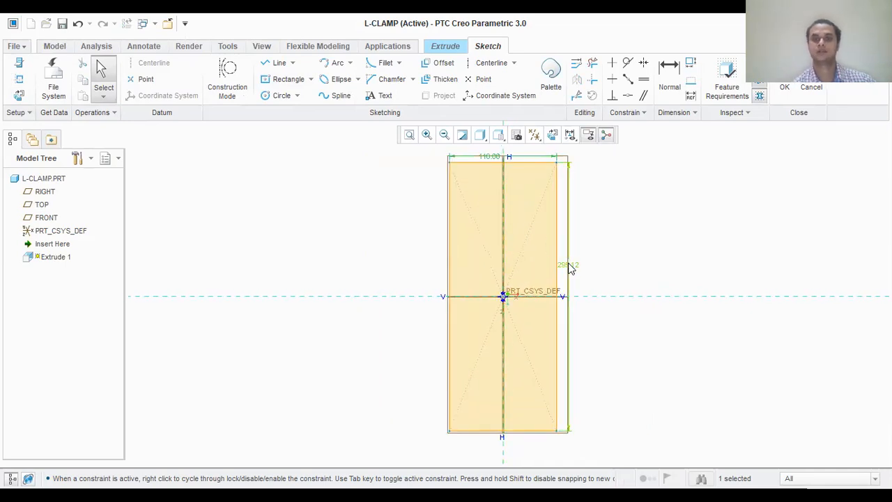
double_click(568, 264)
text(44)
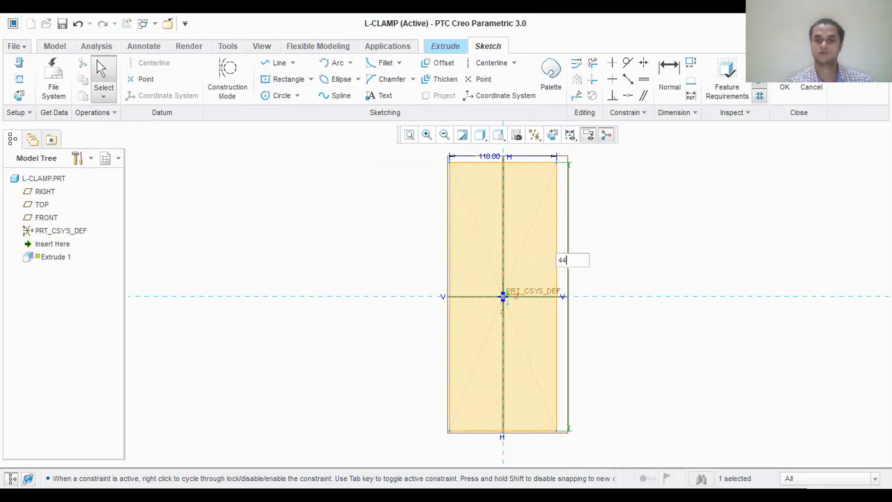
key(Return)
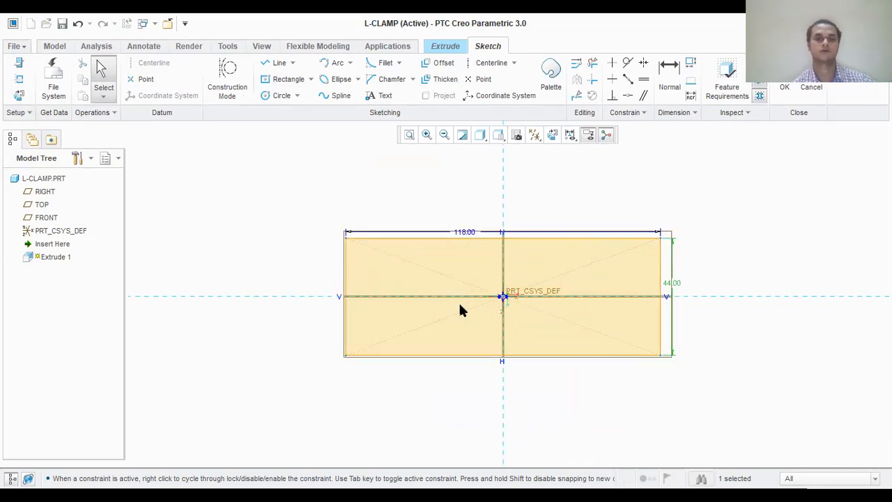
Finish the sketch and extrude the rectangle to a depth of 16 mm
click(785, 87)
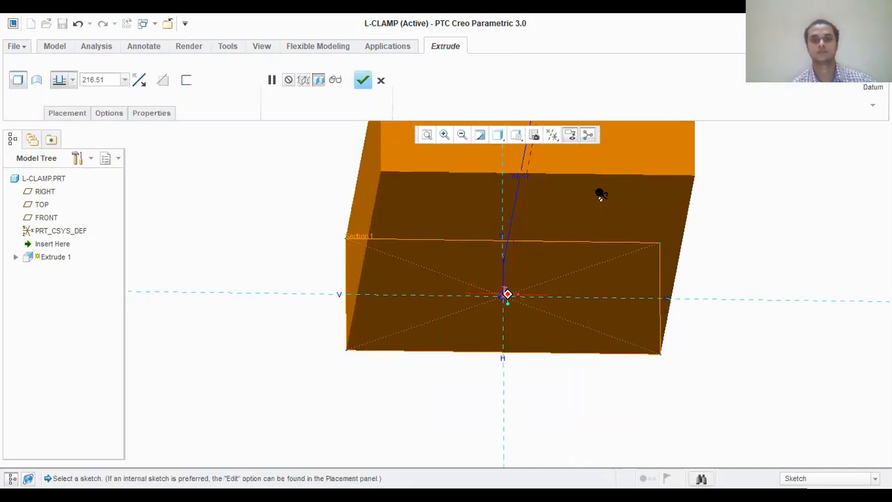
double_click(108, 79)
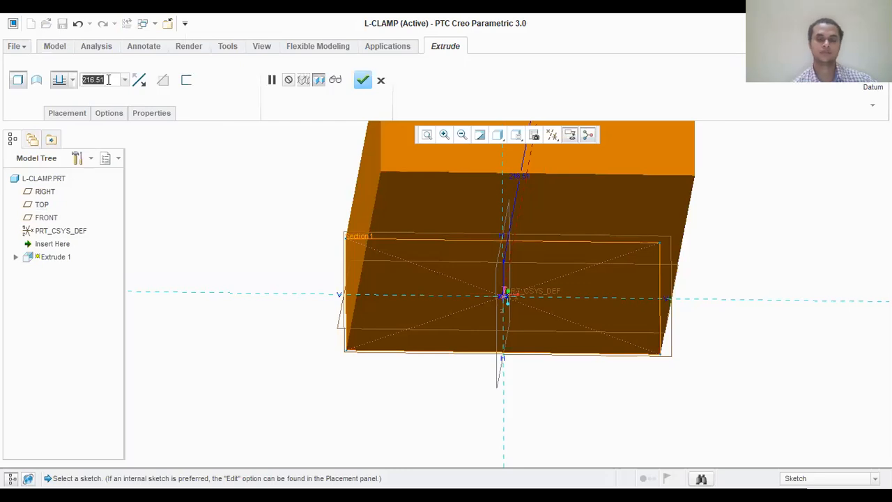
text(16)
key(Return)
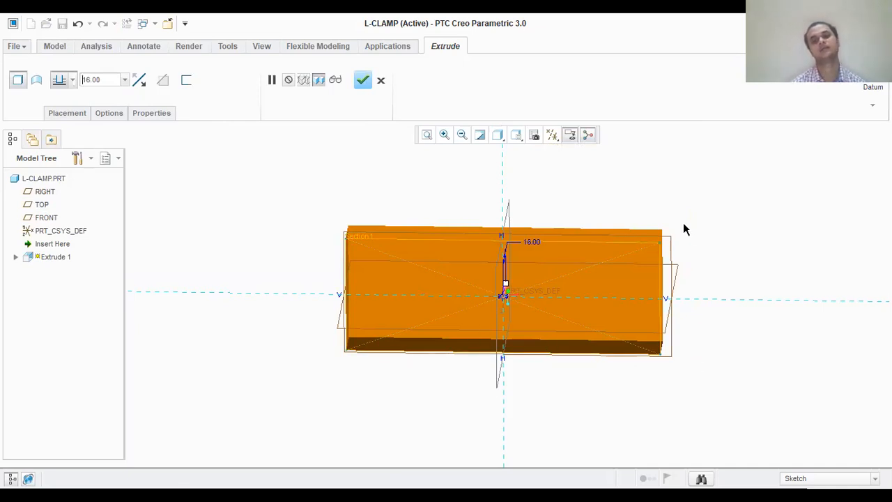
click(364, 81)
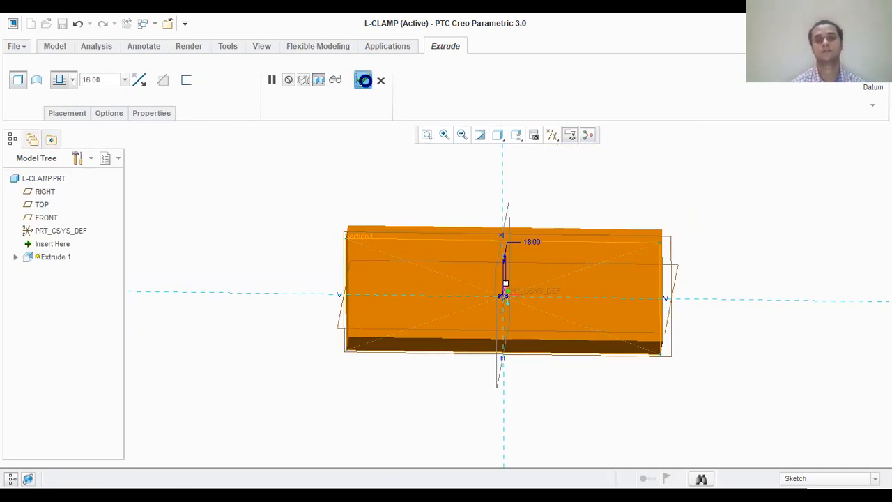
click(598, 268)
click(603, 270)
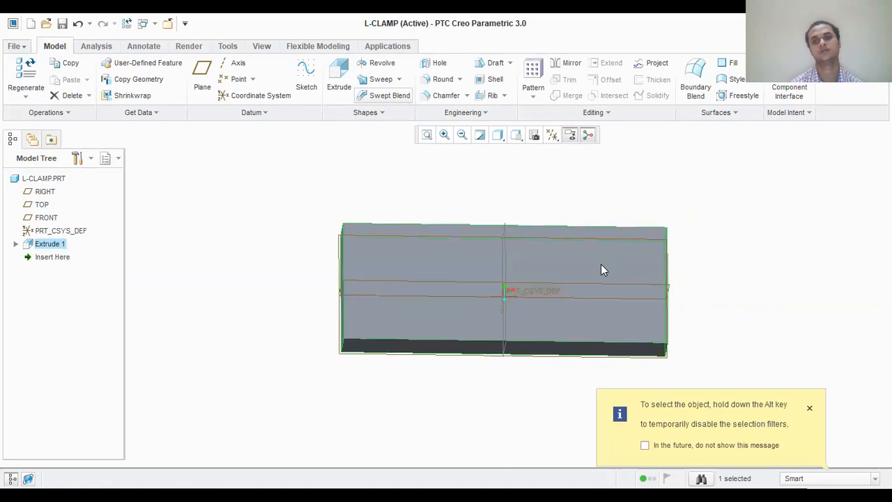
click(637, 293)
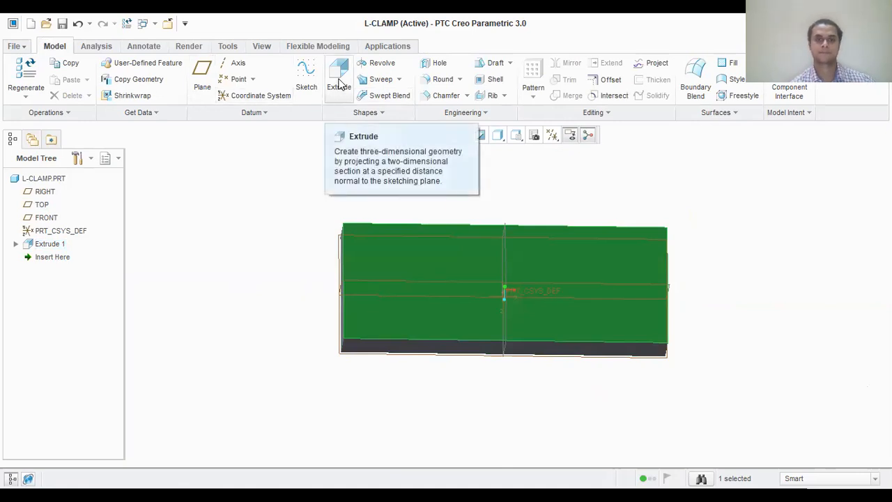
click(306, 77)
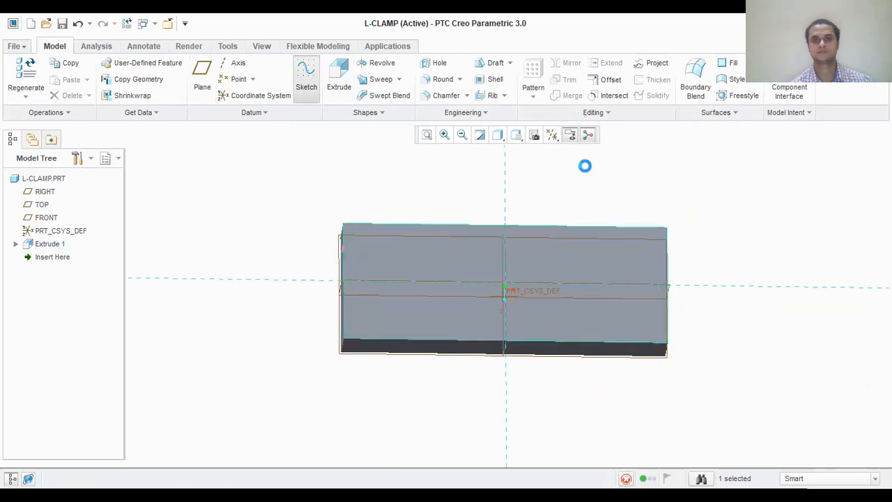
click(552, 135)
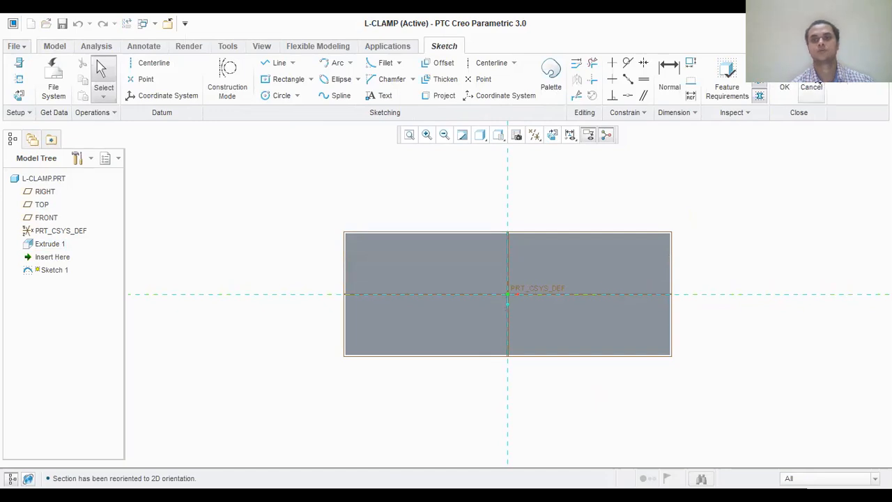
click(490, 280)
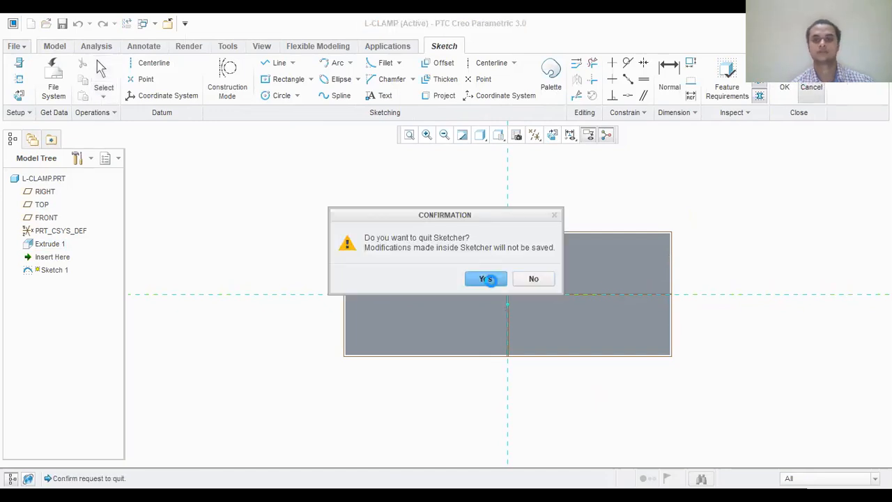
Try to round the two short corner edges at one end of the block with a 22 mm radius
middle_drag(563, 301, 557, 293)
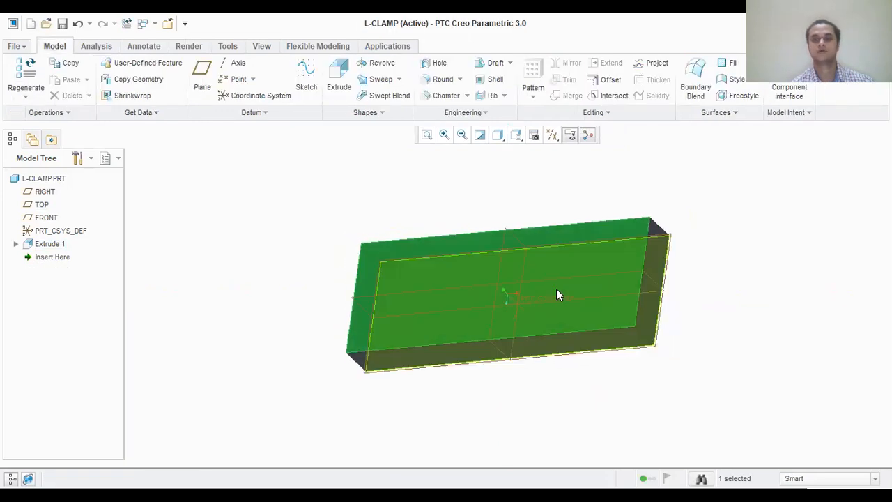
click(441, 81)
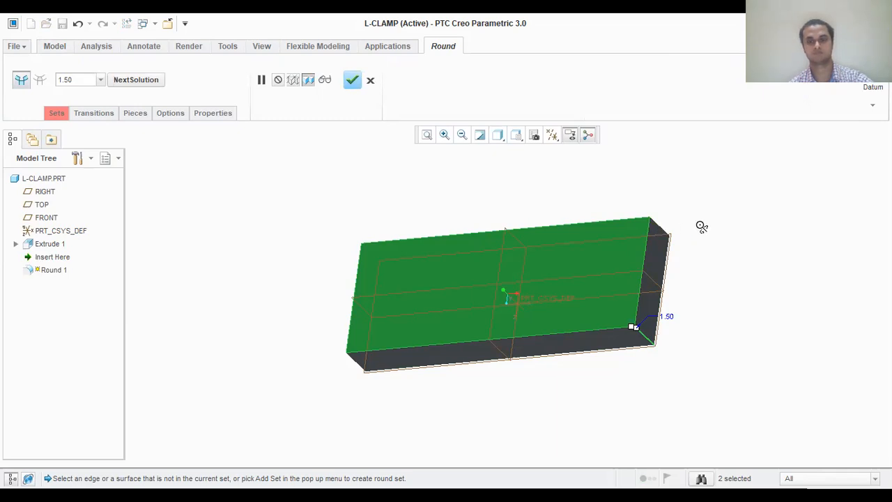
middle_drag(702, 227, 685, 243)
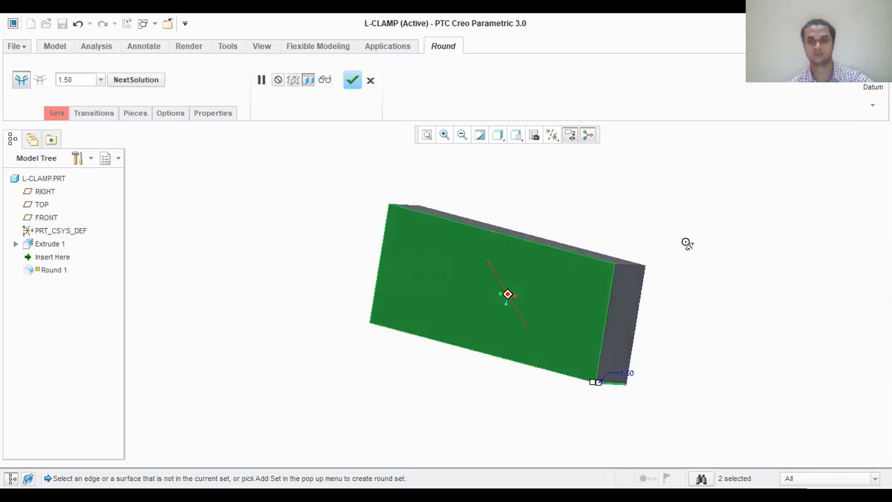
click(622, 261)
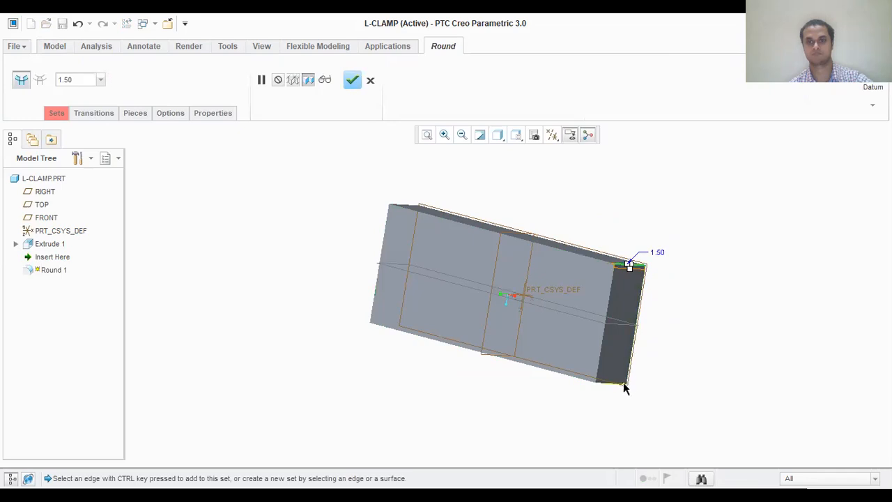
ctrl+click(605, 383)
middle_drag(663, 348, 647, 319)
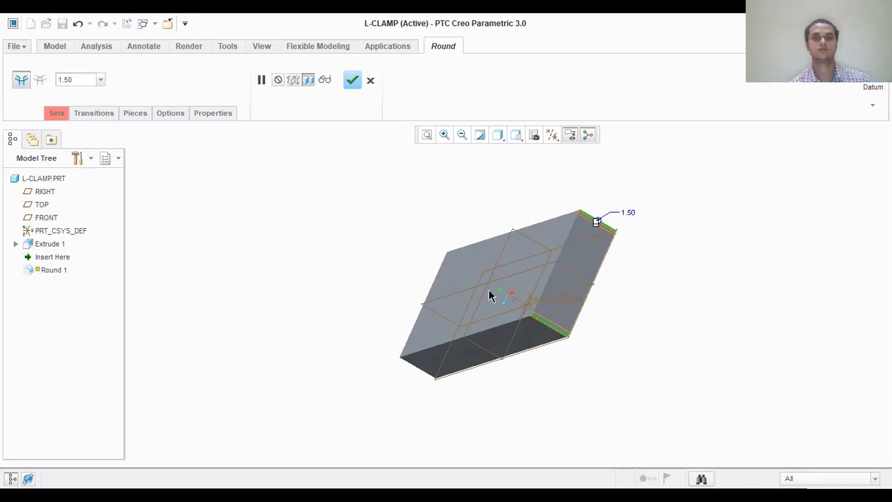
double_click(74, 81)
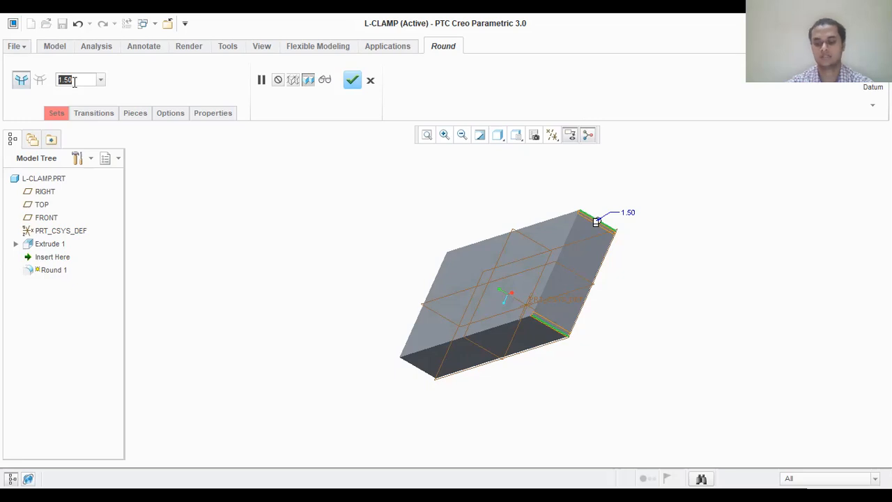
text(22)
key(Return)
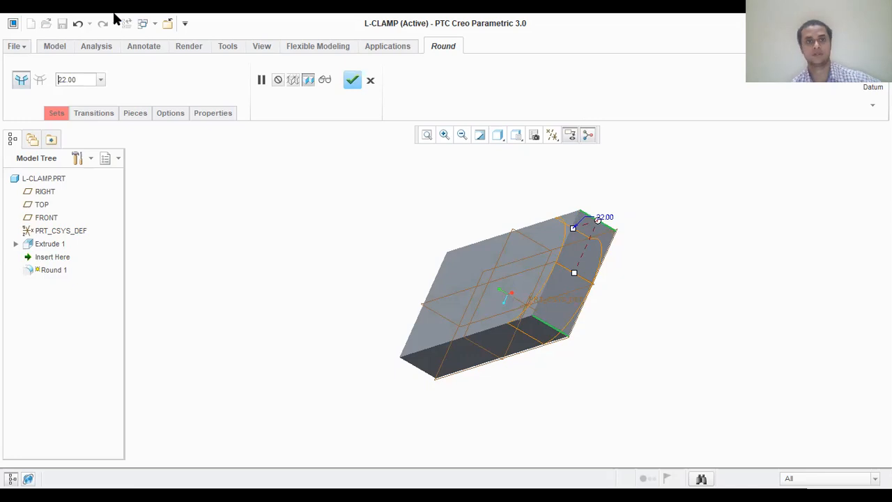
click(353, 79)
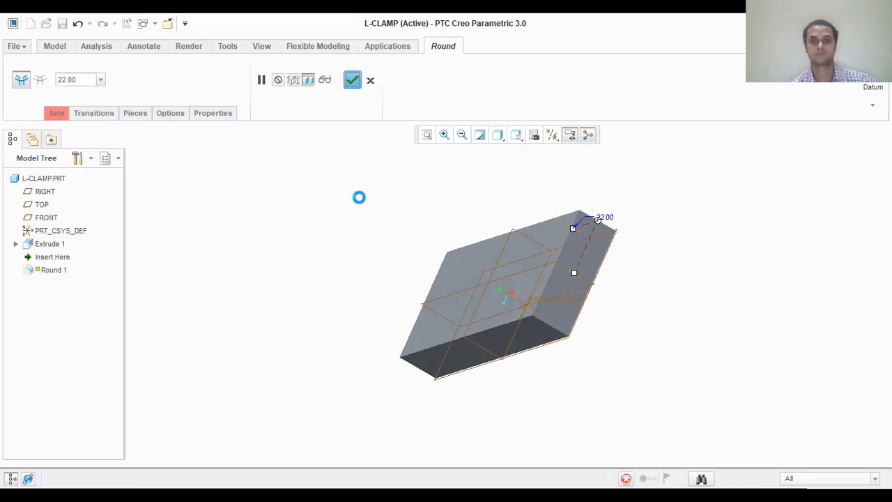
Dismiss the troubleshooter for the 22 mm round and accept the round as a failed feature
click(555, 278)
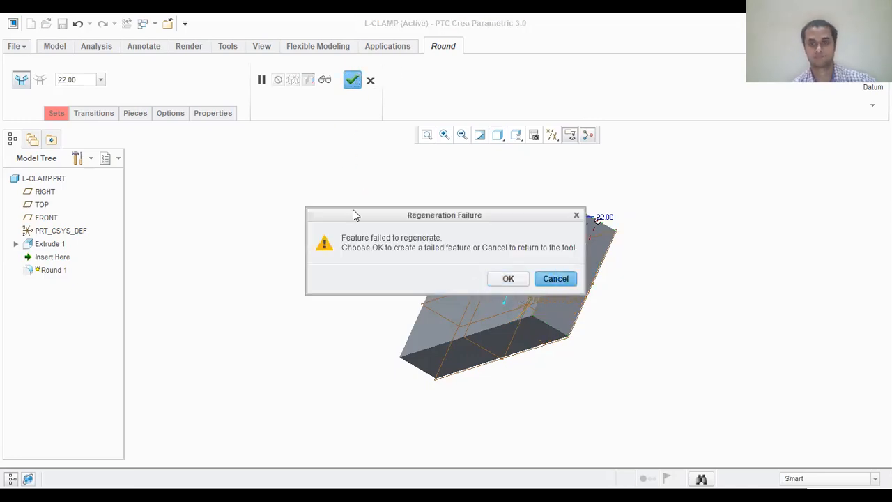
click(818, 369)
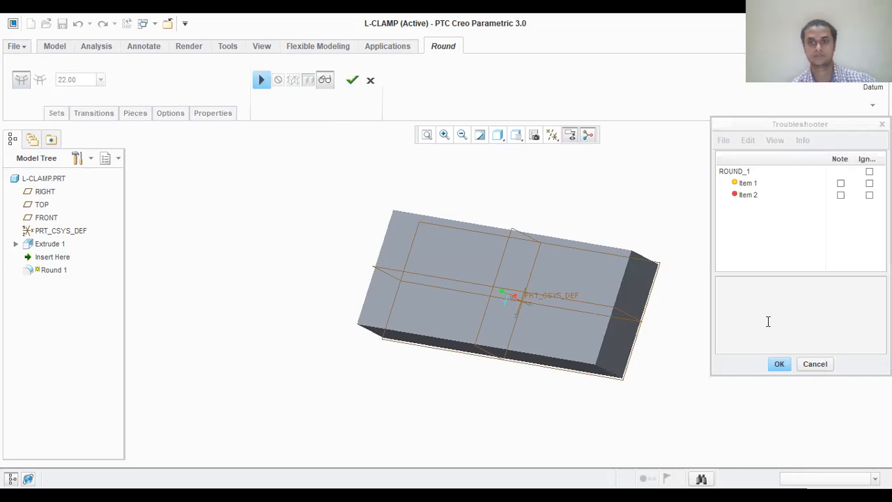
click(806, 277)
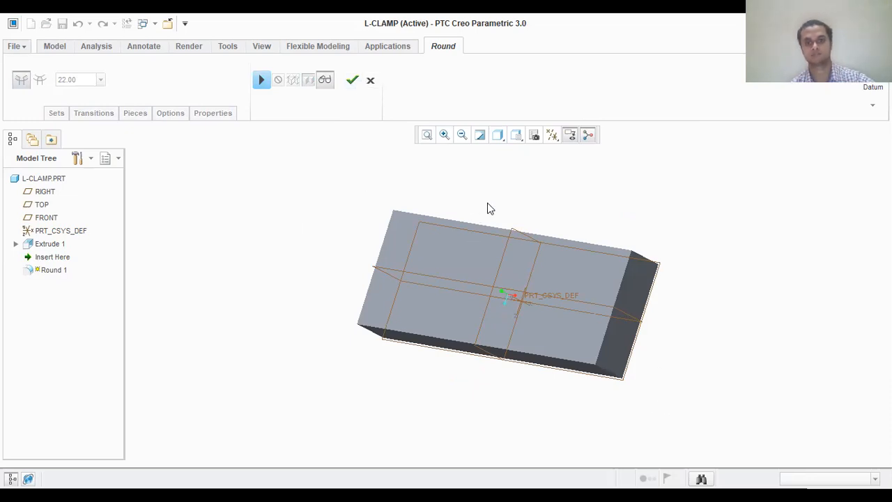
middle_drag(488, 207, 470, 186)
scroll(386, 96, up, 1)
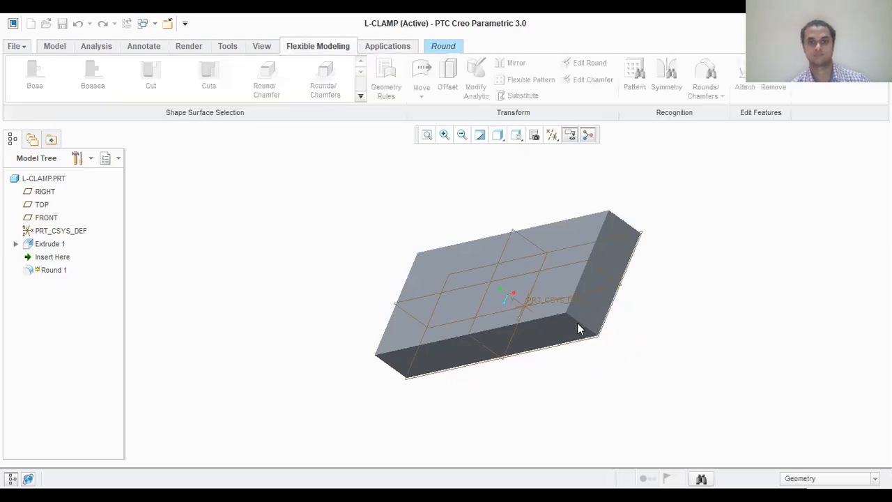
scroll(439, 49, down, 1)
scroll(439, 48, up, 1)
click(444, 46)
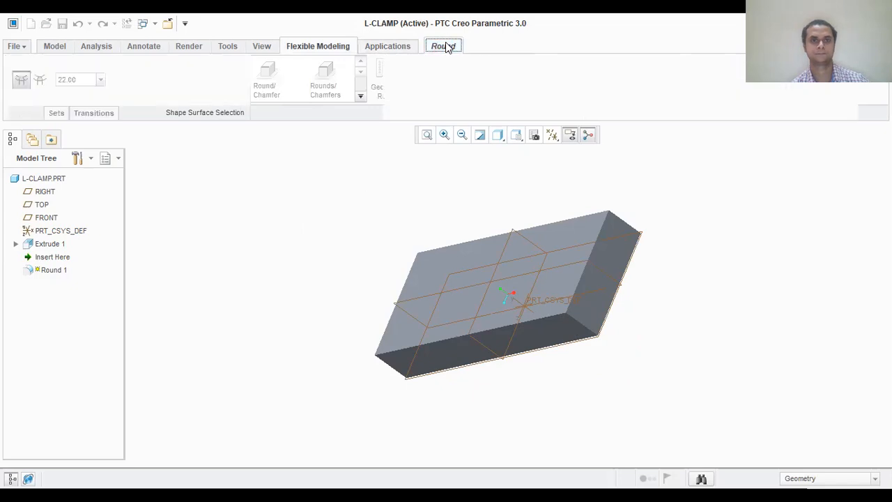
scroll(351, 84, up, 2)
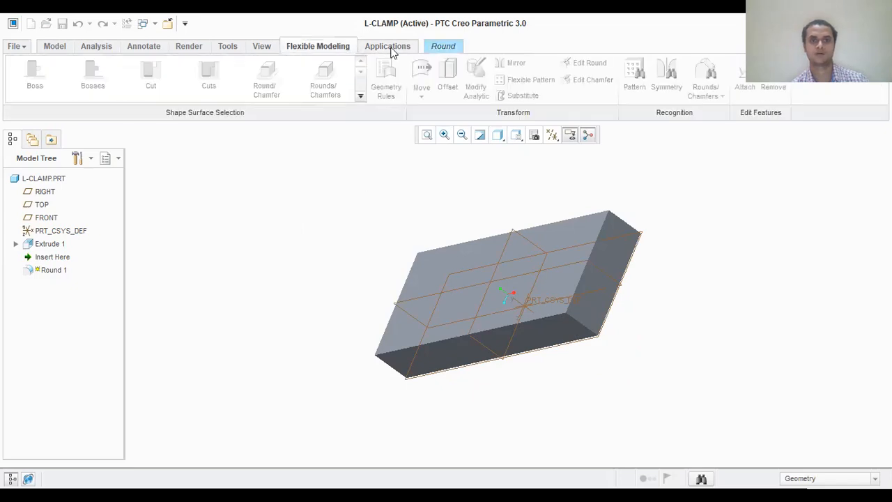
scroll(432, 52, down, 2)
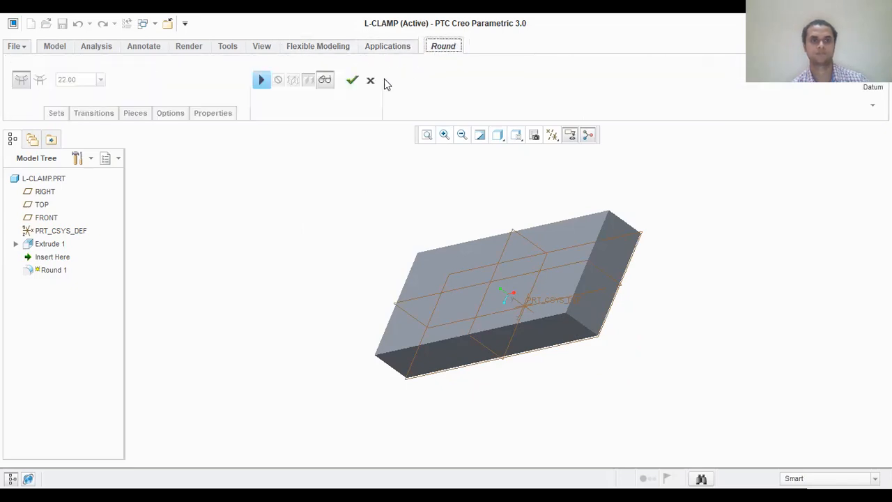
click(352, 79)
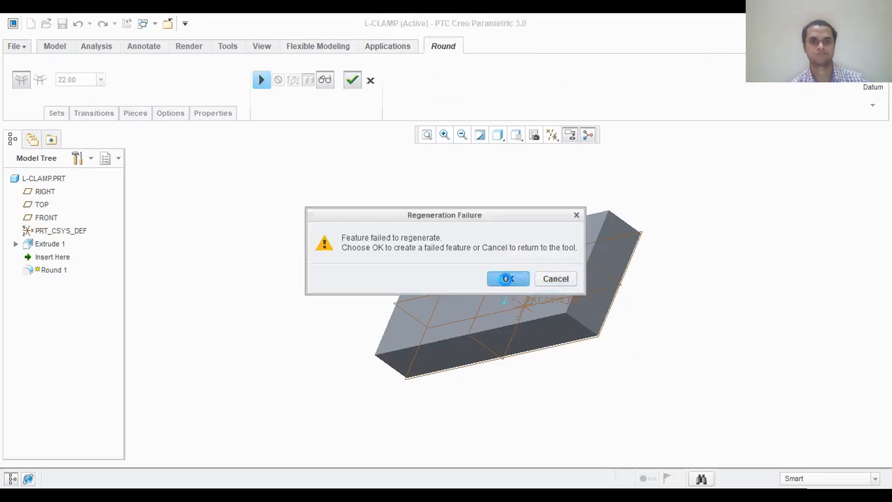
click(508, 279)
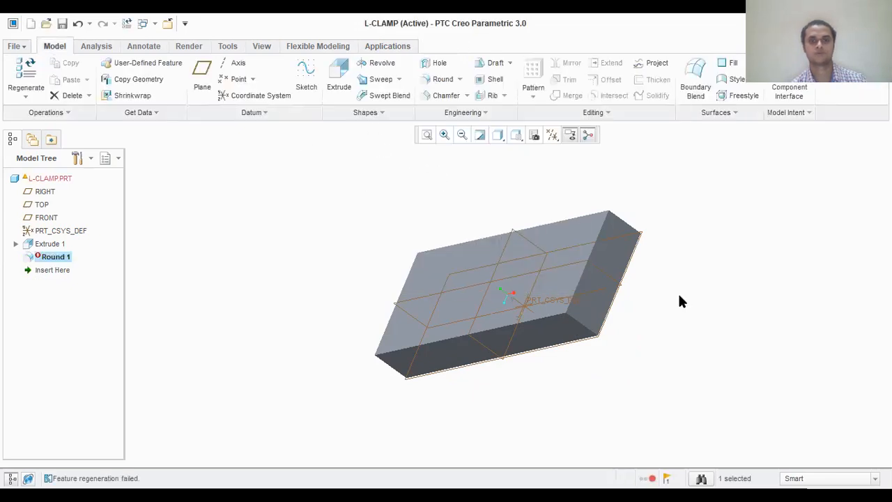
Round both short corner edges at one end of the block with a 22 mm radius
click(441, 79)
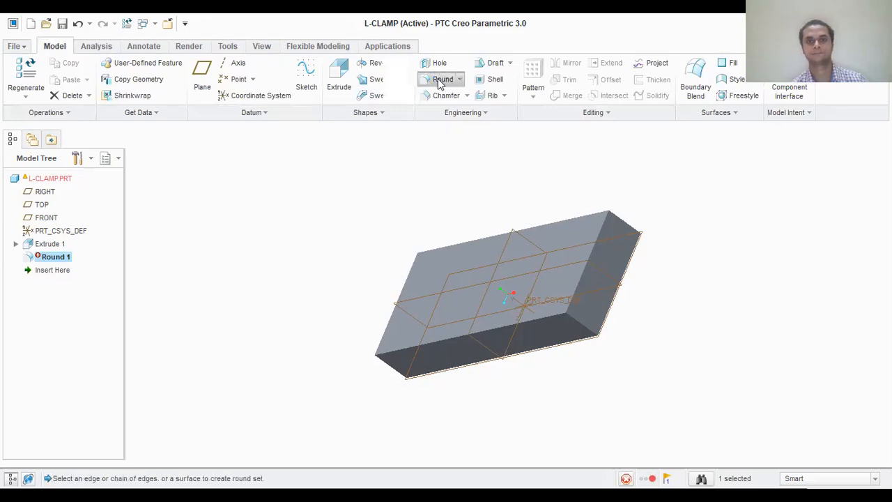
click(589, 330)
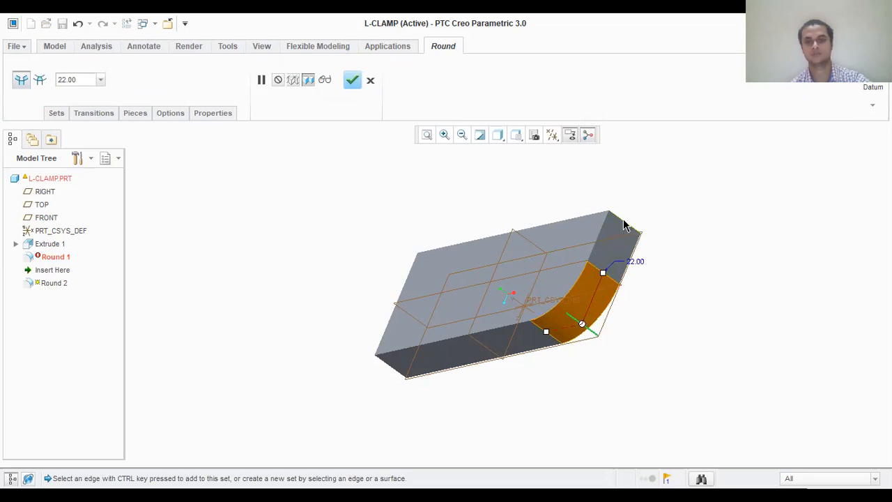
ctrl+click(624, 223)
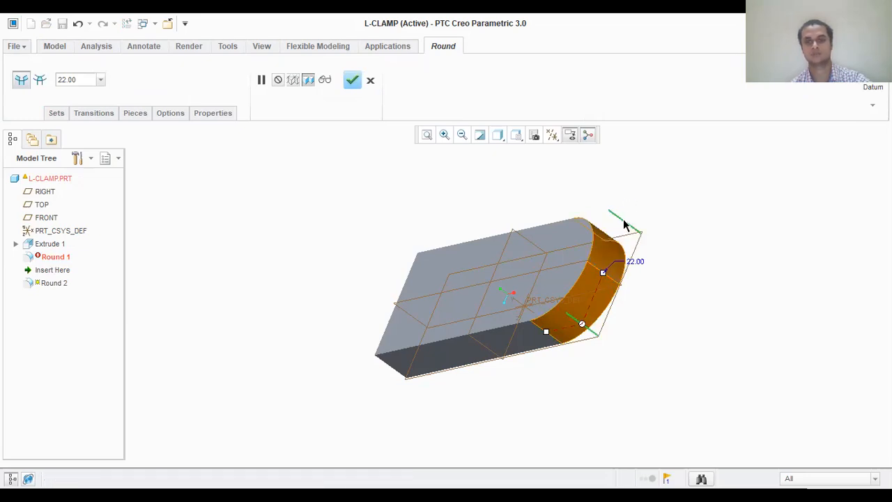
click(353, 80)
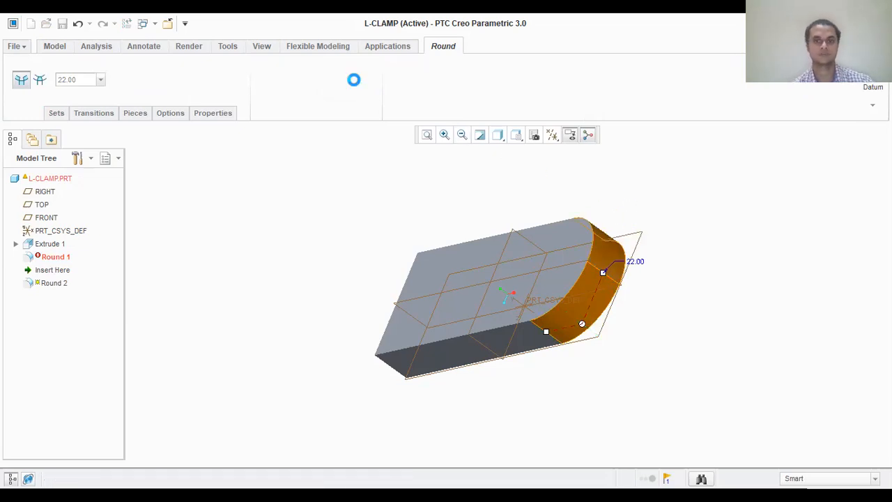
Start a sketch on the block's large flat face, face the sketch plane, and add the rounded end surface as a reference
click(562, 262)
click(561, 258)
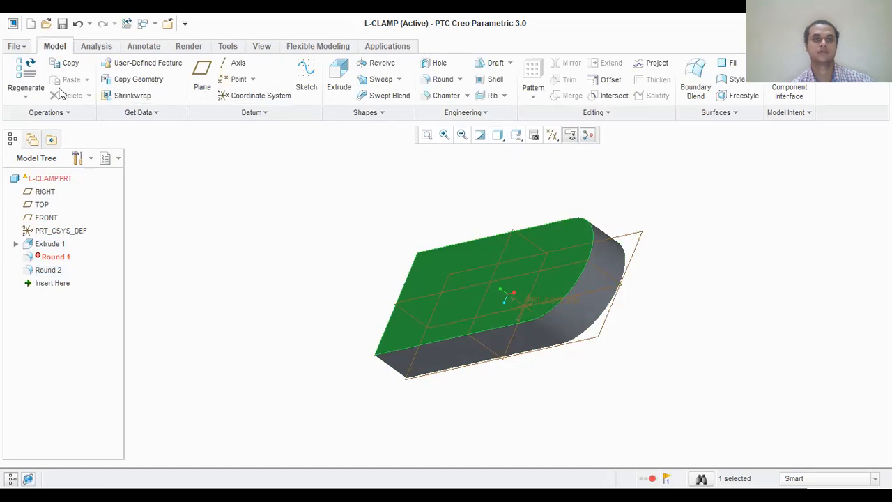
click(307, 73)
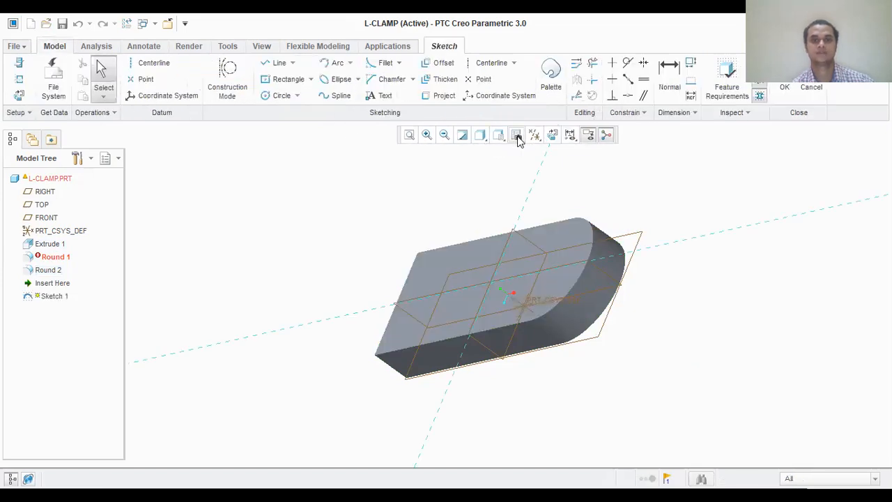
click(550, 136)
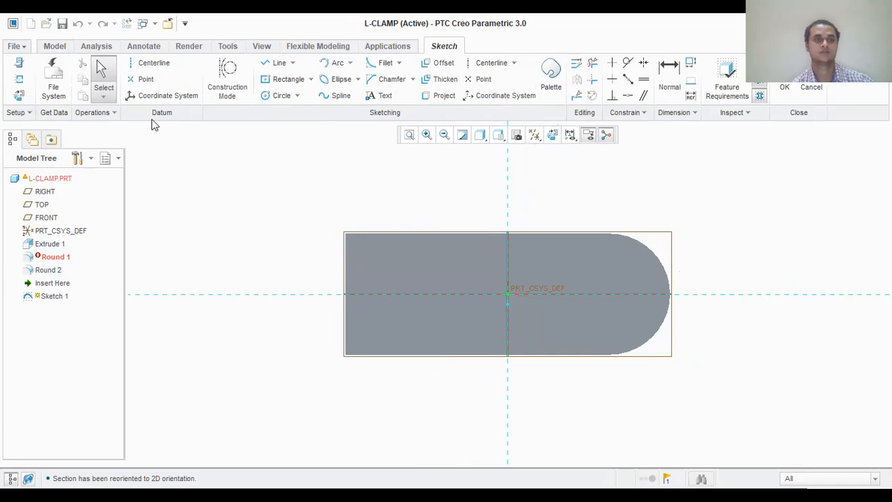
click(18, 79)
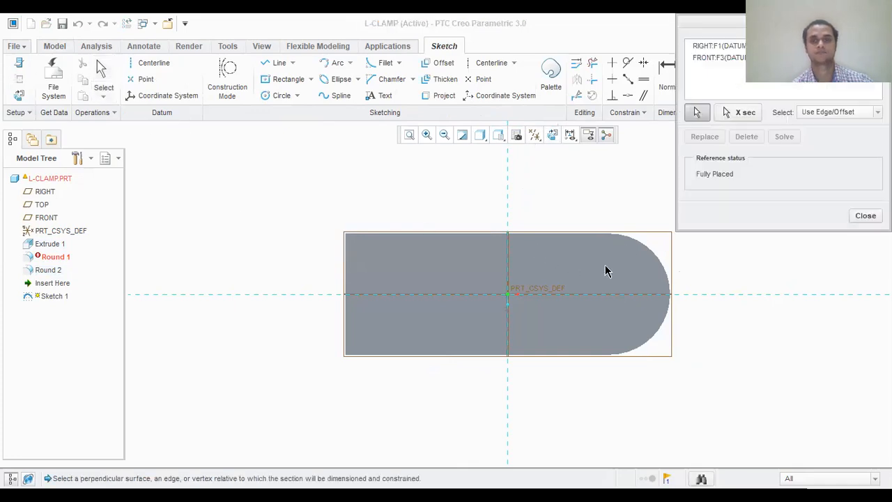
click(610, 299)
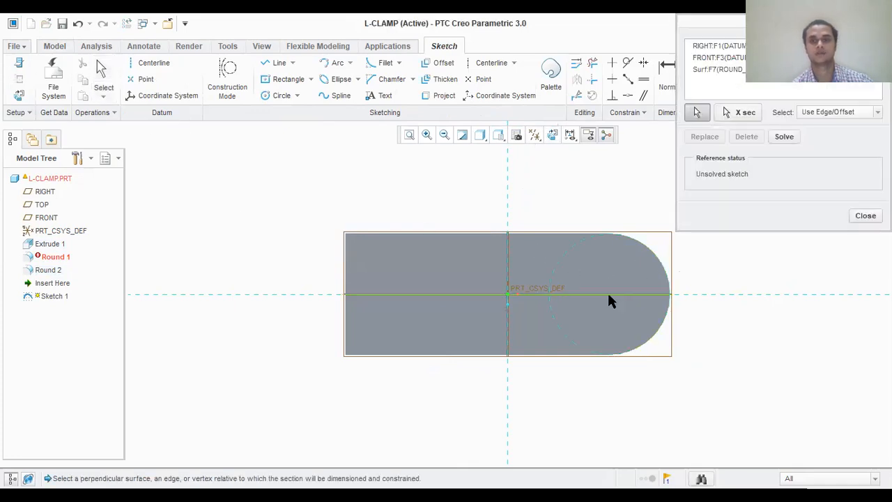
middle_click(659, 313)
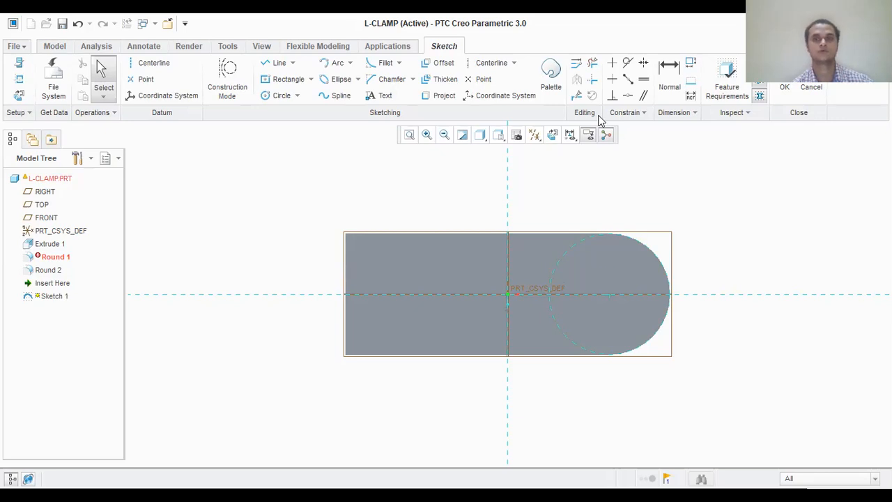
Sketch two equal circles about 7.6 mm in diameter on the horizontal reference, one at the rounded end's center and one nearer the origin
click(281, 95)
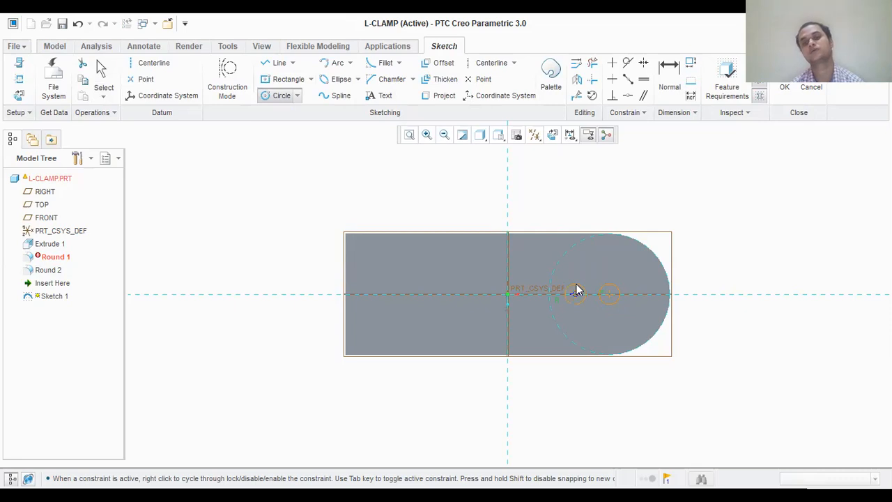
click(576, 292)
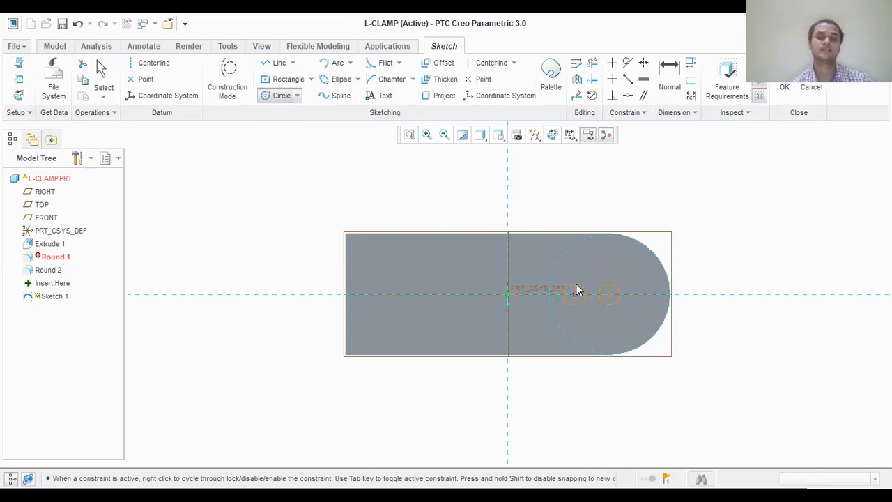
middle_click(678, 246)
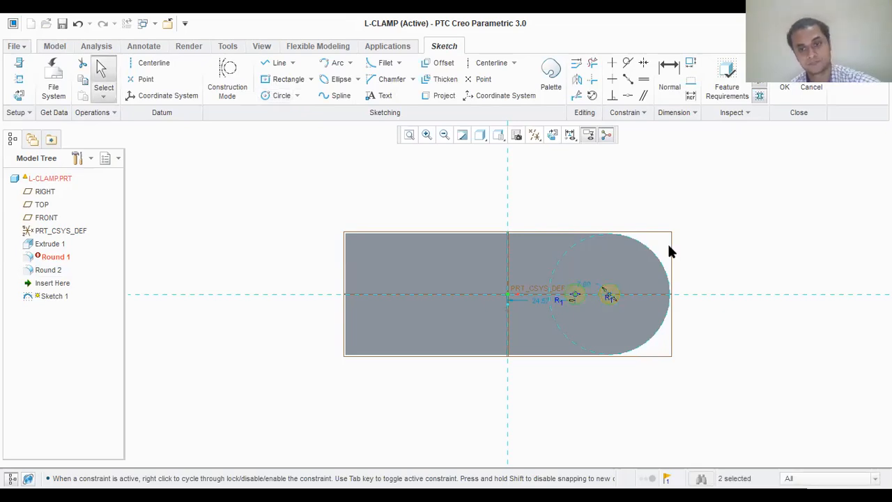
Set the diameter of the two equal circles to 16 mm
double_click(587, 282)
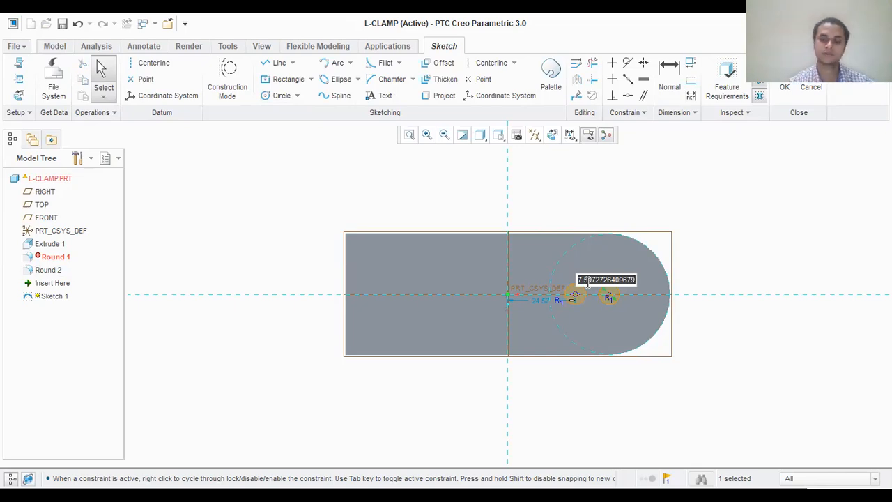
text(16)
key(Return)
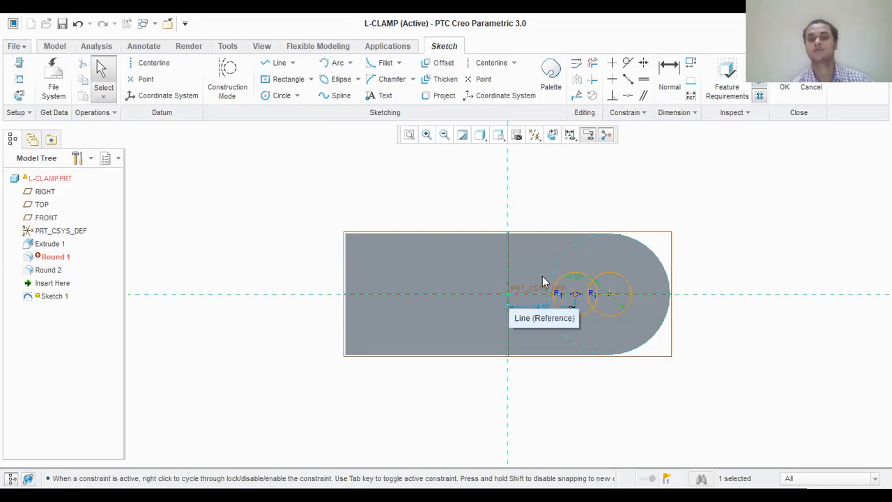
Dimension the horizontal distance between the two circle centers and set it to 24 mm
click(670, 69)
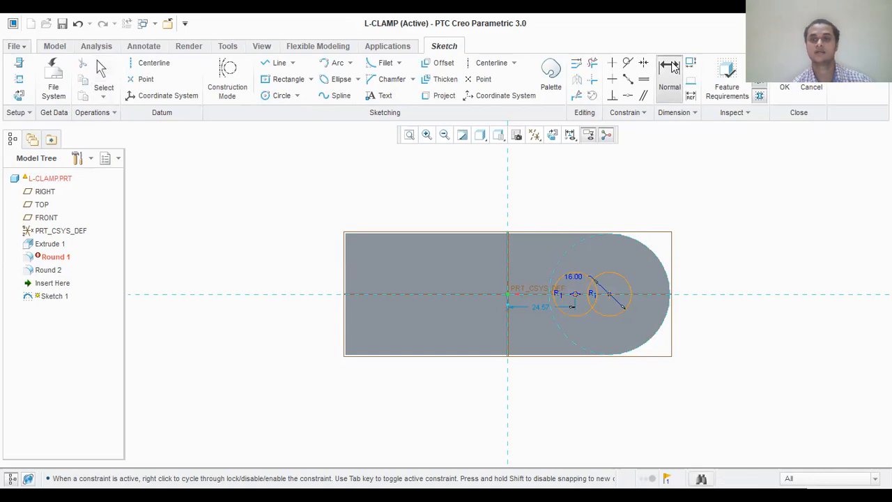
click(609, 294)
click(576, 294)
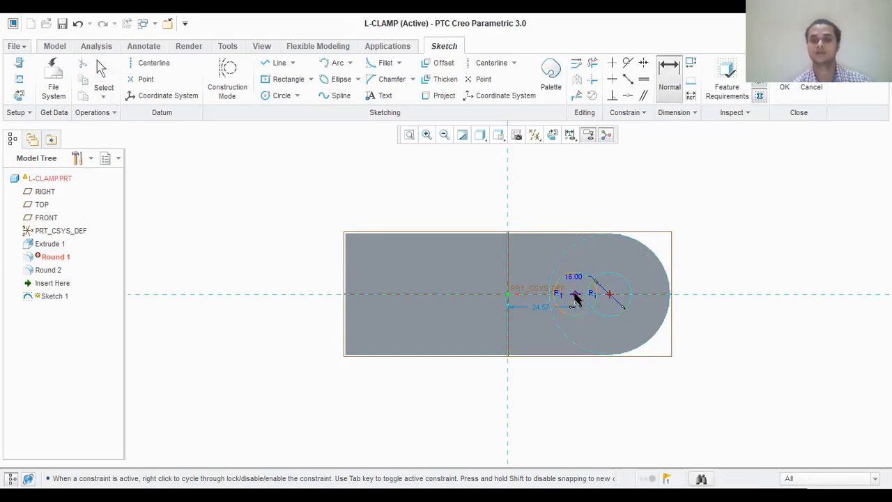
middle_click(592, 247)
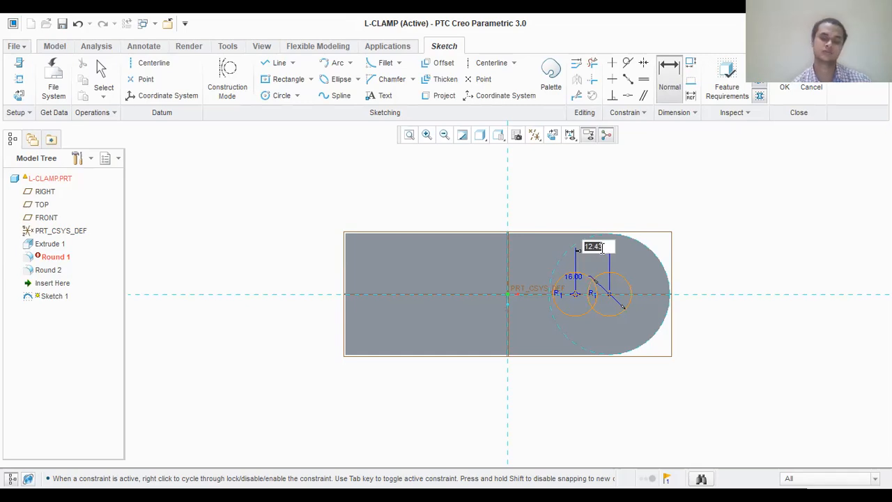
text(24)
key(Return)
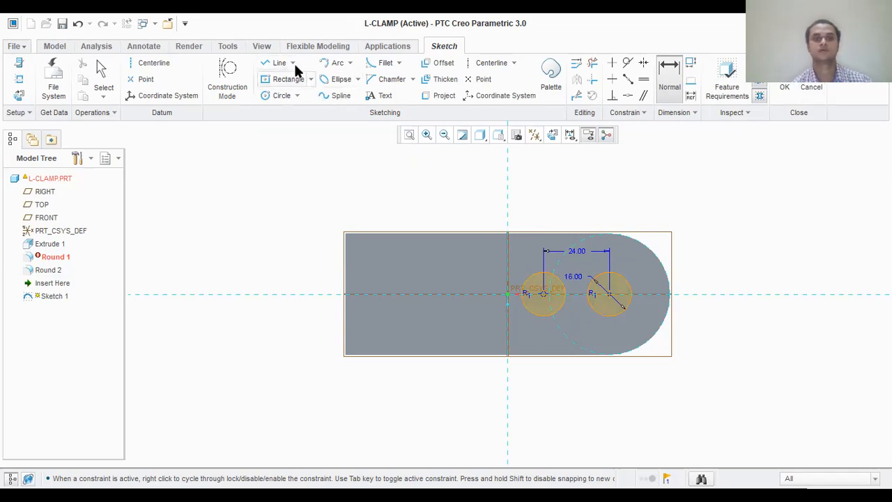
Connect the two circles with two parallel tangent lines, one along each side, to outline the slot
scroll(294, 67, up, 1)
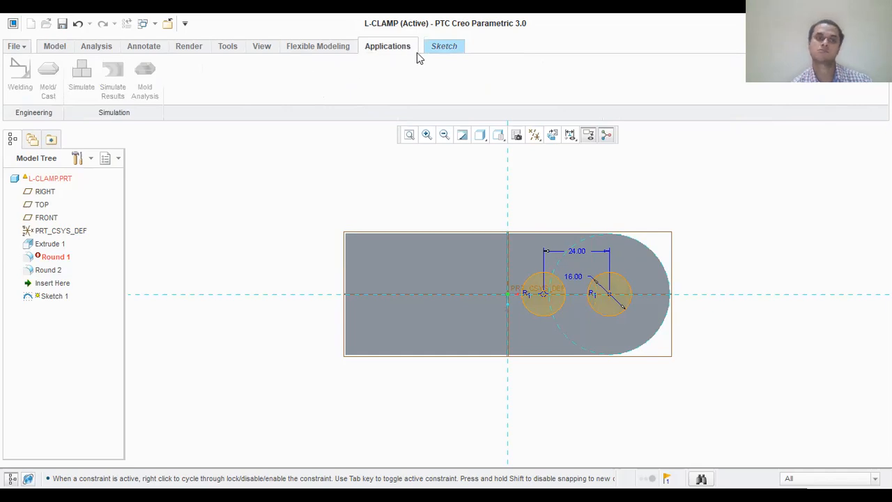
click(447, 49)
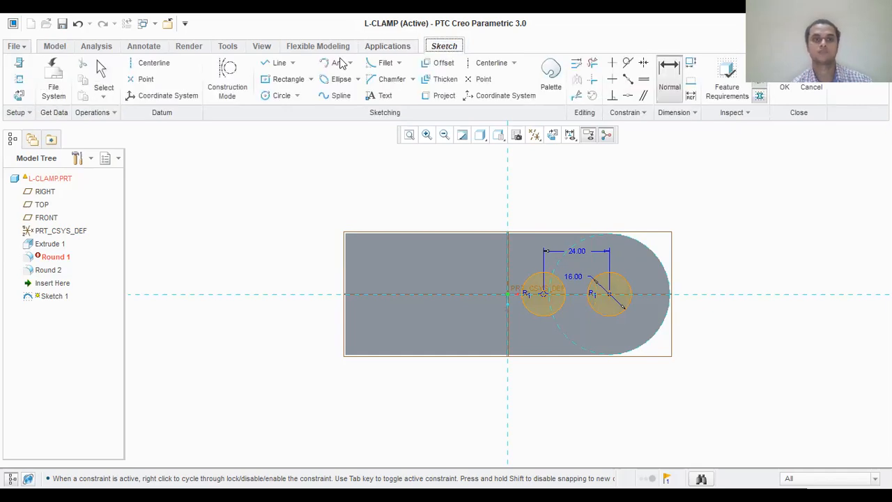
click(292, 62)
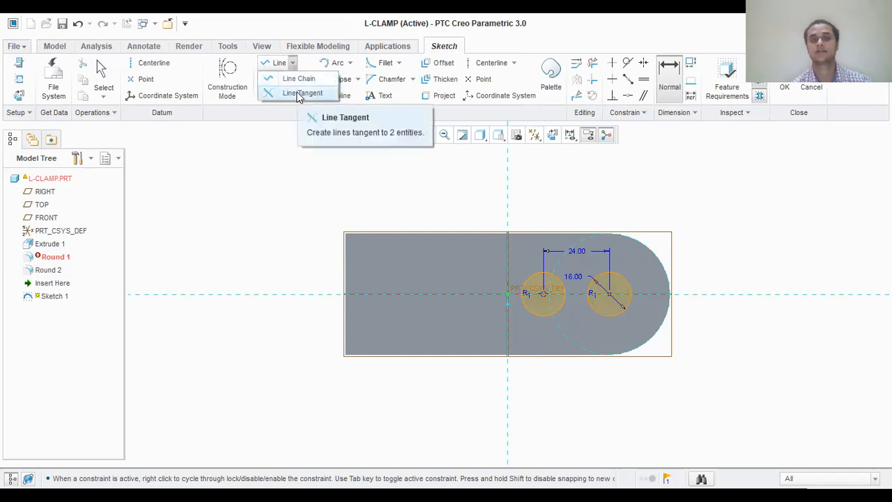
click(300, 93)
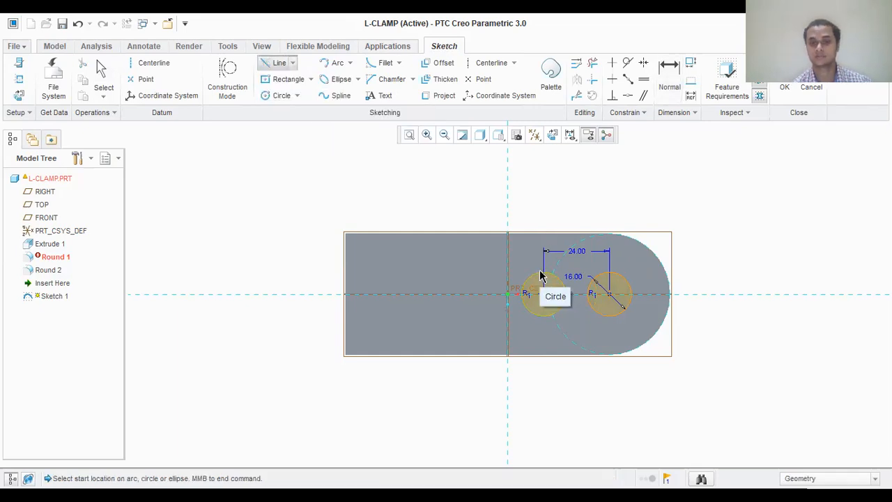
click(543, 276)
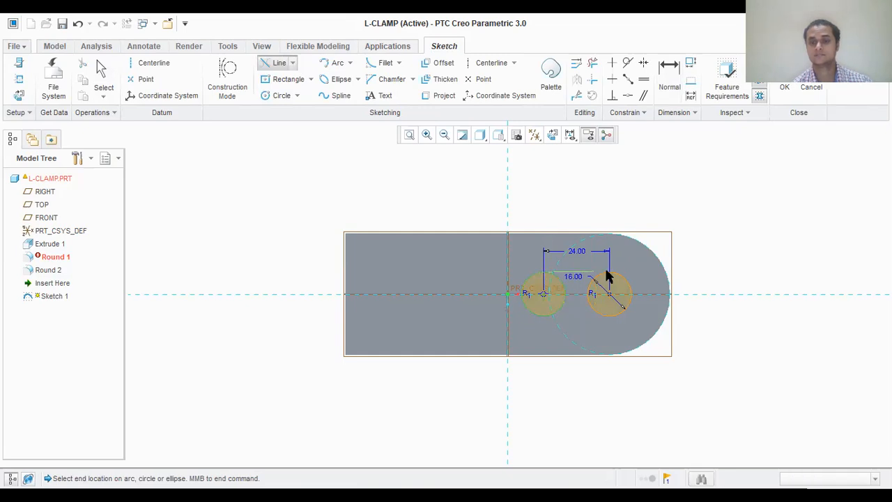
click(609, 275)
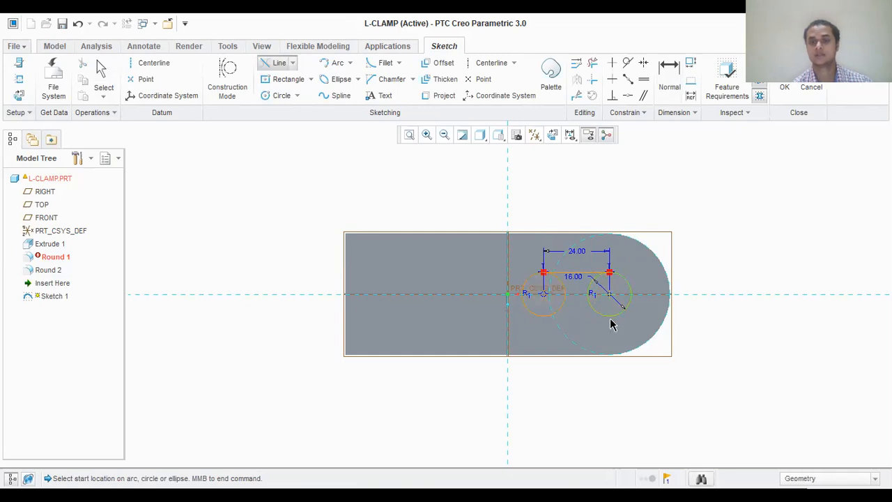
click(293, 63)
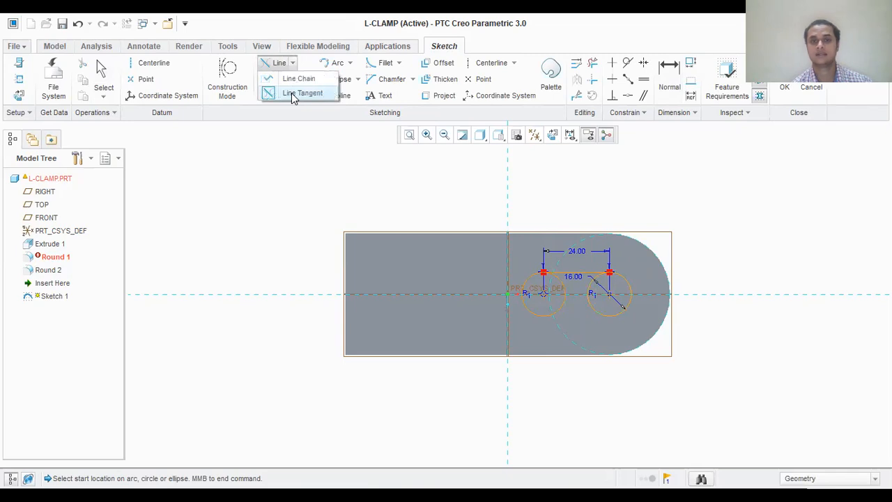
click(291, 93)
click(613, 313)
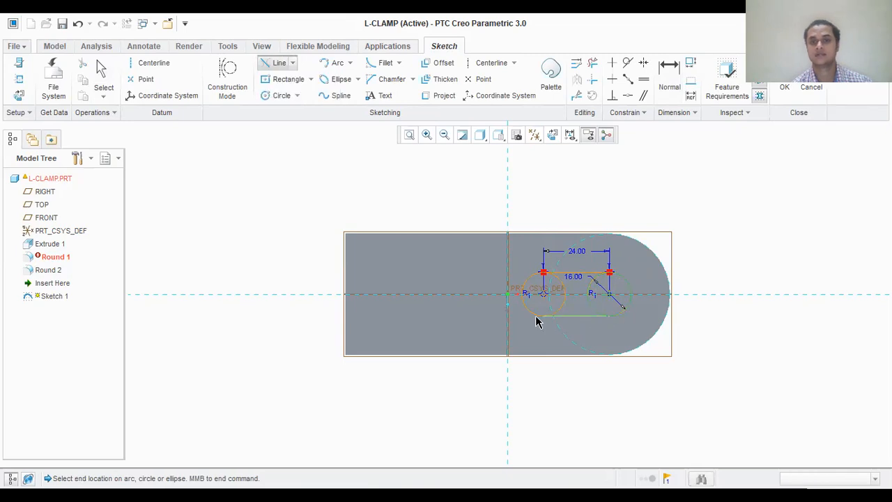
click(541, 317)
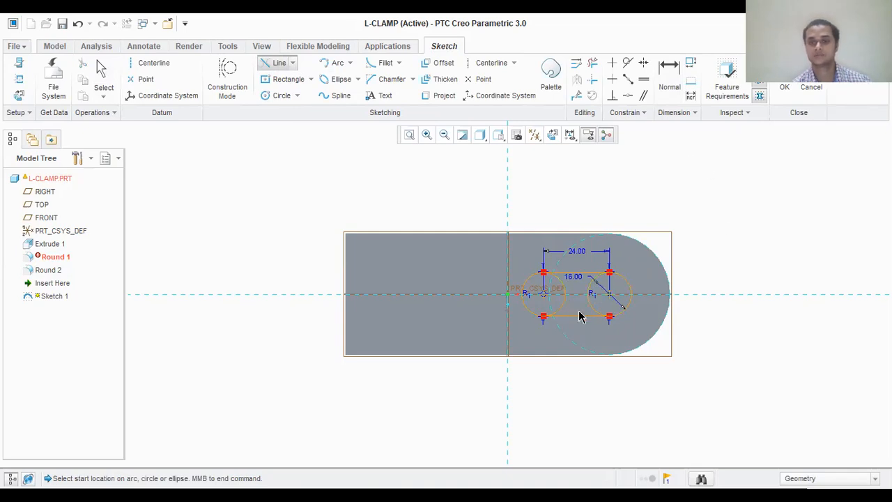
Try to trim the inner arcs of the two circles between the tangent lines, and undo the trim
click(592, 64)
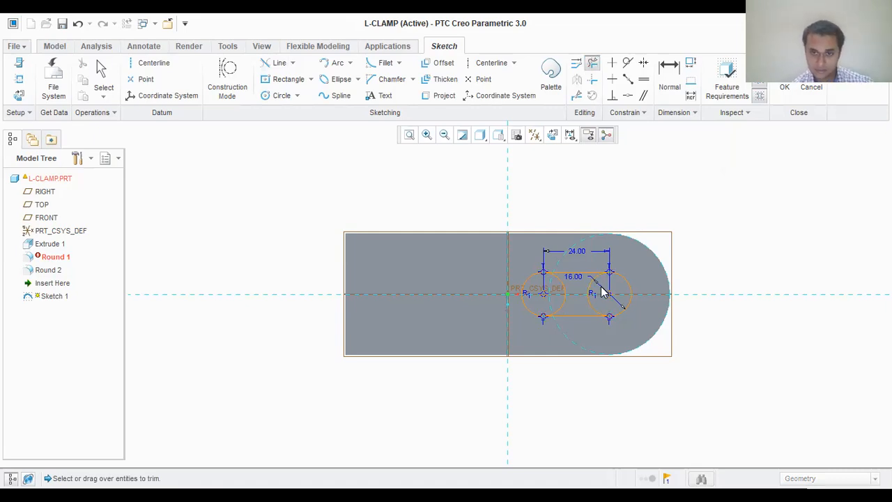
mouse_move(580, 280)
mouse_down()
mouse_move(543, 288)
mouse_move(554, 305)
mouse_up()
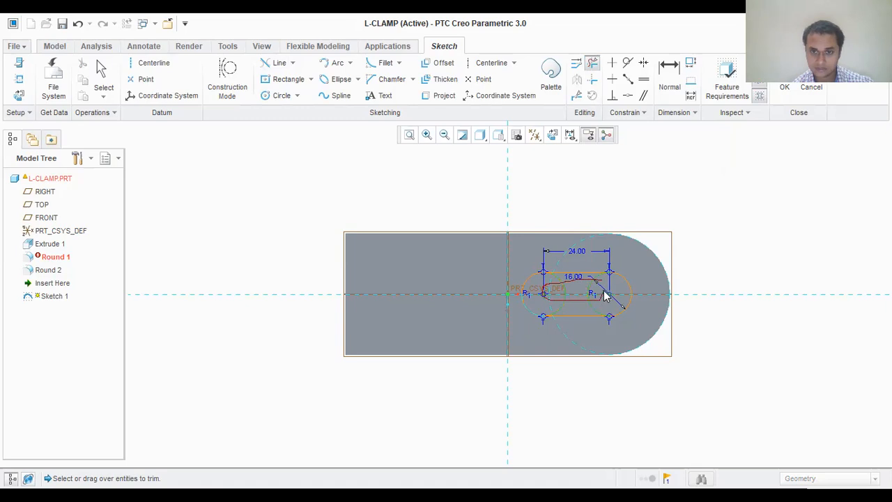
drag(596, 279, 596, 278)
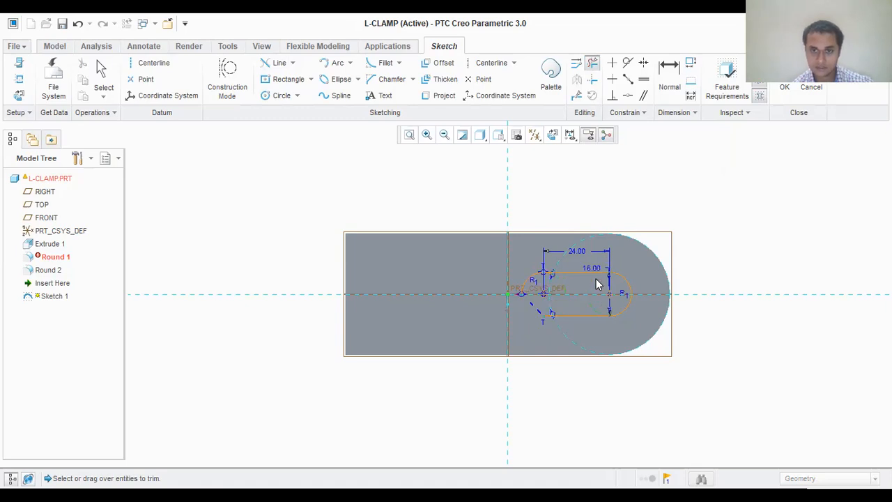
middle_click(536, 309)
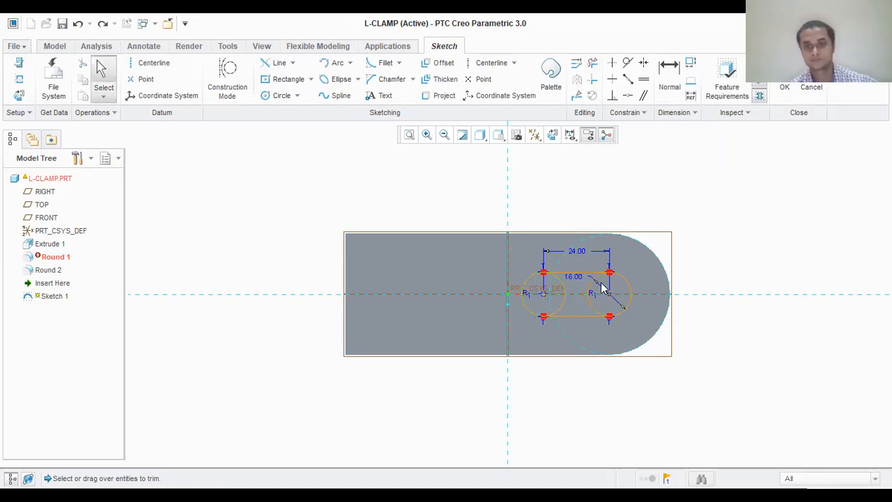
Trim the inner circle arcs and the small leftover pieces to leave one closed slot outline, and finish the sketch
click(593, 63)
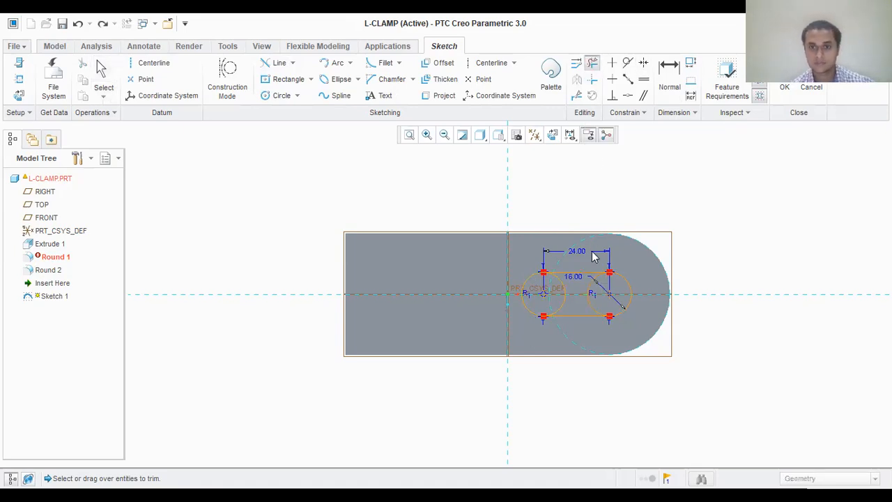
mouse_move(595, 285)
mouse_down()
mouse_move(560, 293)
mouse_move(566, 305)
mouse_move(595, 301)
mouse_move(594, 289)
mouse_up()
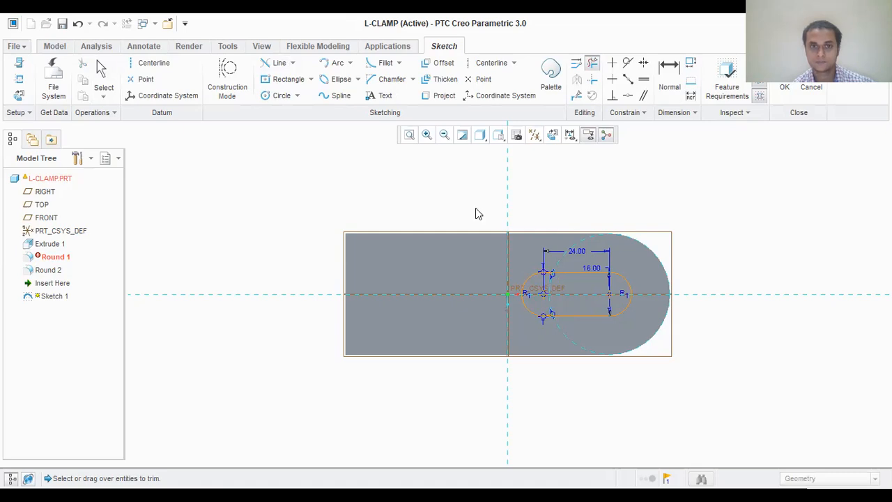
click(429, 137)
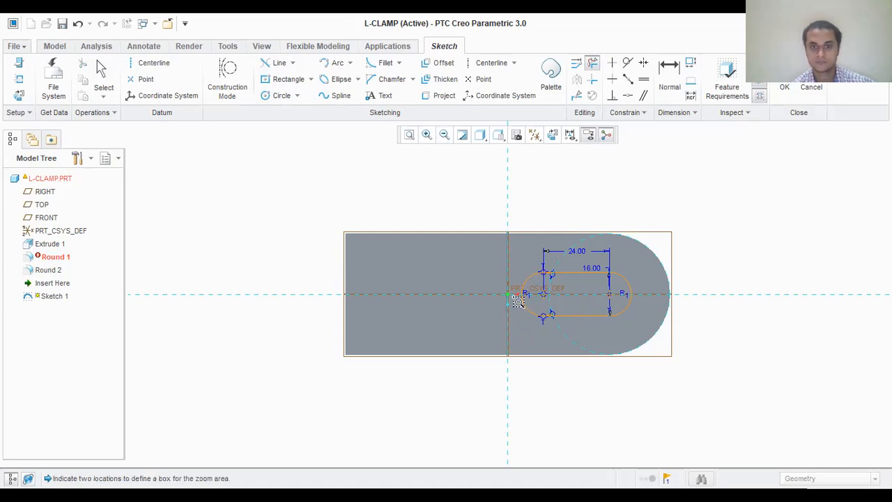
mouse_move(522, 256)
mouse_down()
mouse_move(542, 309)
mouse_move(625, 326)
mouse_up()
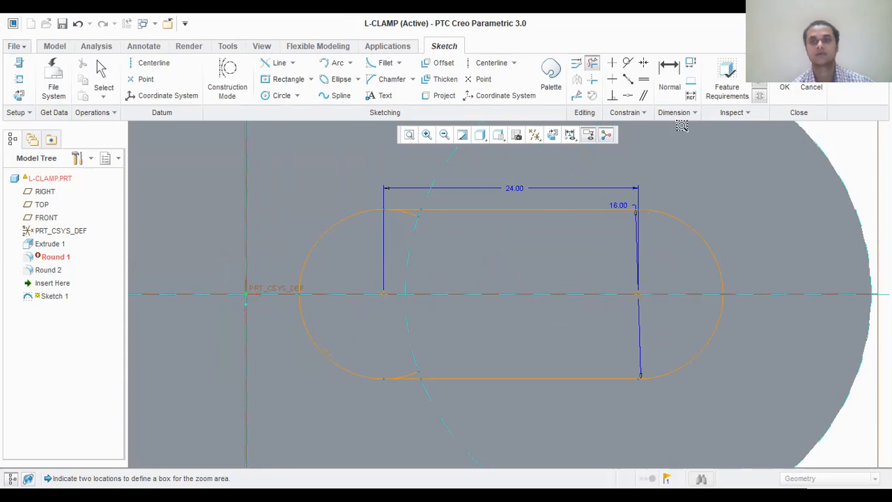
click(594, 64)
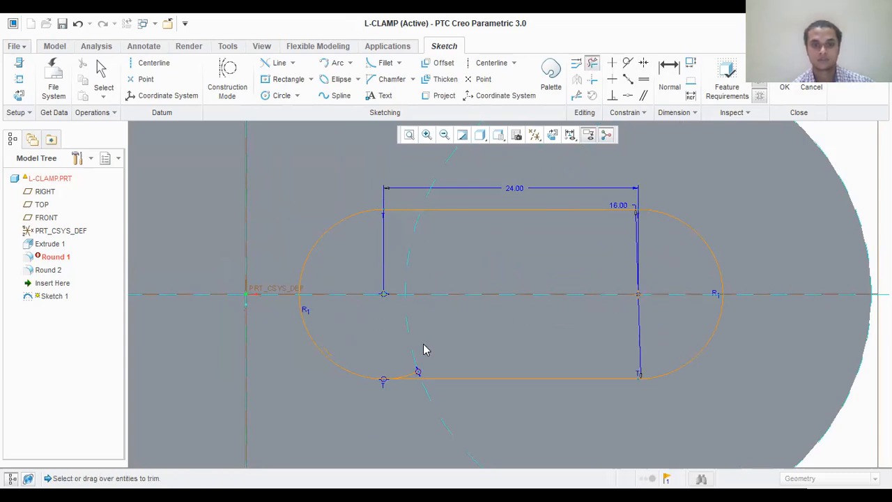
click(412, 380)
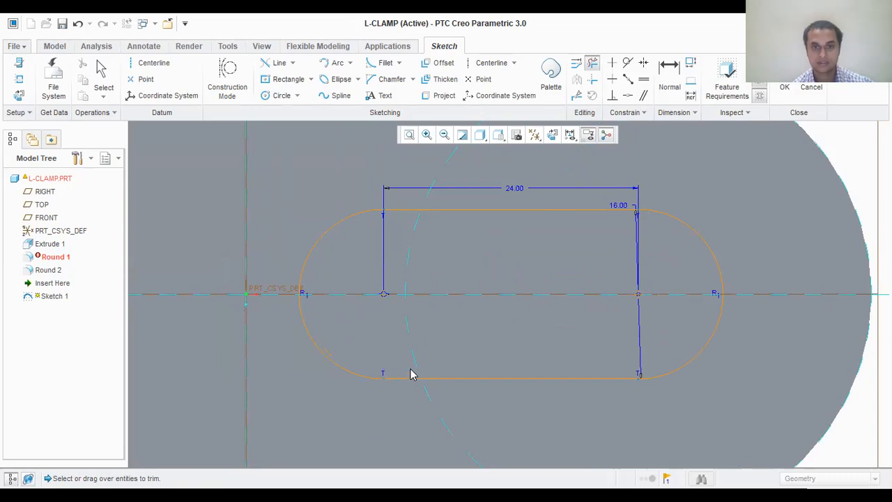
click(411, 136)
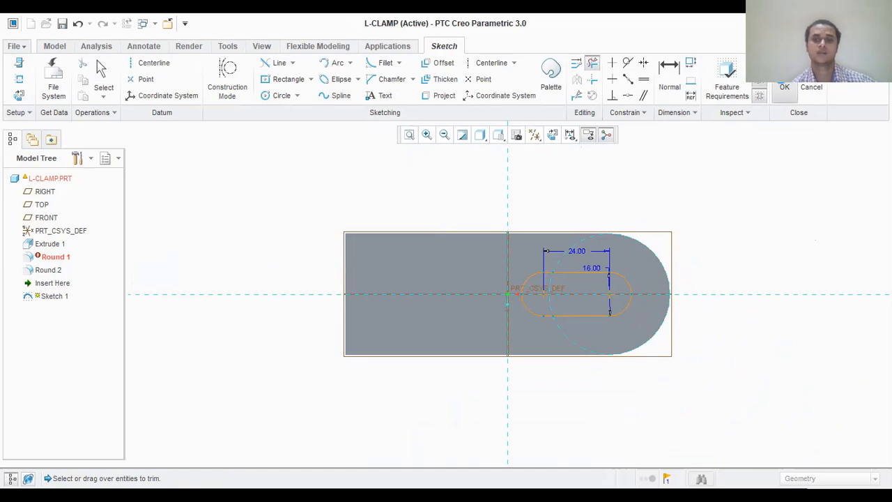
click(783, 88)
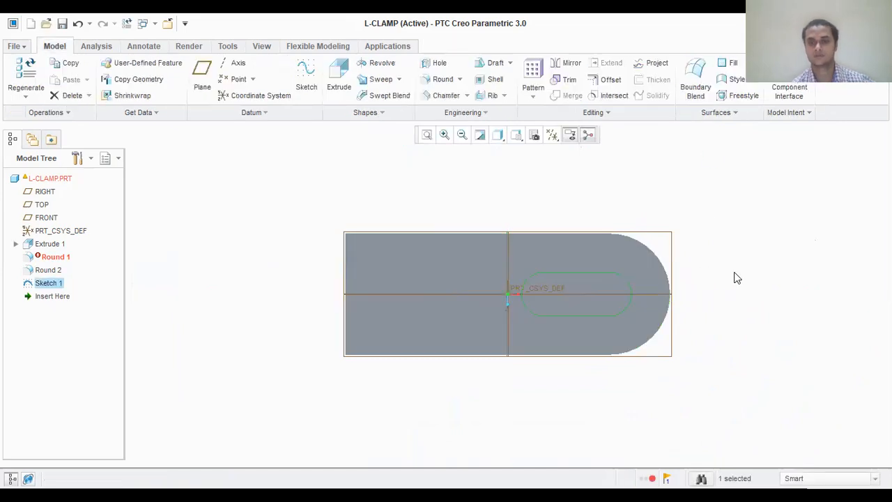
Extrude the slot sketch into the block as a material-removing cut with a depth of 31.74 mm
click(337, 63)
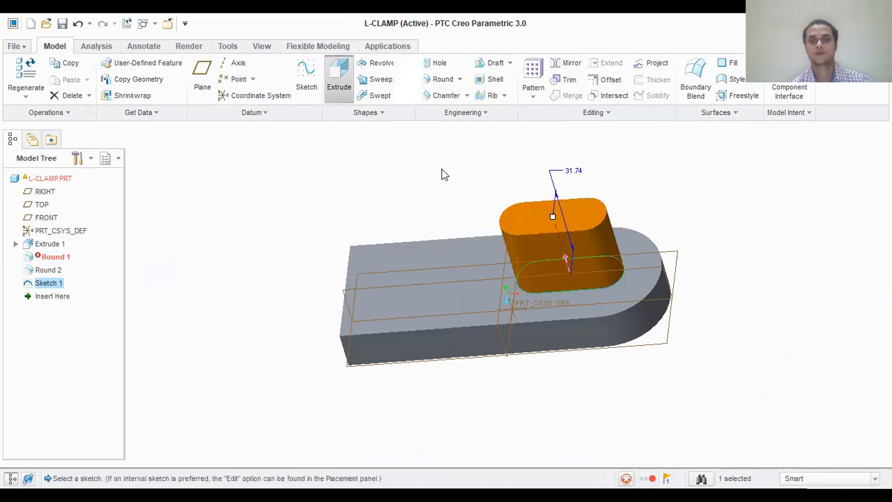
click(163, 79)
click(139, 79)
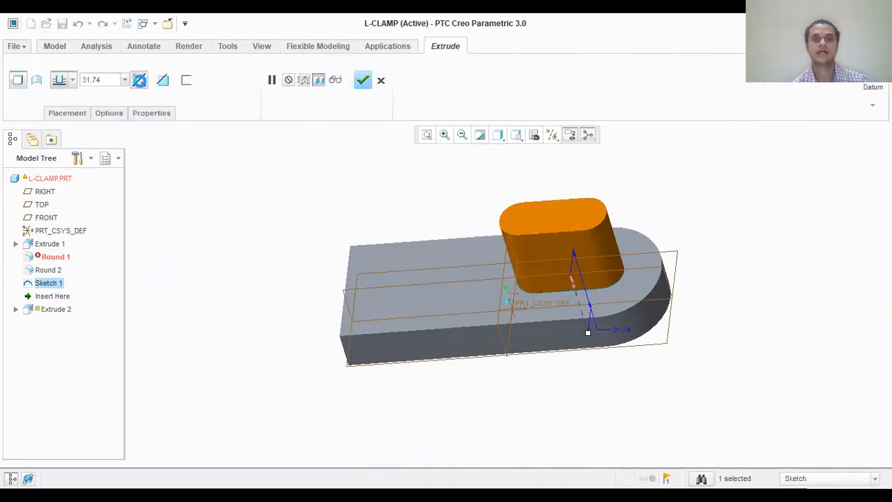
click(162, 80)
click(164, 81)
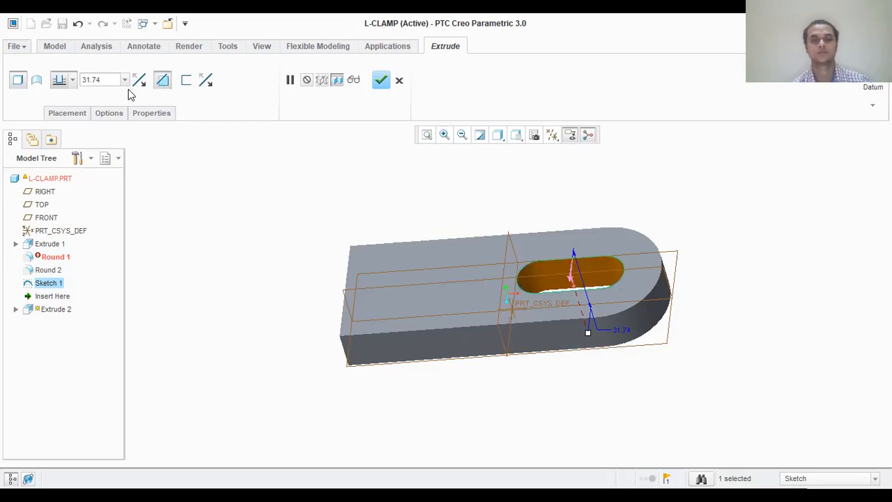
double_click(111, 80)
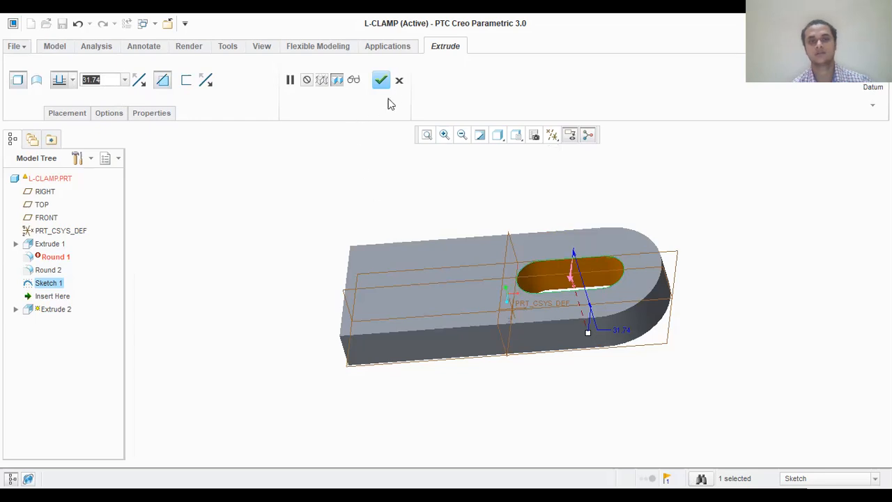
click(381, 82)
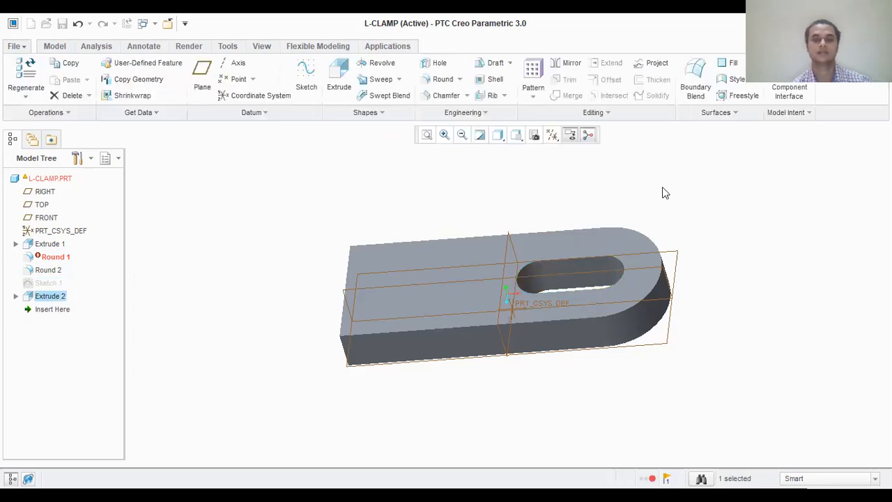
Start a new extrusion sketch on the block's large slotted face and face the sketch plane
middle_drag(695, 183, 685, 139)
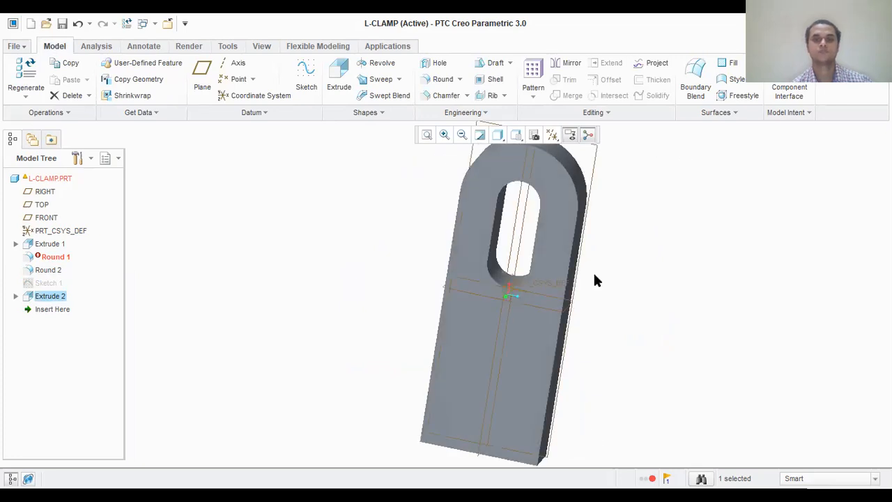
click(526, 372)
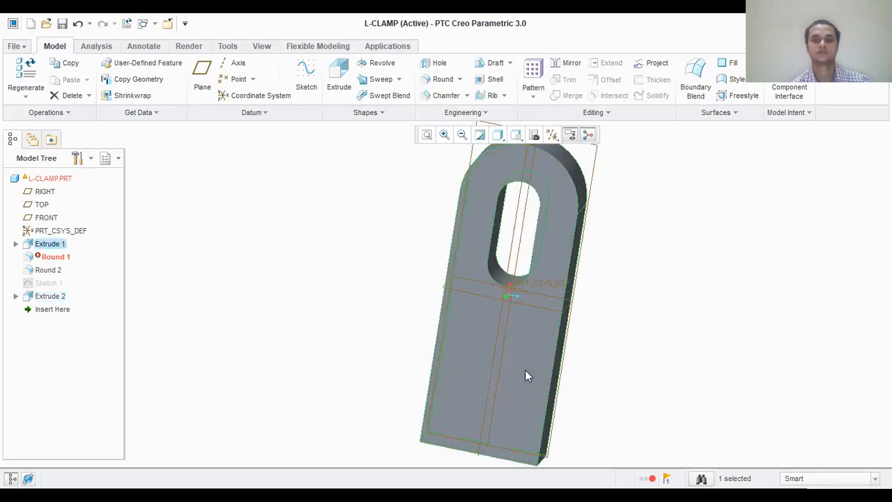
click(525, 373)
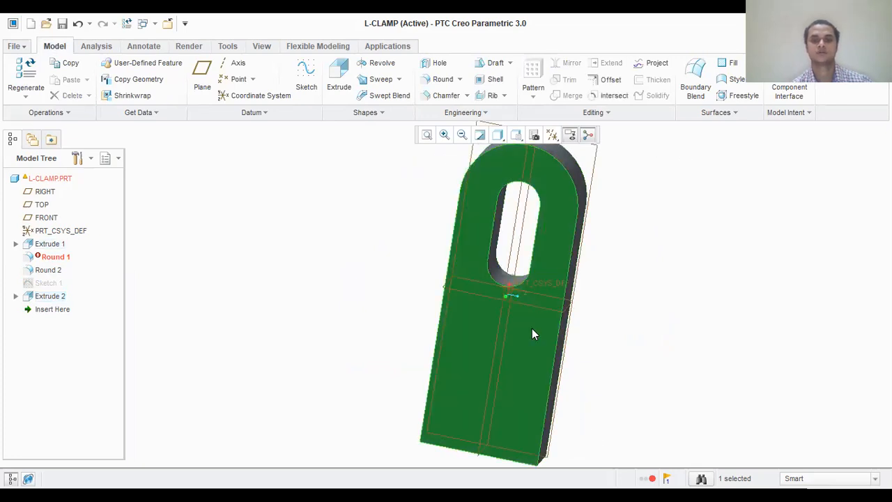
click(335, 77)
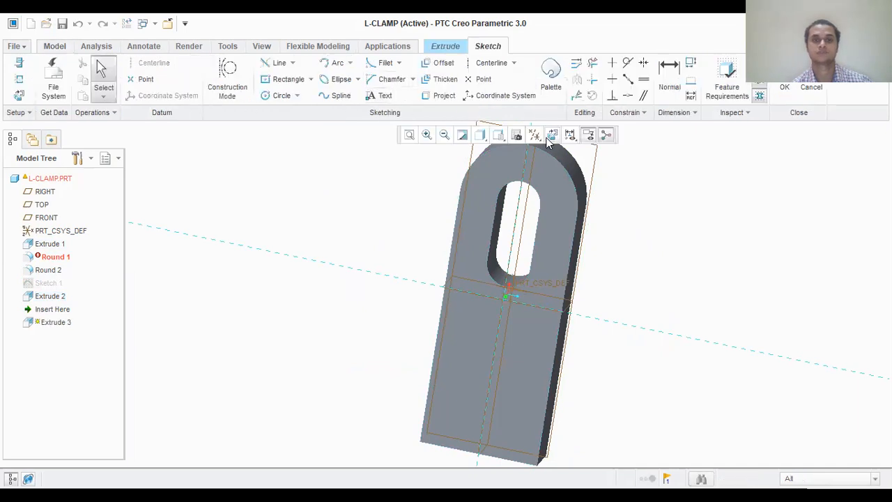
click(550, 136)
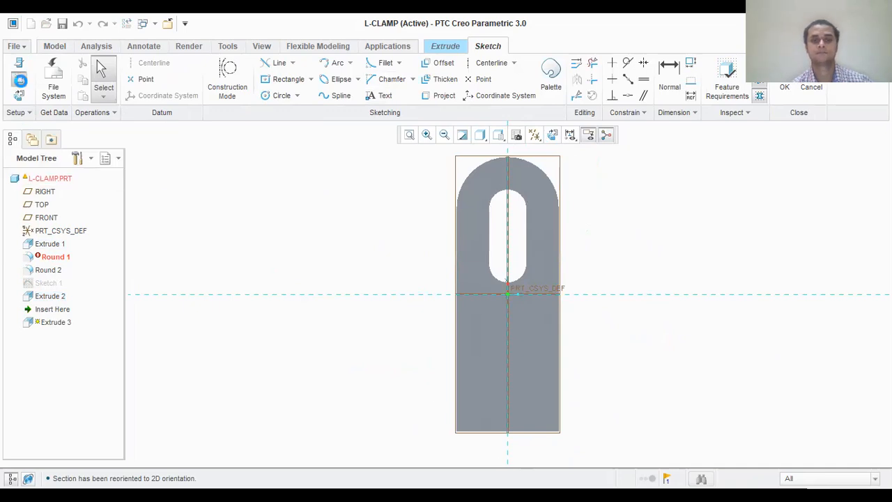
Add the block's square-end edge and both long side edges as sketch references
click(19, 80)
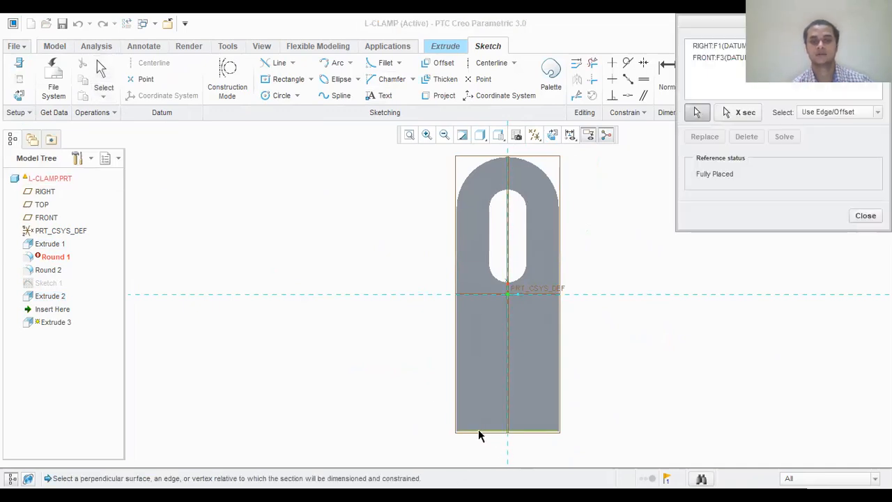
click(479, 432)
click(559, 383)
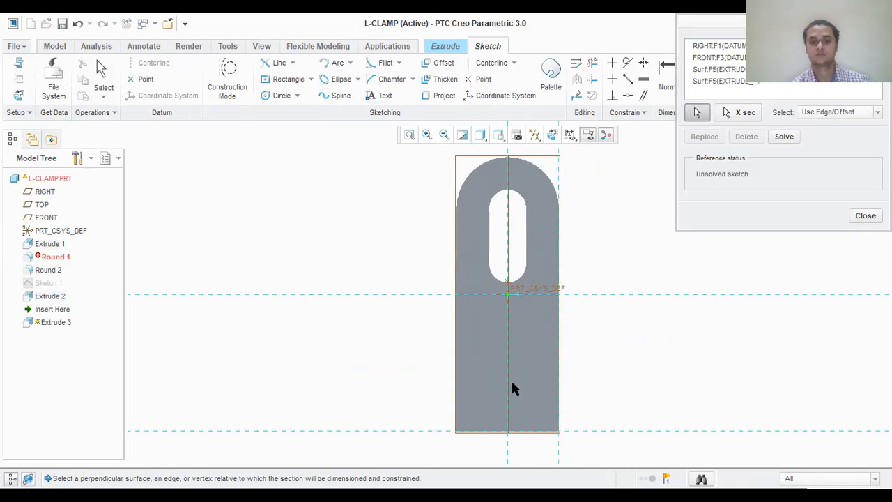
click(457, 388)
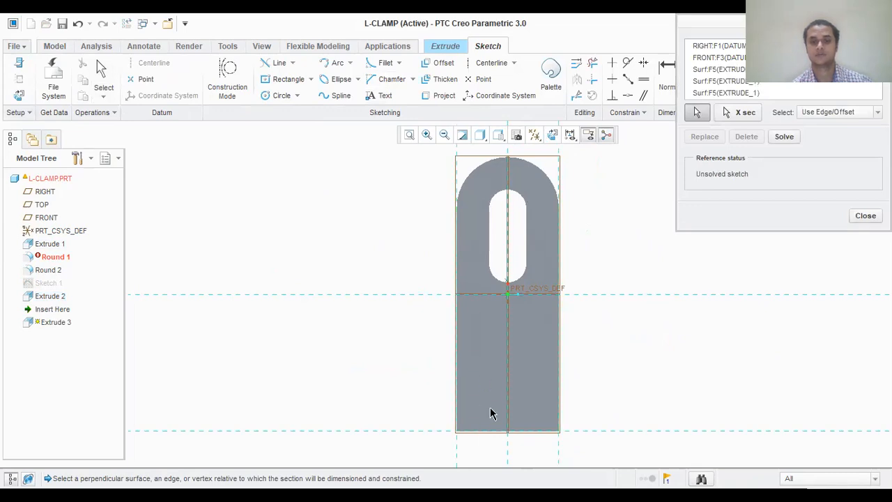
click(866, 216)
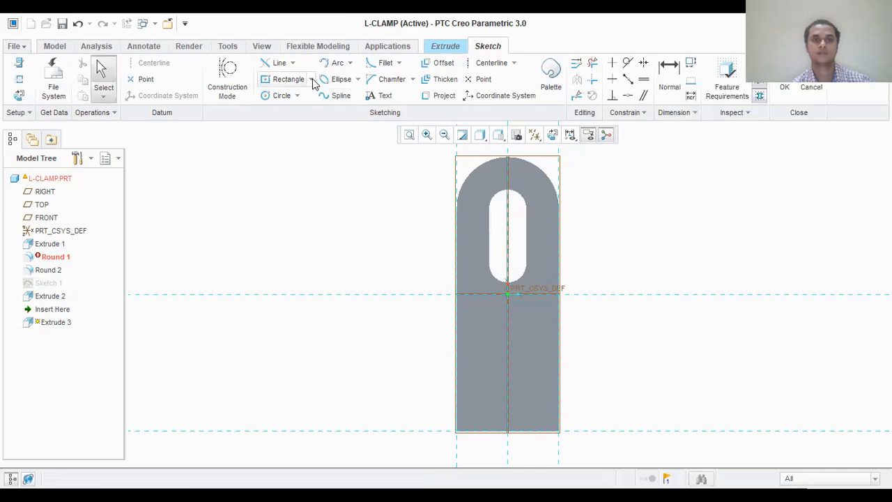
Sketch two equal rectangles about 39 mm long and 12 mm wide in the corners of the block's square end, along the long sides
click(311, 80)
click(313, 95)
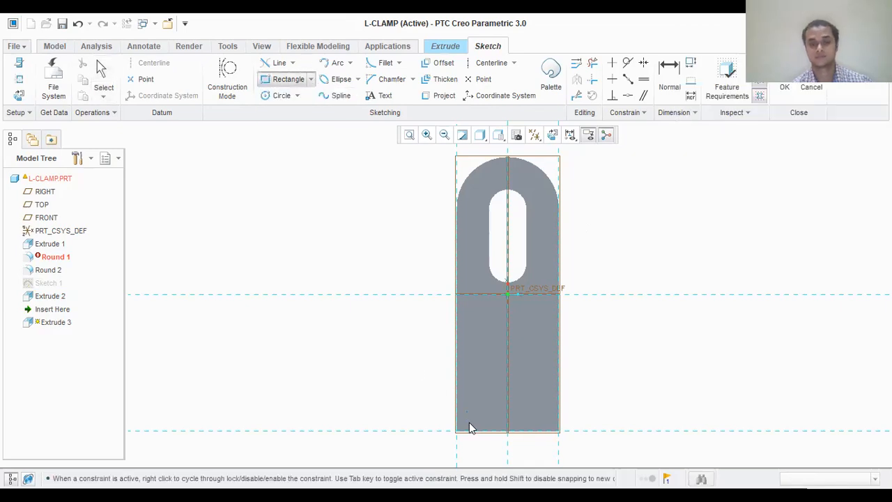
click(487, 341)
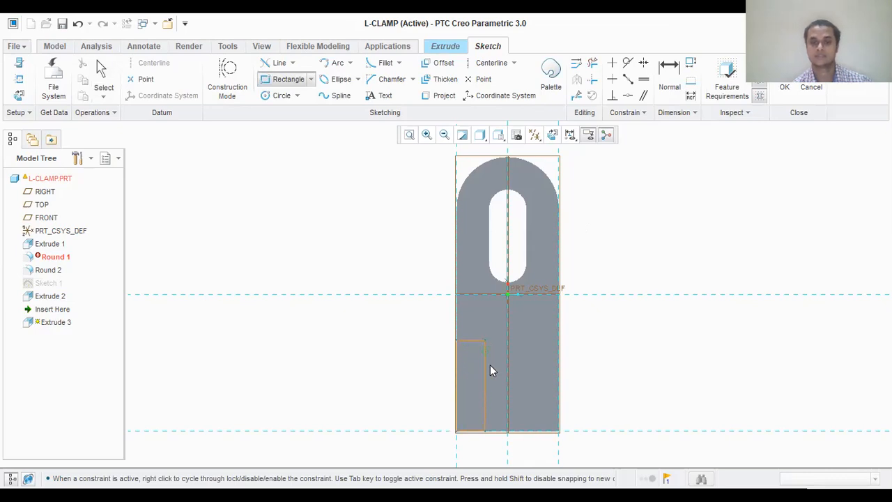
click(558, 431)
click(528, 341)
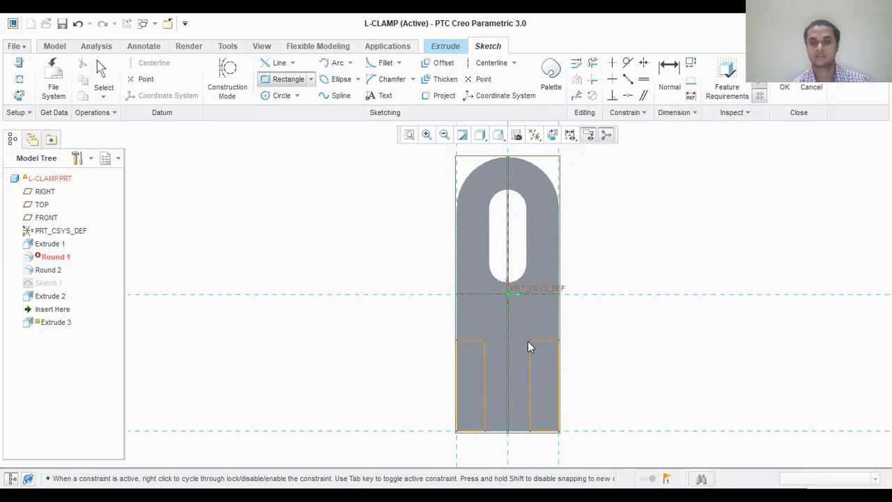
middle_click(625, 338)
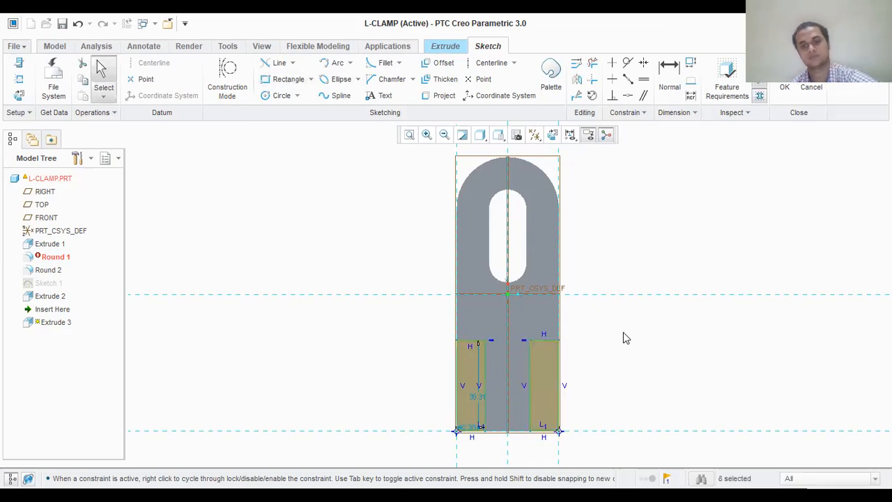
Set the corner rectangles' length to 48 mm and their width to 12 mm
double_click(481, 396)
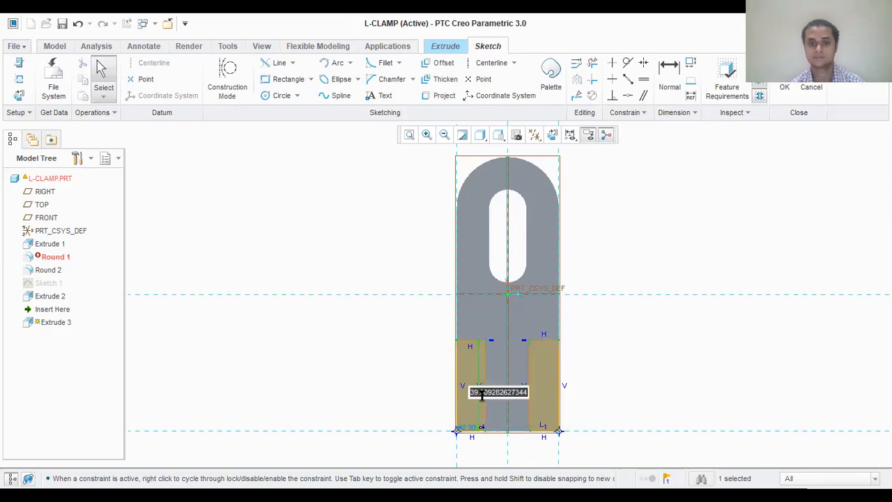
text(4)
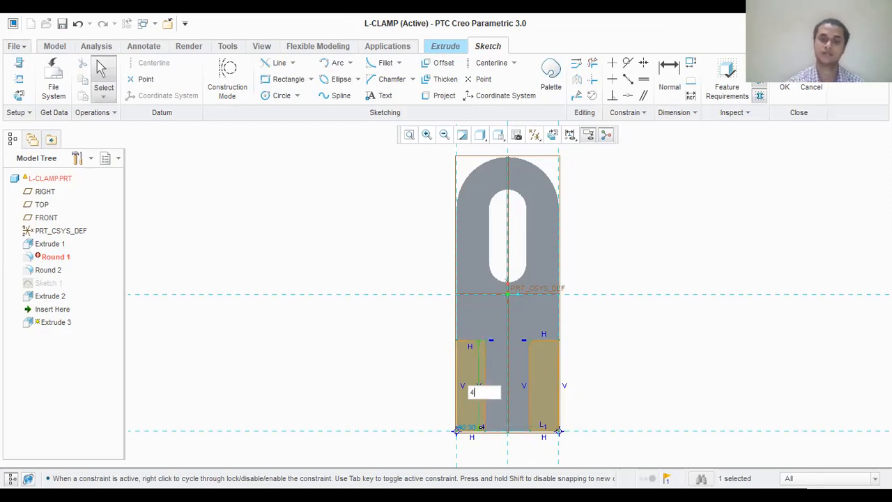
text(8)
key(Return)
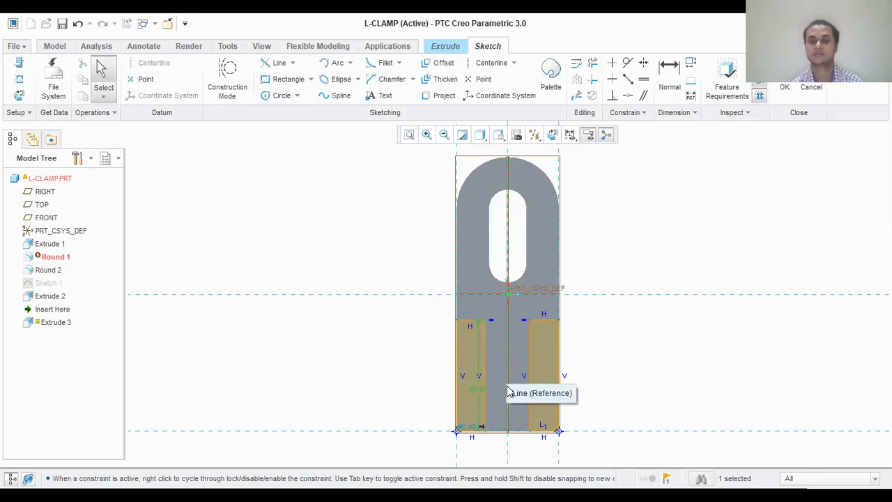
double_click(468, 426)
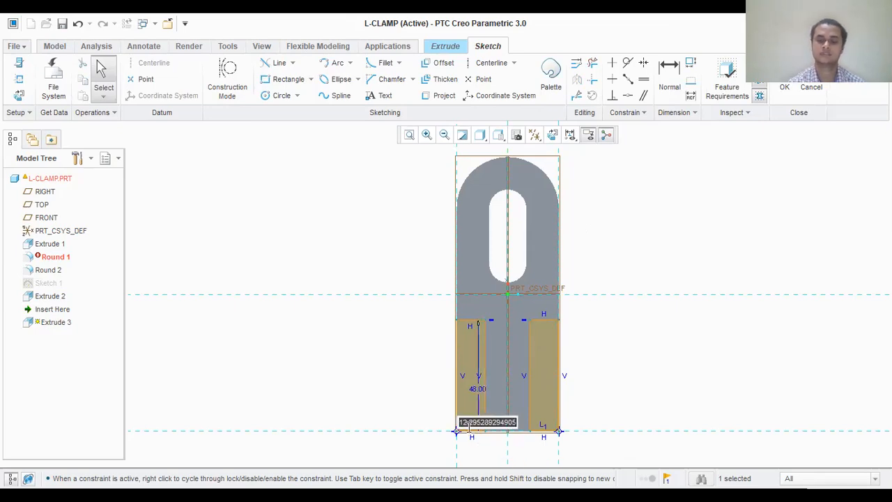
text(12)
key(Return)
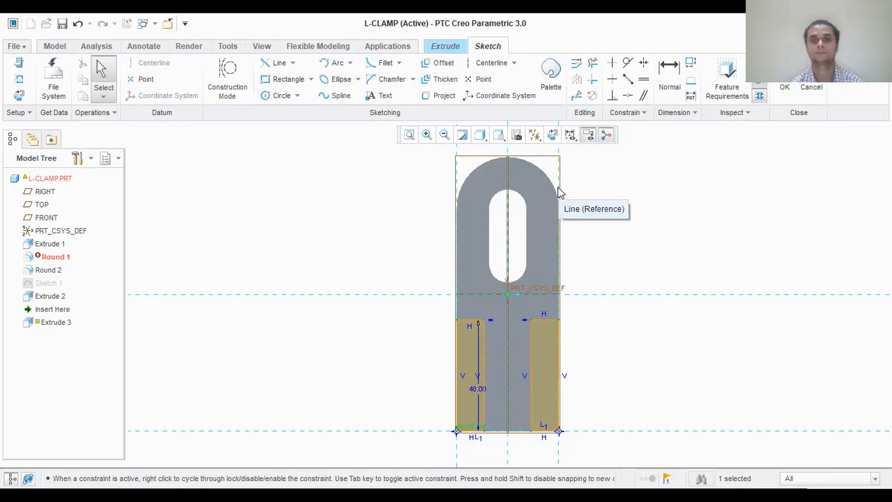
Finish the two-rectangle sketch and extrude it 48 mm outward from the block as two upright walls
click(785, 87)
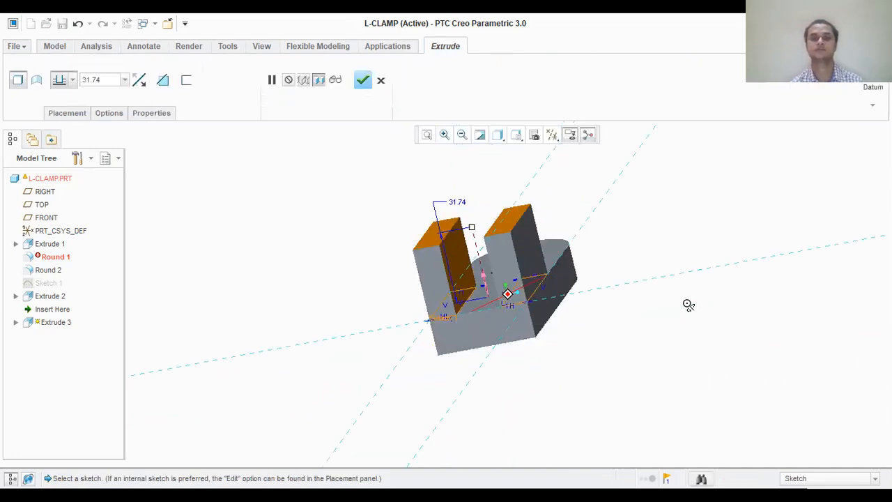
click(109, 80)
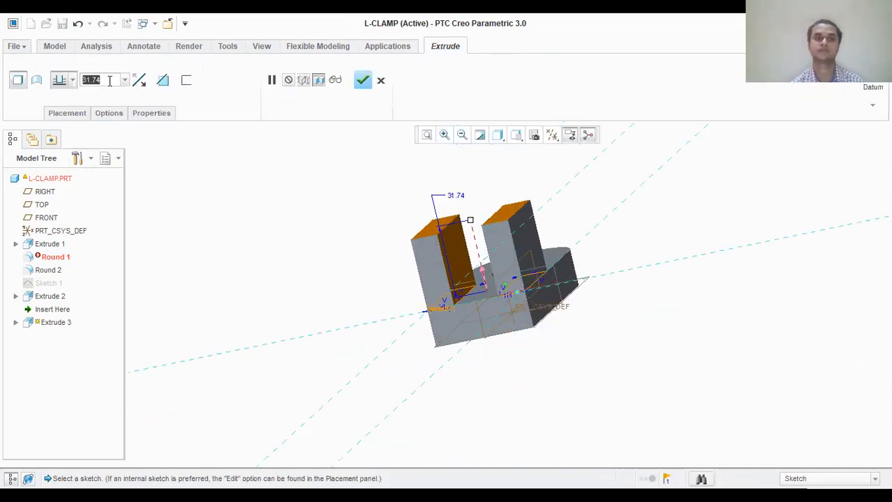
text(48)
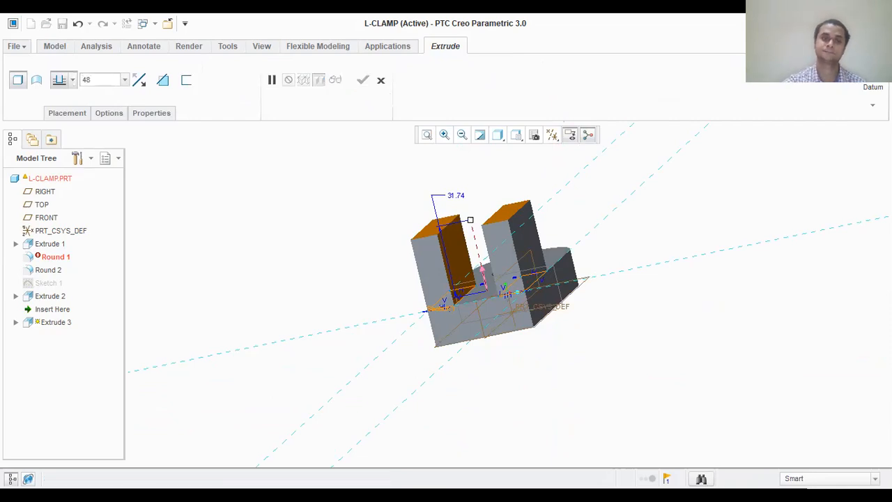
key(Return)
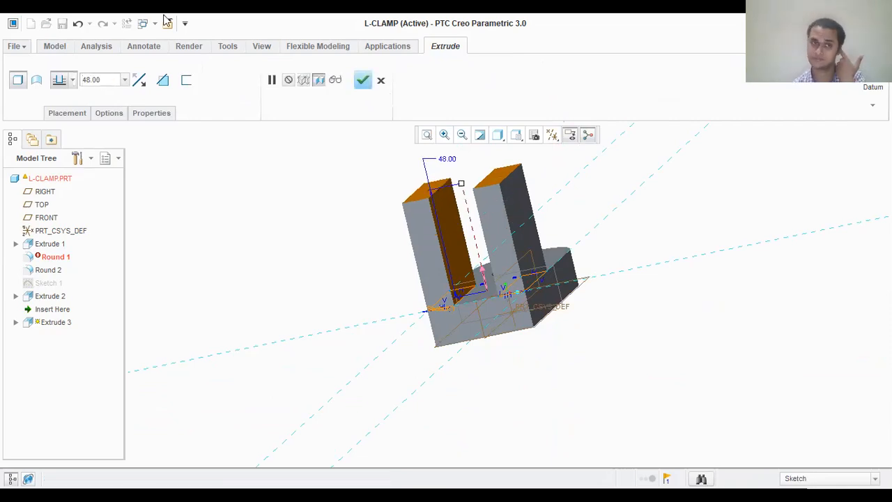
click(363, 80)
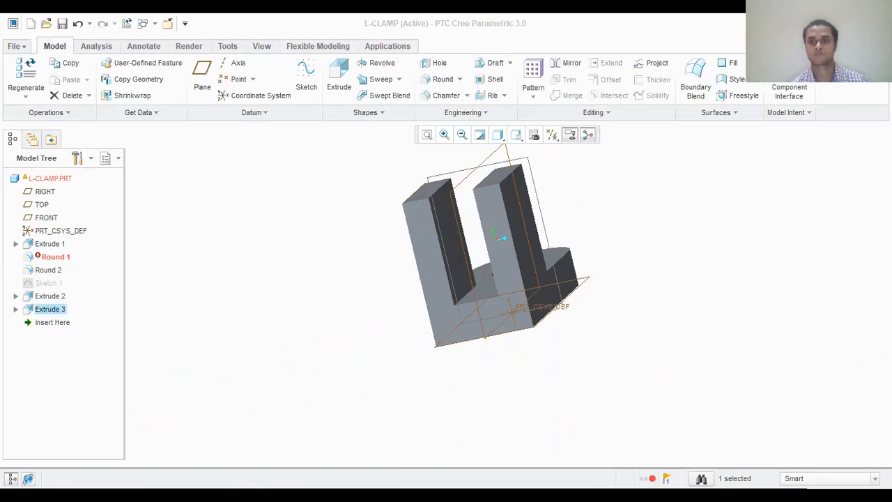
Start a round on the four upper corner edges of the two upright walls, in one set
click(519, 235)
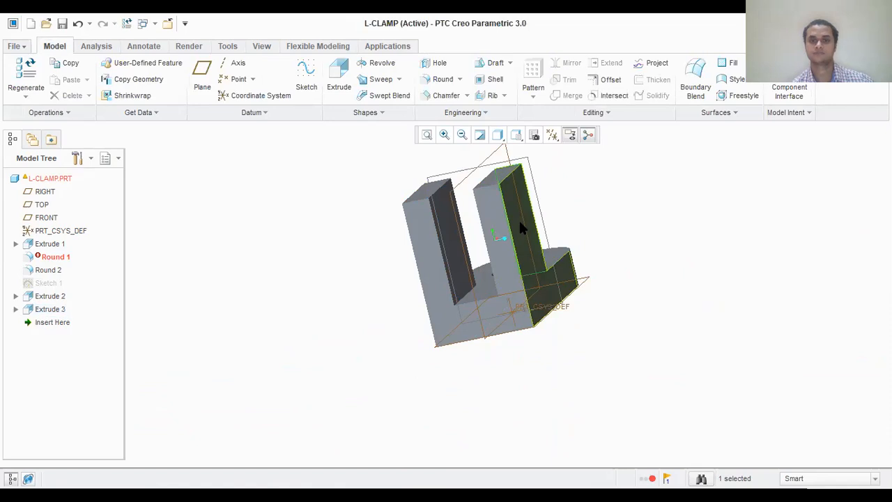
middle_drag(695, 200, 653, 217)
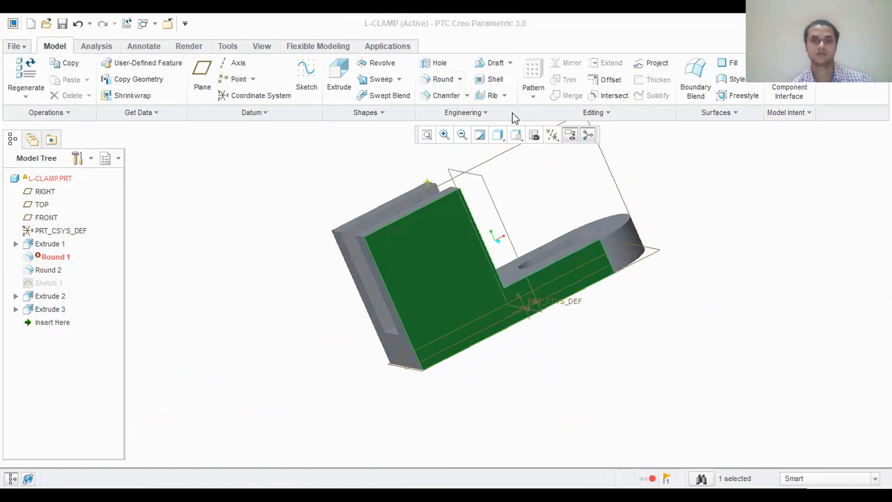
scroll(523, 144, down, 2)
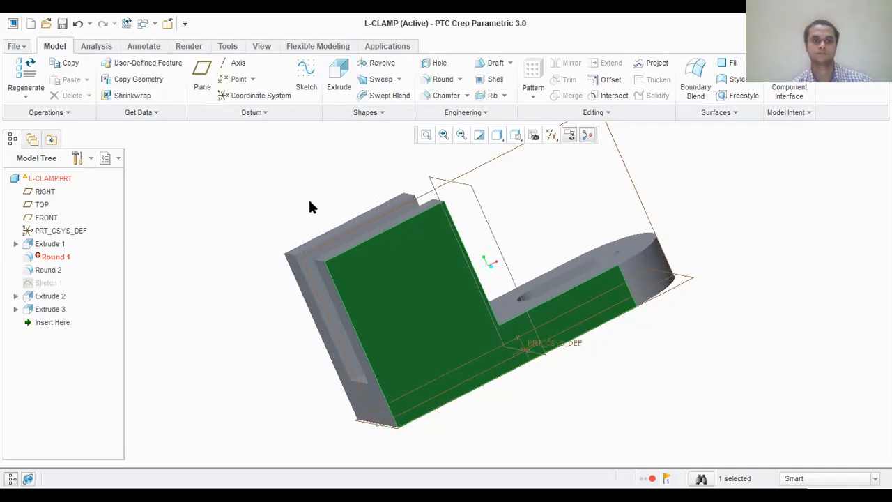
middle_drag(740, 209, 737, 231)
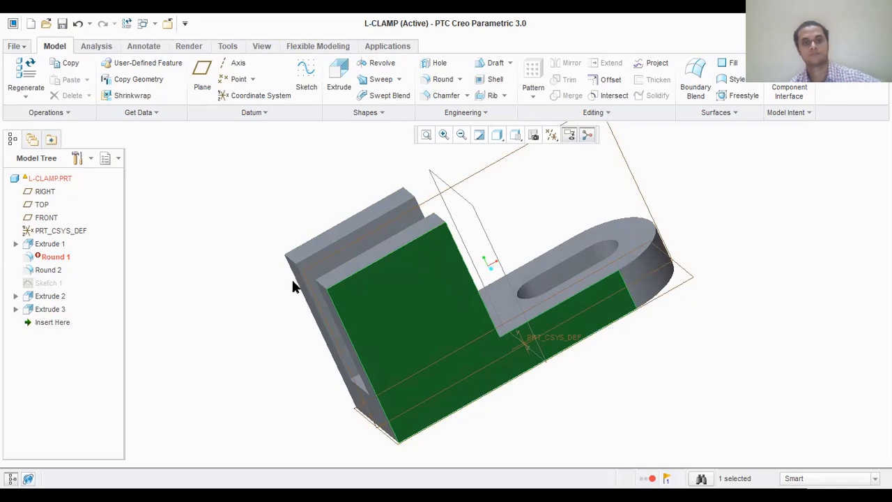
click(440, 311)
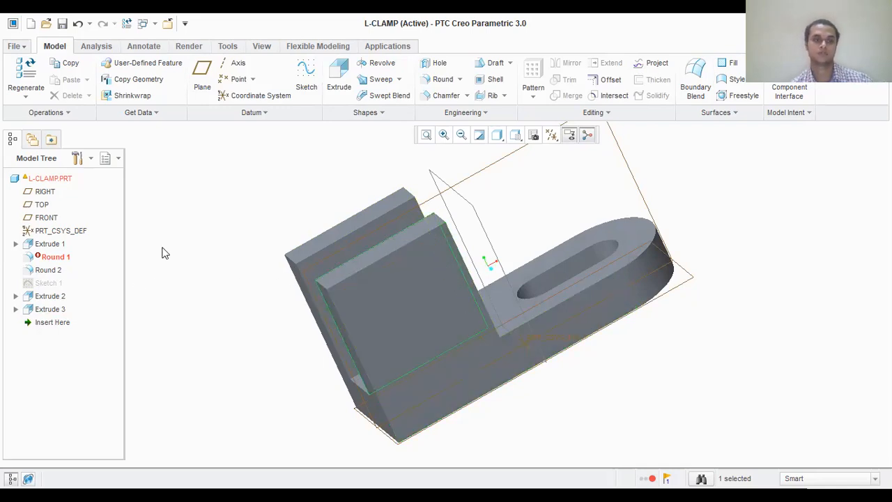
click(255, 202)
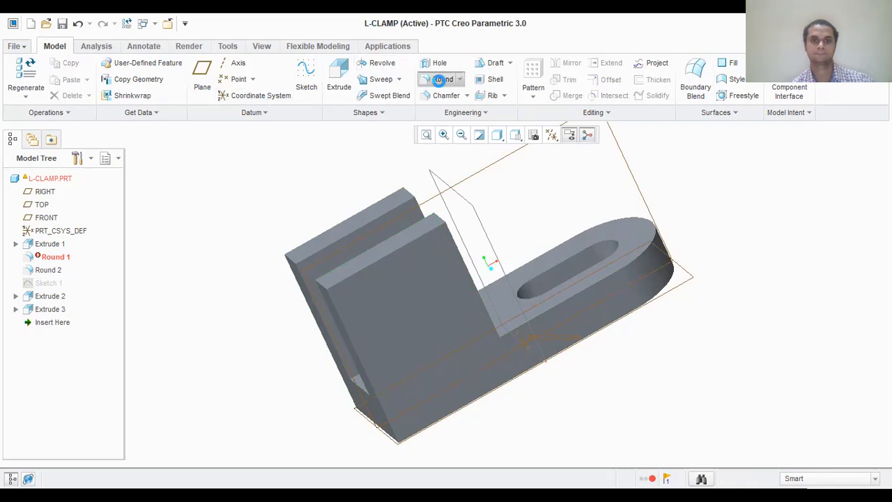
click(441, 83)
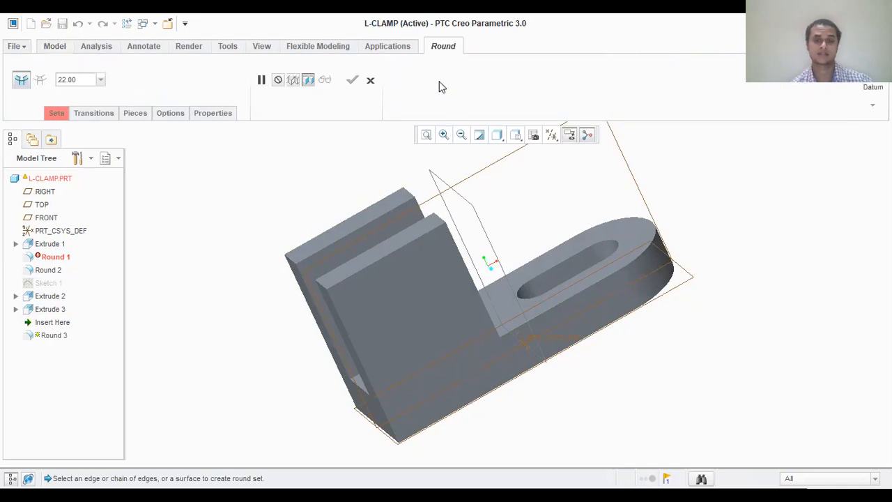
click(439, 223)
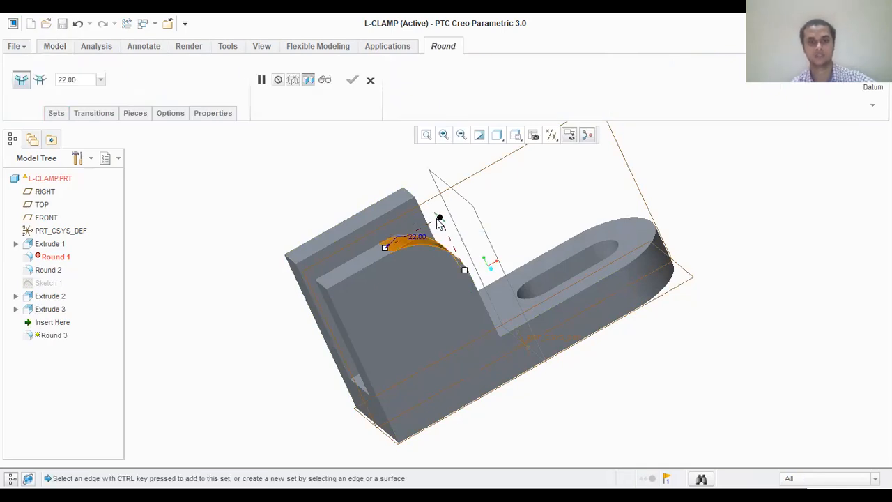
ctrl+click(321, 282)
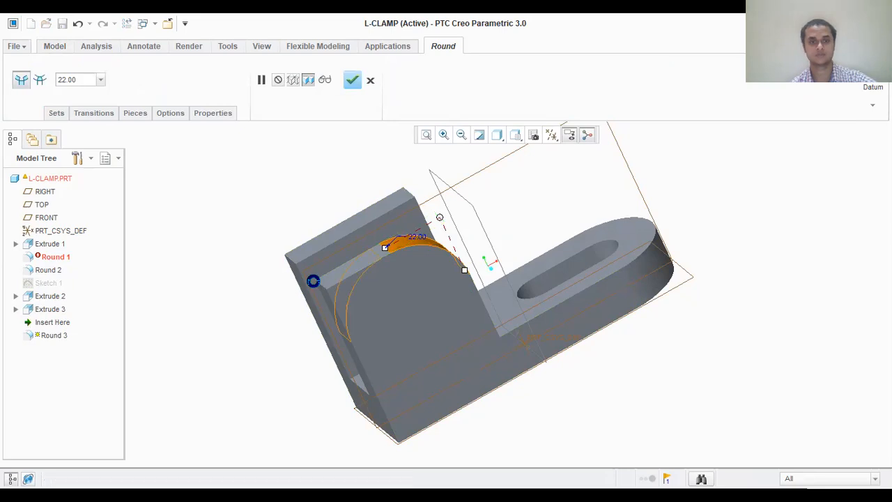
ctrl+click(409, 197)
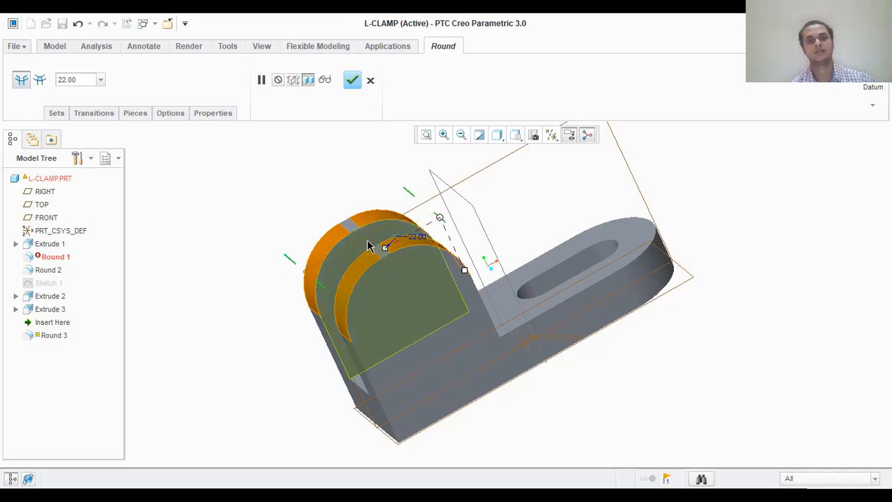
Set the wall corner round's radius to 24 mm and complete the feature
click(80, 80)
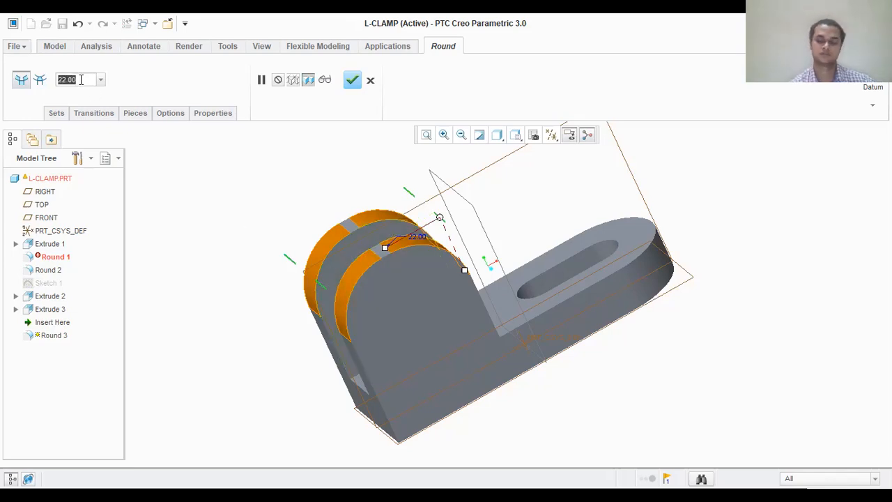
text(24)
key(Return)
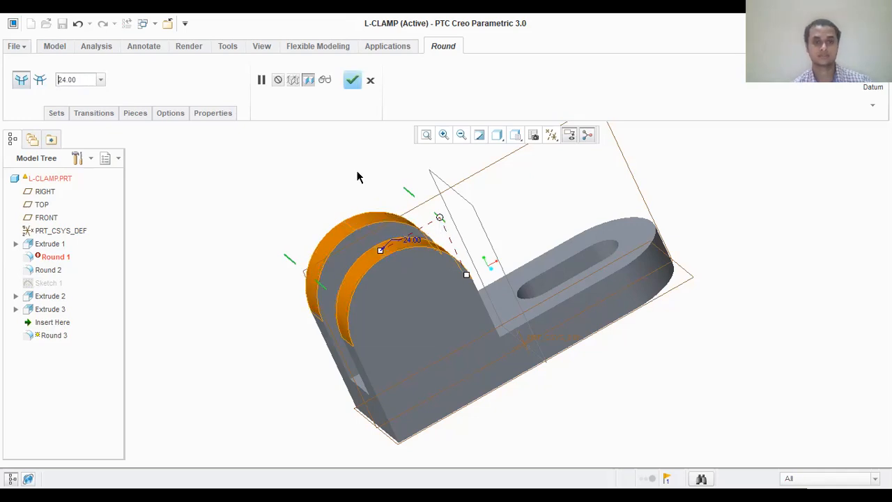
click(352, 79)
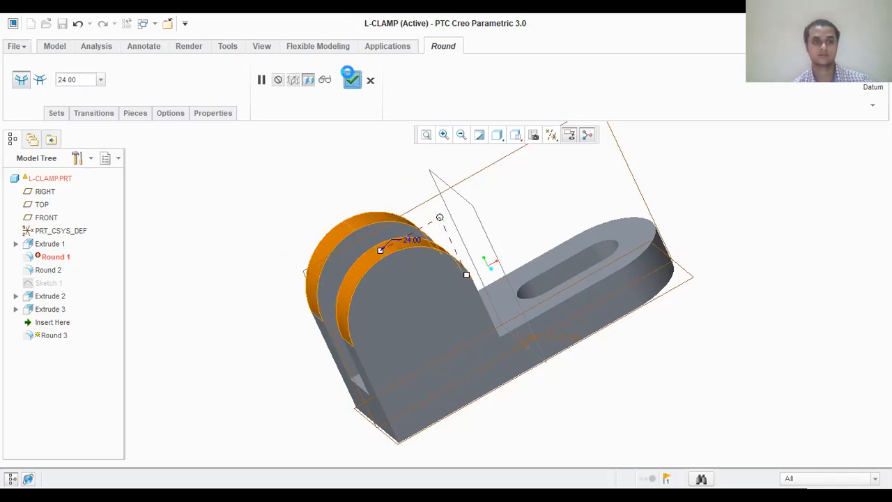
Delete the failed feature Round 1 from the part
click(49, 258)
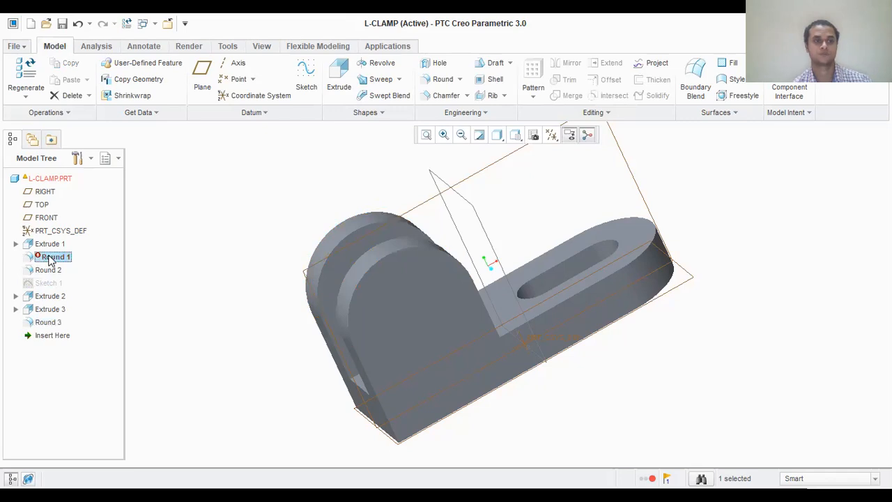
right_click(50, 260)
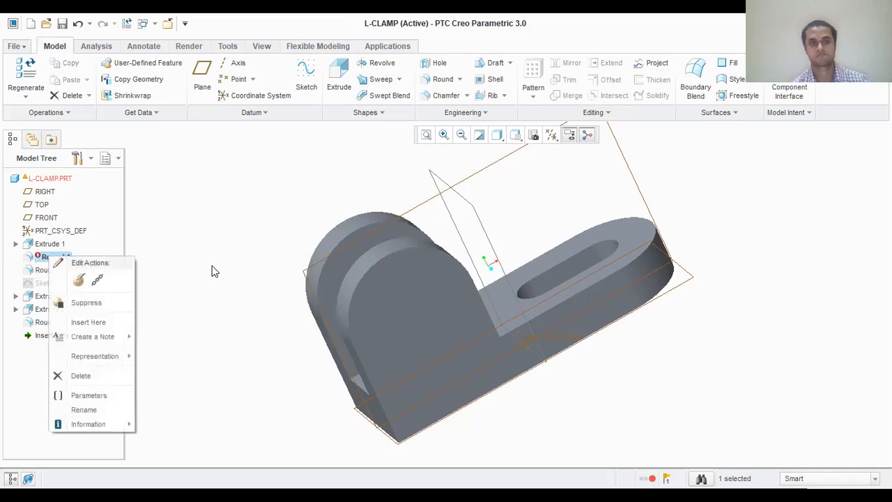
click(100, 381)
click(423, 268)
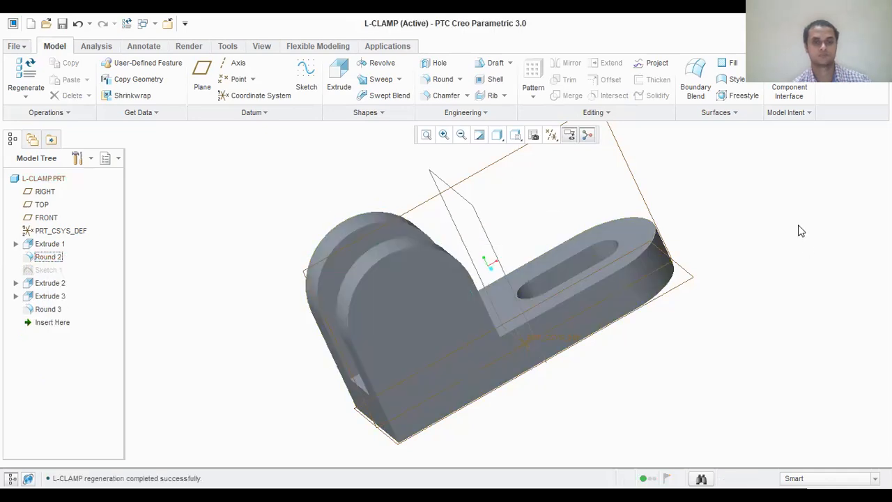
mouse_move(804, 230)
middle_down()
mouse_move(805, 247)
mouse_move(767, 185)
mouse_move(781, 209)
middle_up()
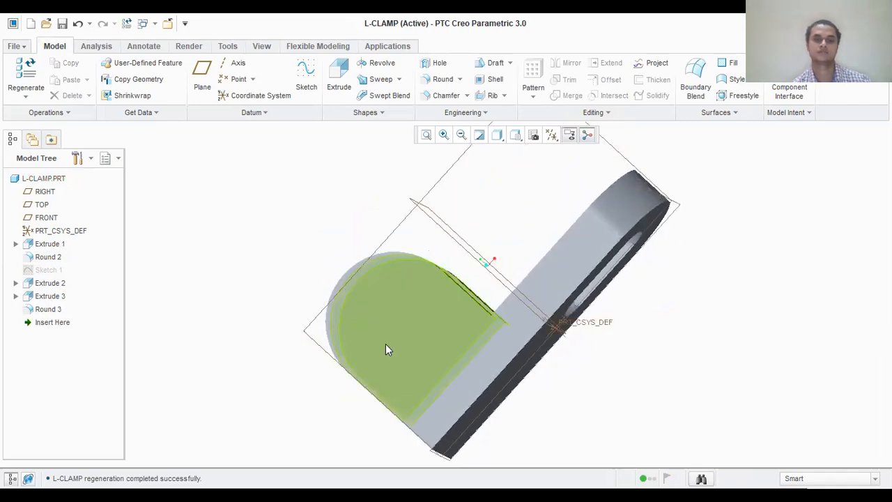
Start an extrude sketch on the outer side face of one wall, view it square on, and add the wall's rounded end as a reference
click(406, 340)
click(406, 340)
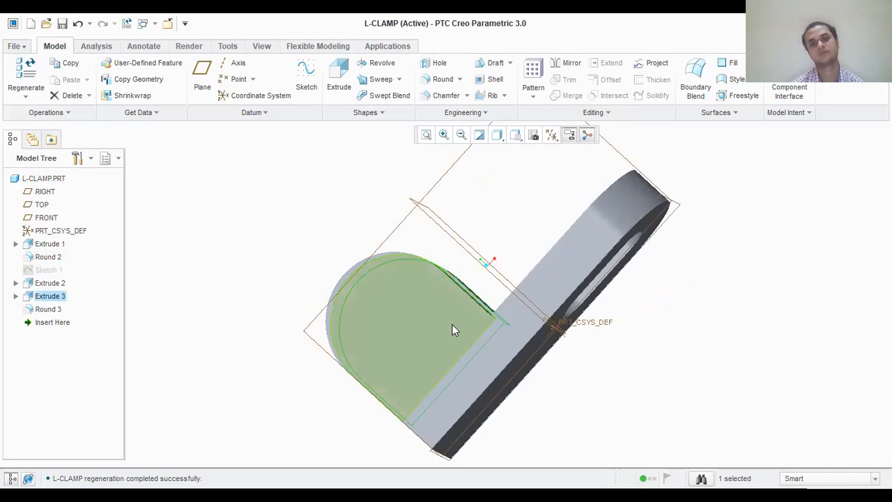
click(413, 338)
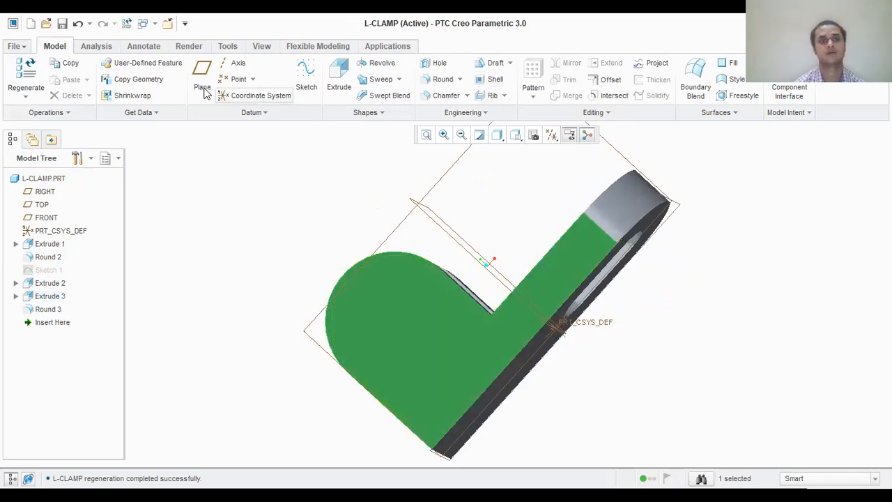
click(340, 82)
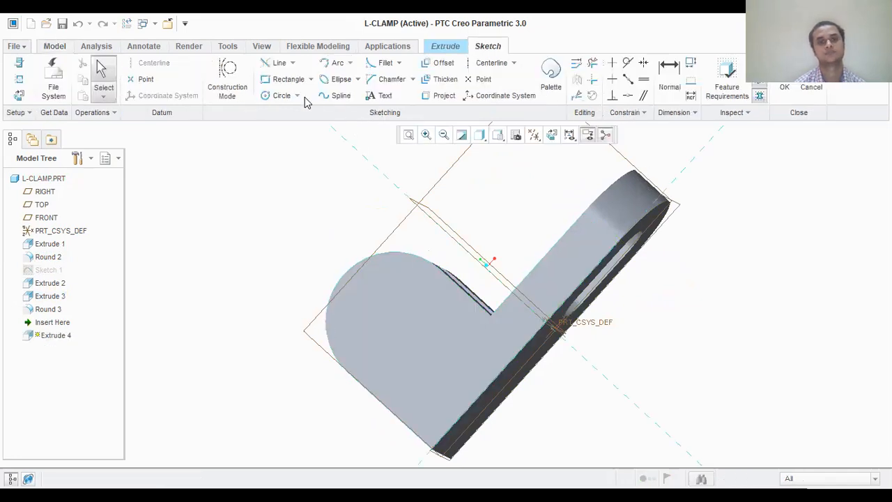
click(552, 135)
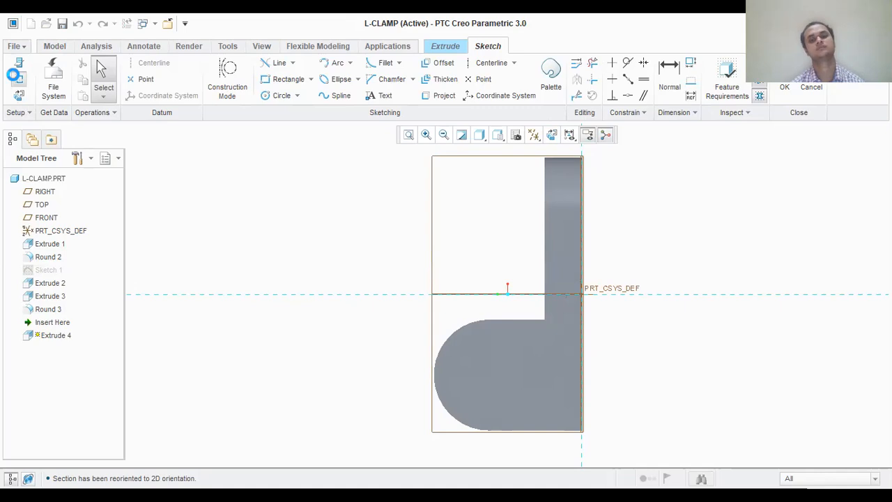
click(433, 375)
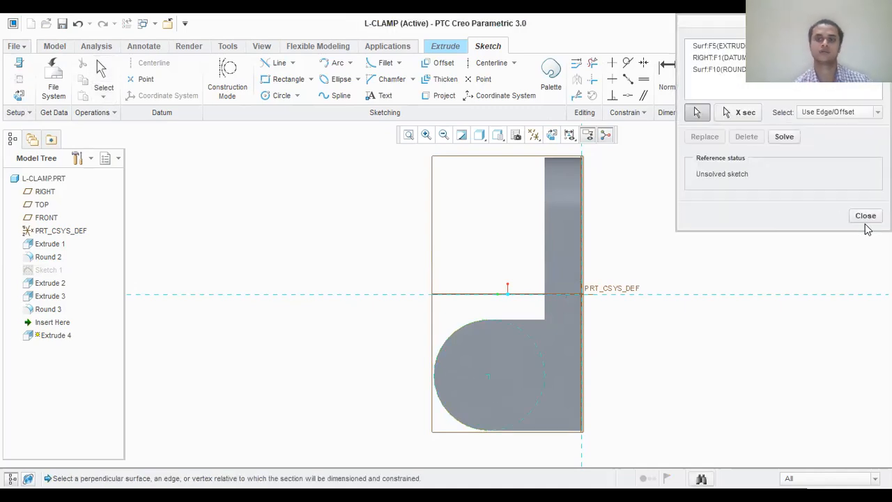
Sketch a circle about 30 mm in diameter, centred on the wall's rounded end
click(297, 96)
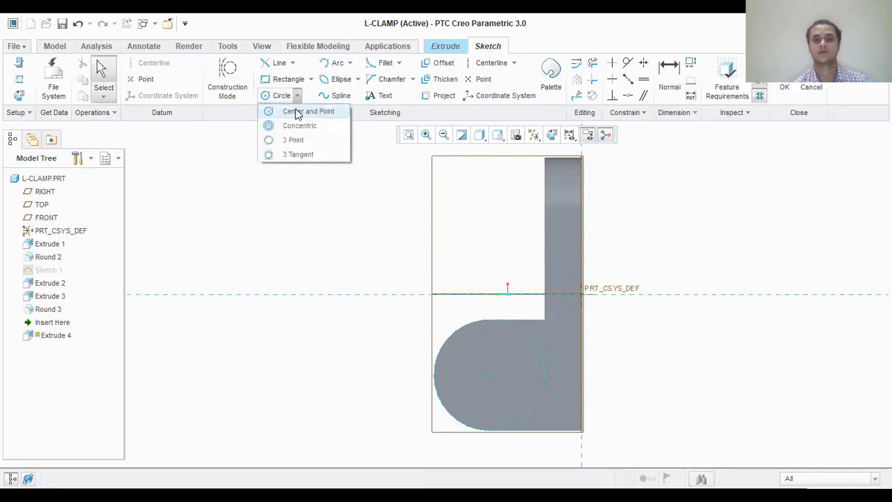
click(300, 112)
click(495, 346)
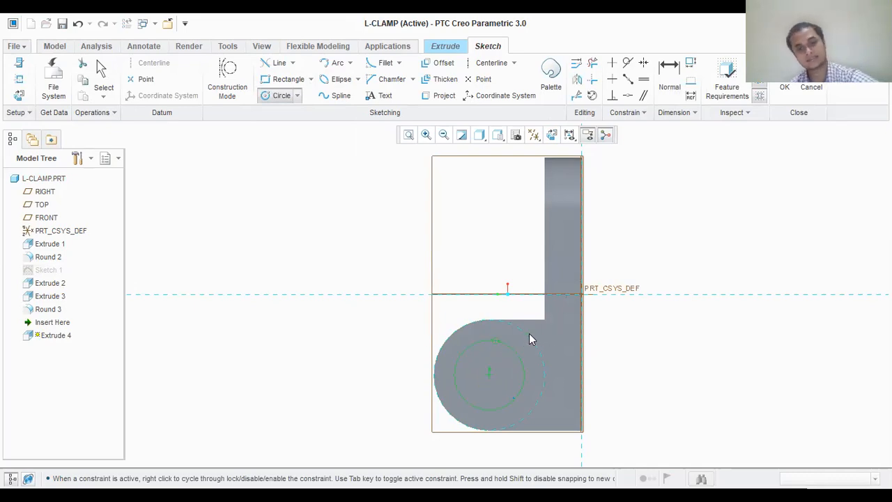
middle_click(529, 334)
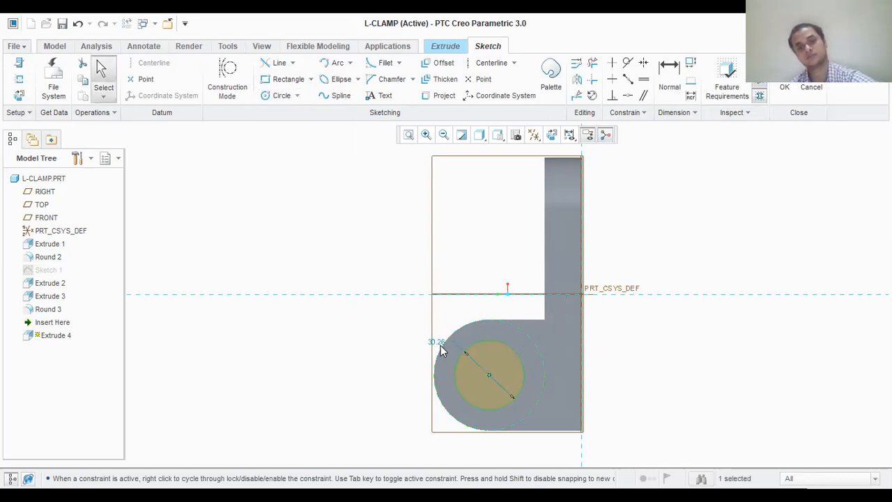
key(Escape)
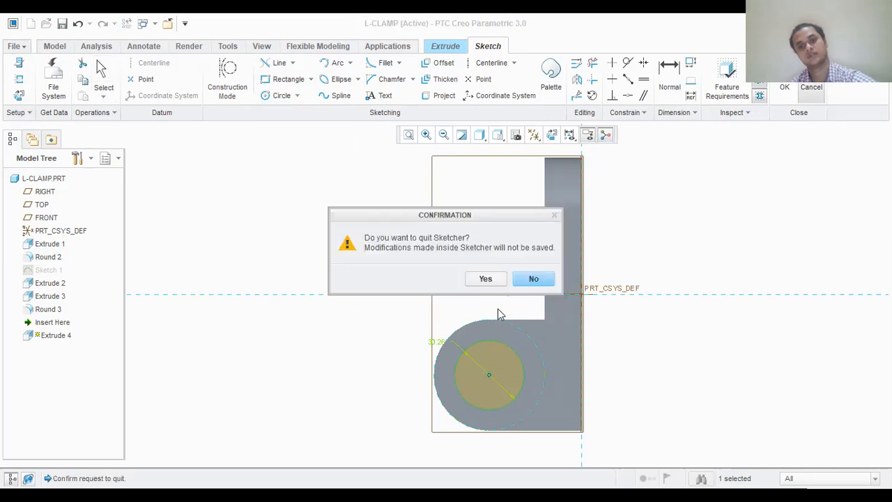
click(534, 279)
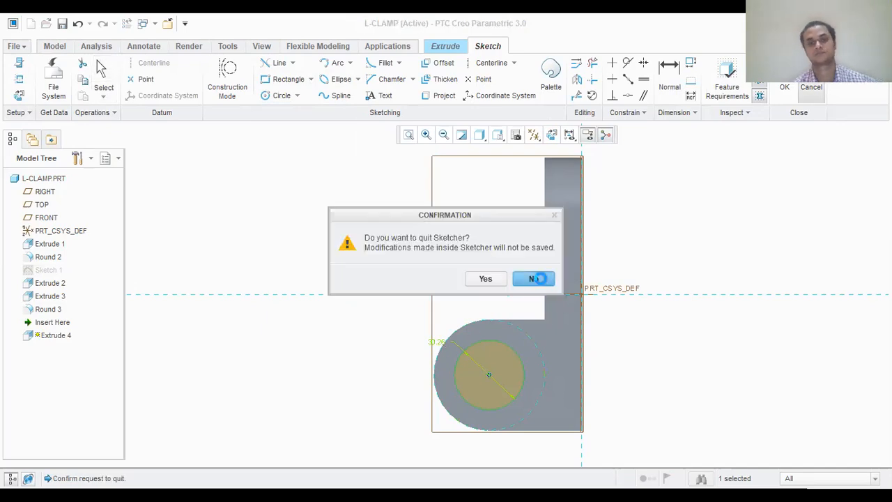
Set the sketched circle's diameter to 20 mm
double_click(439, 341)
text(2)
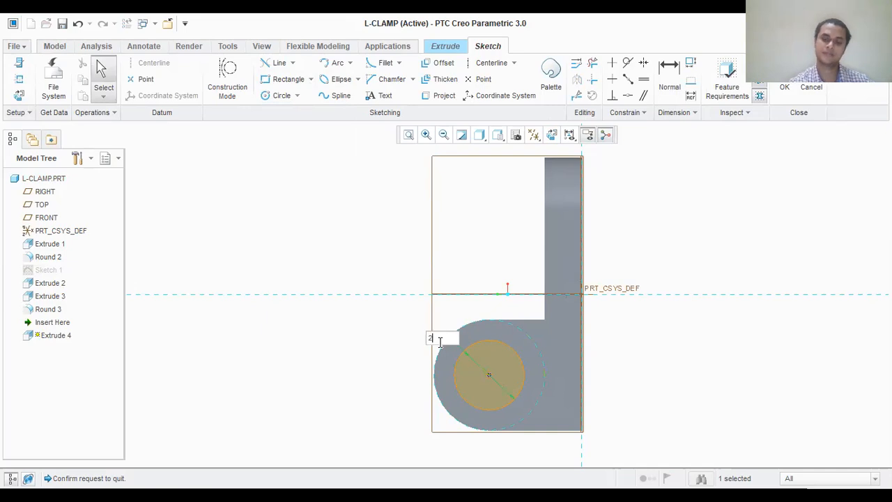
text(0)
key(Return)
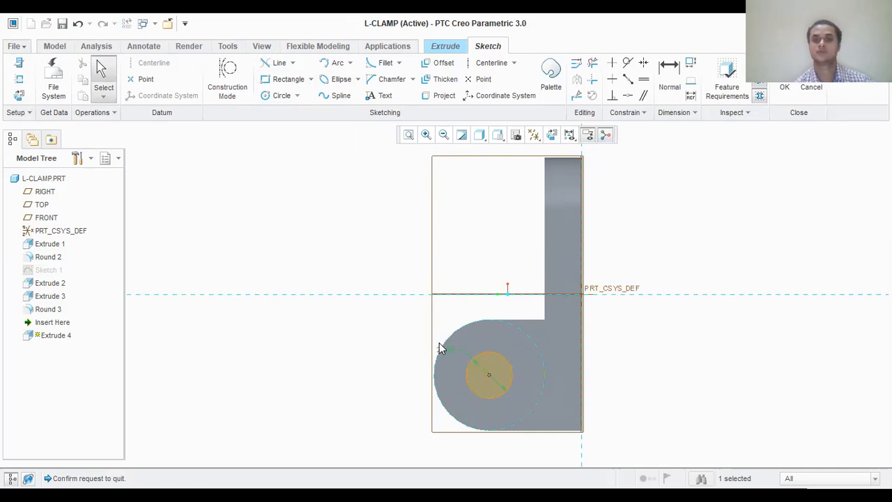
Finish the circle sketch and extrude it as a 75 mm deep material-removing cut through both walls
click(785, 89)
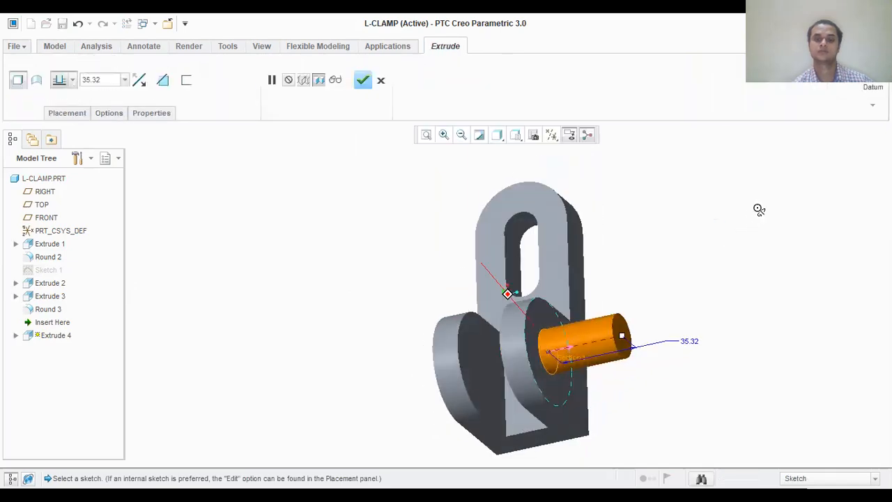
click(163, 79)
middle_drag(305, 364, 409, 344)
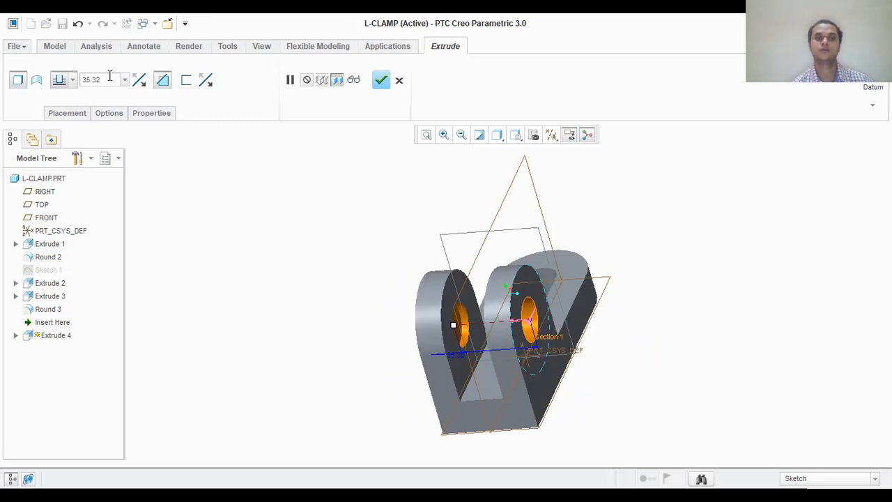
drag(453, 326, 369, 329)
middle_drag(305, 280, 224, 294)
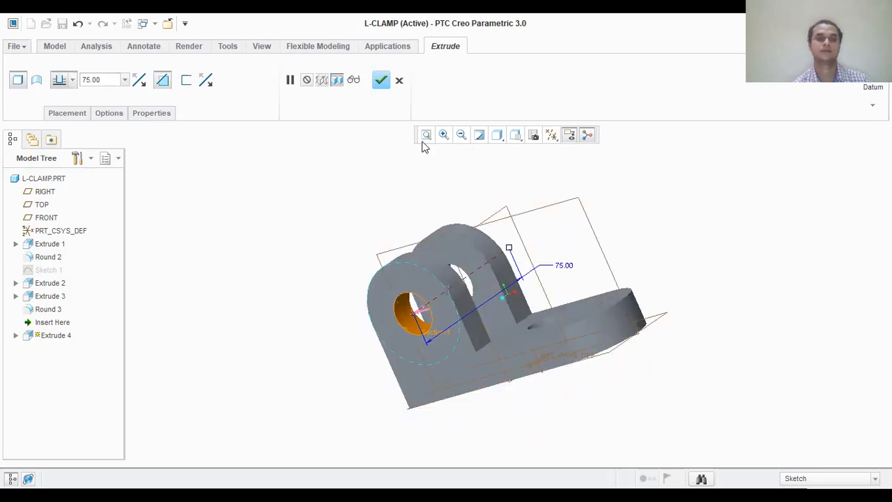
click(382, 80)
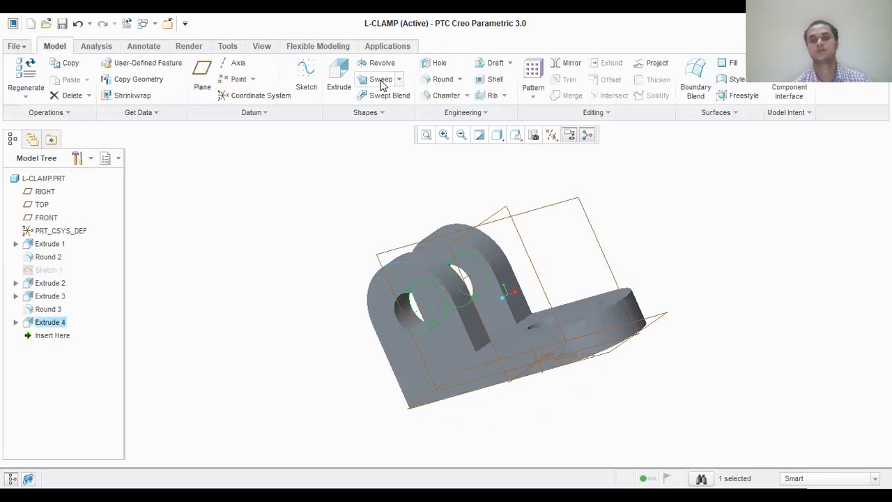
Round the two inner edges where the upright walls meet the slotted base's upper face with a 2 mm radius
click(440, 79)
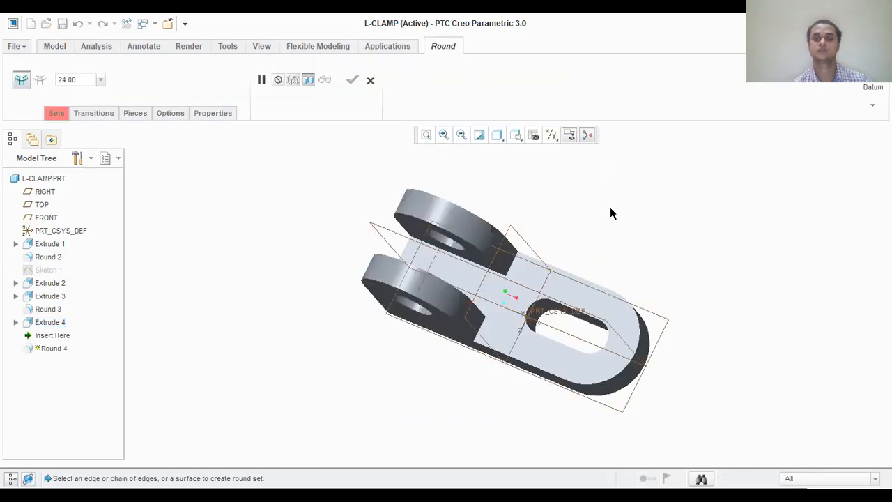
click(479, 333)
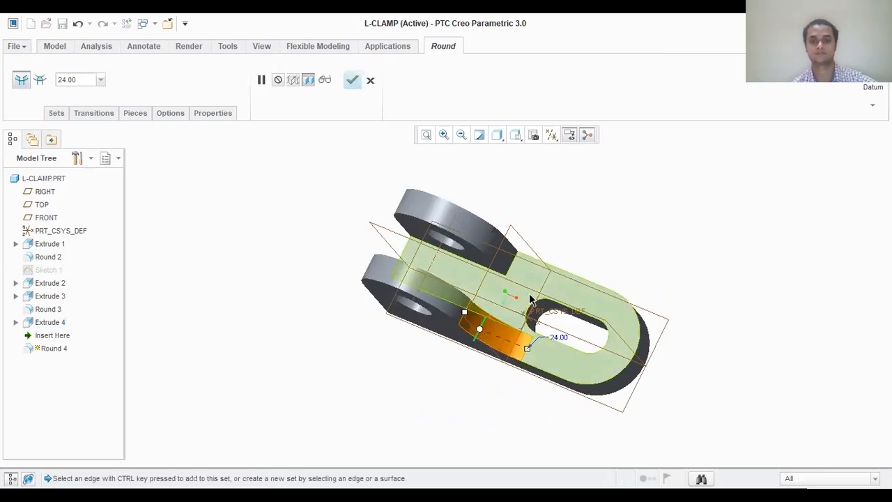
ctrl+click(512, 270)
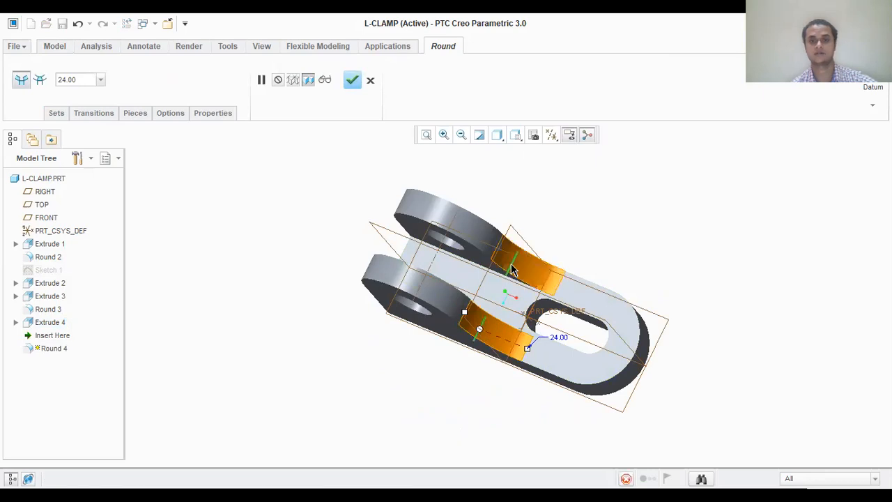
click(86, 83)
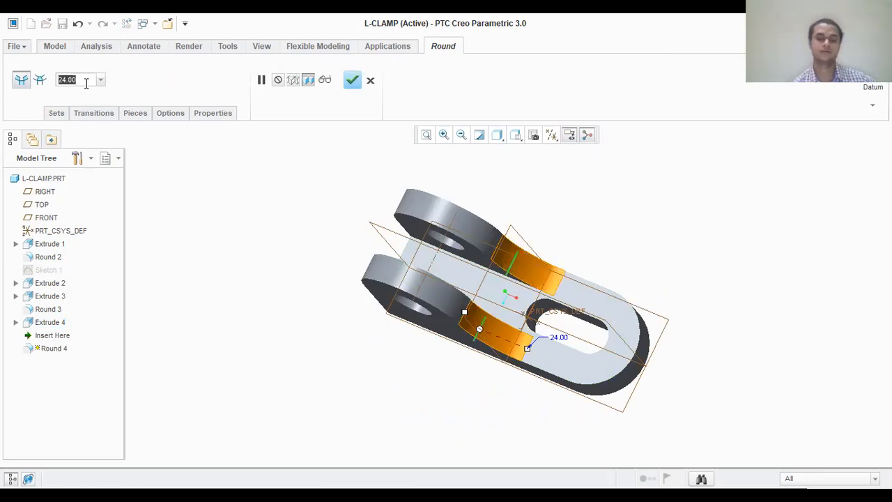
text(2)
key(Return)
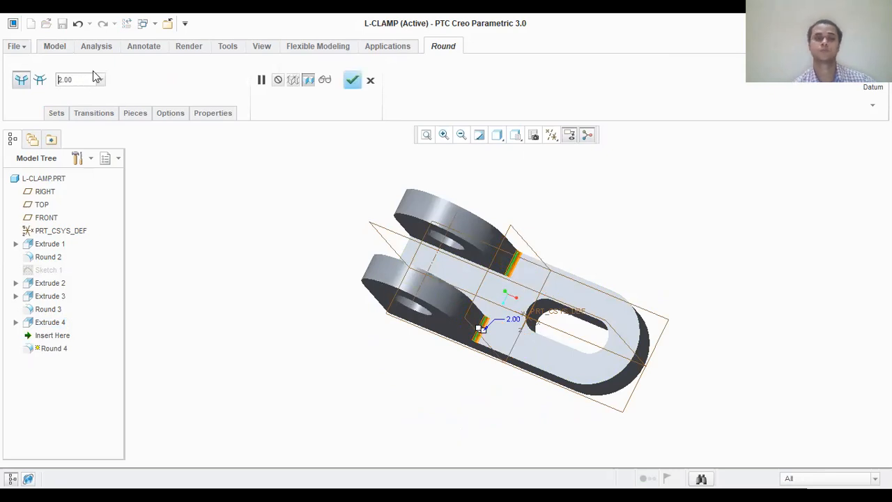
click(352, 80)
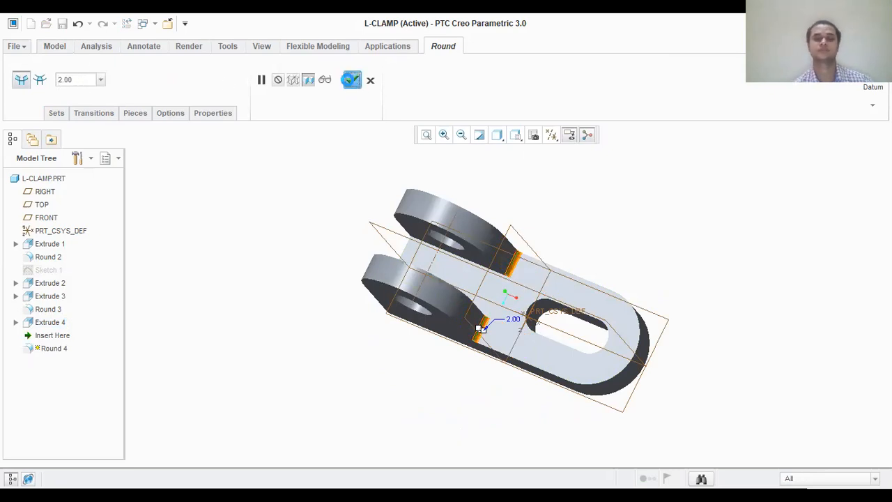
middle_drag(521, 426, 522, 386)
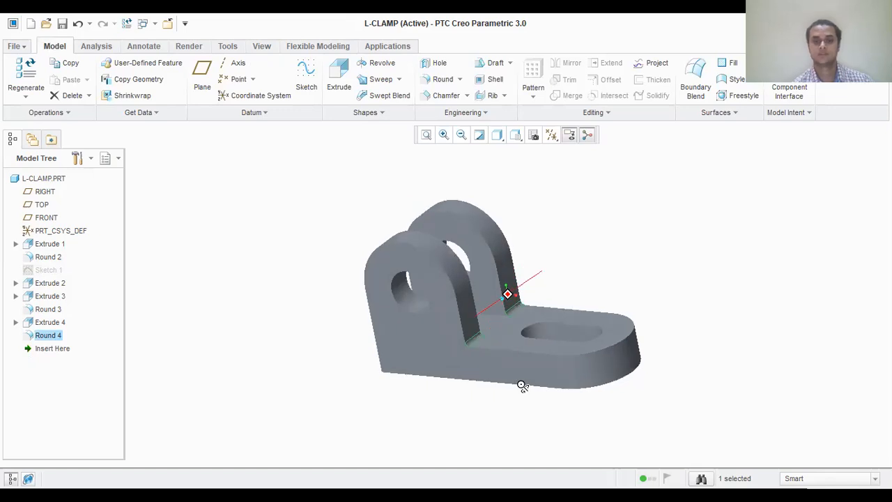
click(715, 203)
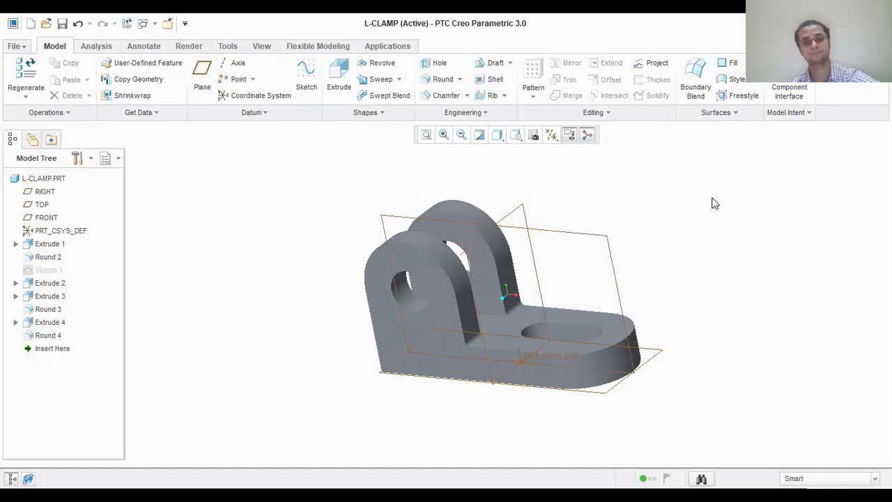
Choose the gold appearance from the std-metals.dmt library and select the four inner surfaces of the base slot for it
click(194, 47)
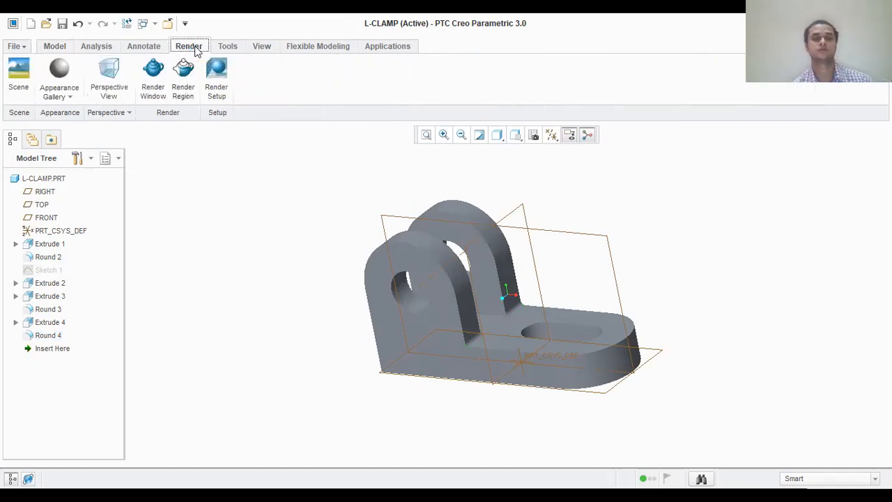
click(60, 101)
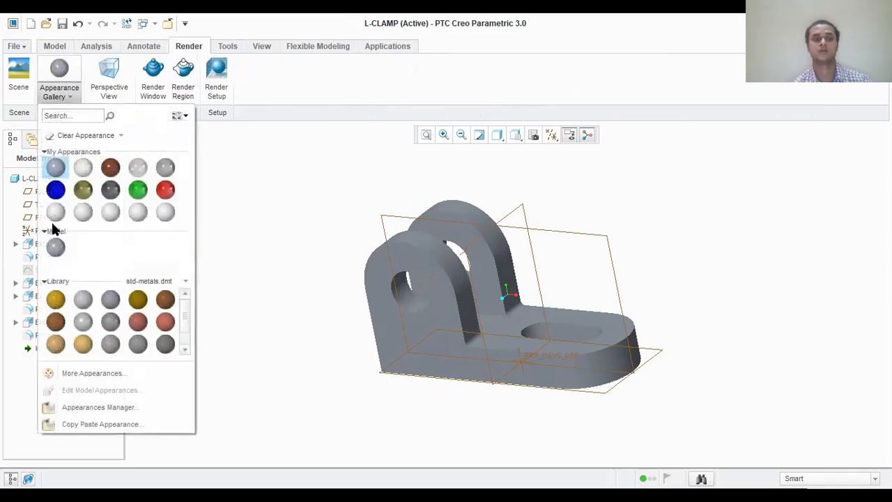
click(56, 299)
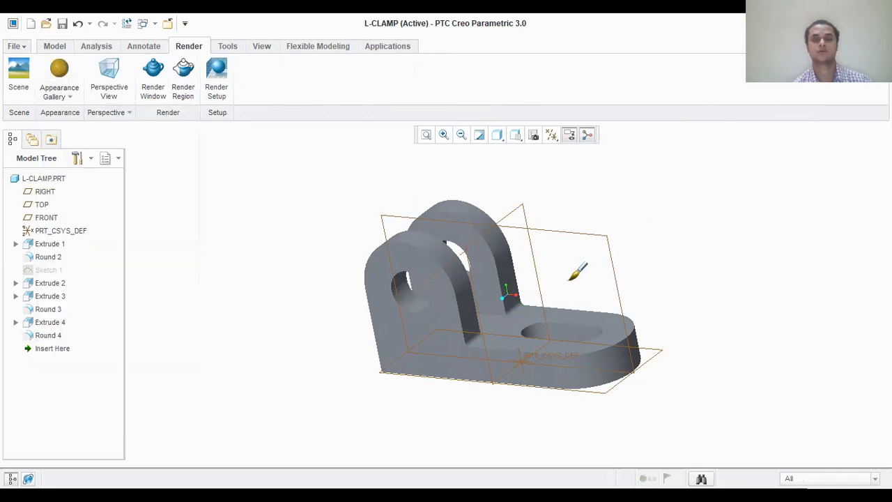
middle_drag(588, 175, 589, 160)
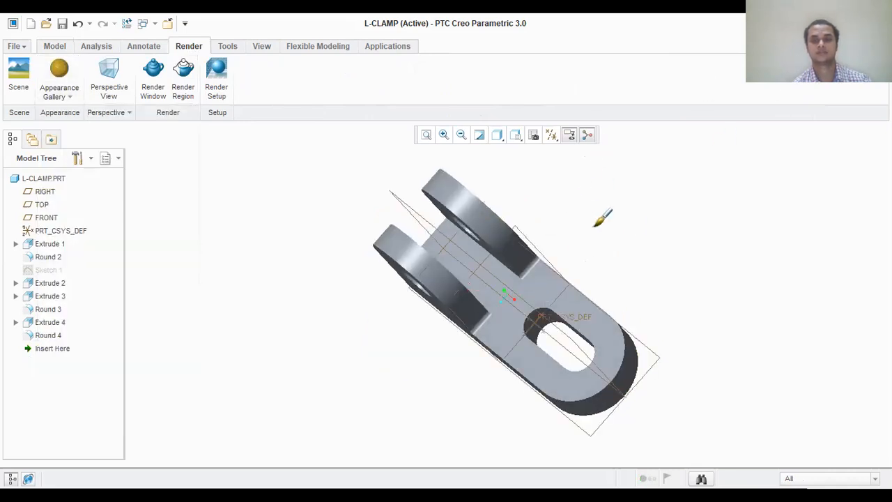
click(531, 327)
mouse_move(613, 263)
middle_down()
mouse_move(640, 245)
mouse_move(610, 261)
middle_up()
ctrl+click(581, 331)
ctrl+click(548, 291)
middle_drag(653, 184, 644, 235)
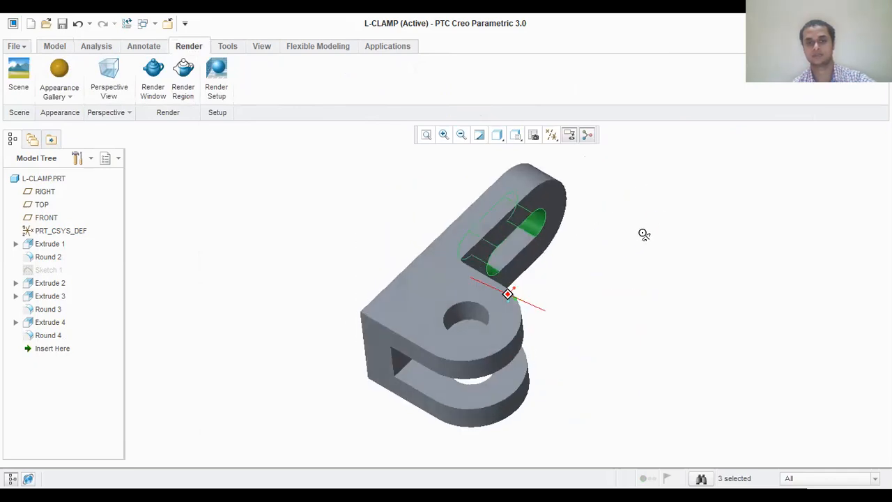
ctrl+click(522, 242)
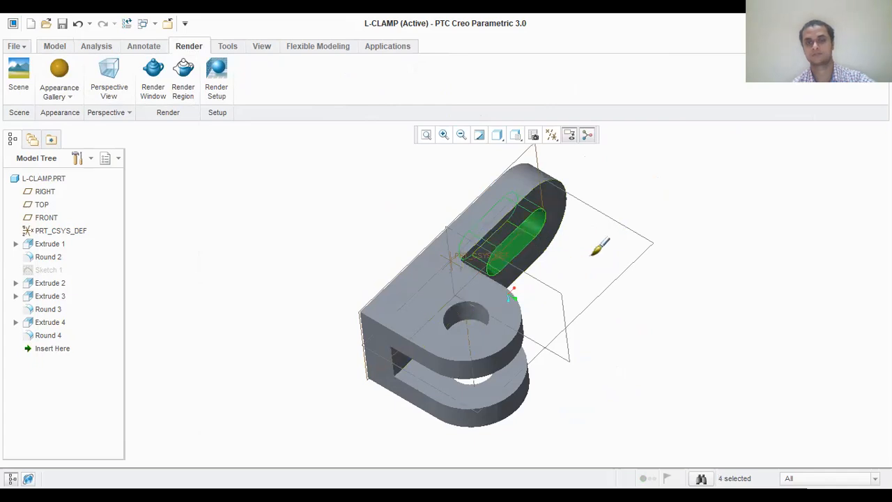
Add both halves of the wall holes' inner surface to the selection and apply the gold appearance to all selected surfaces
middle_drag(613, 247, 543, 193)
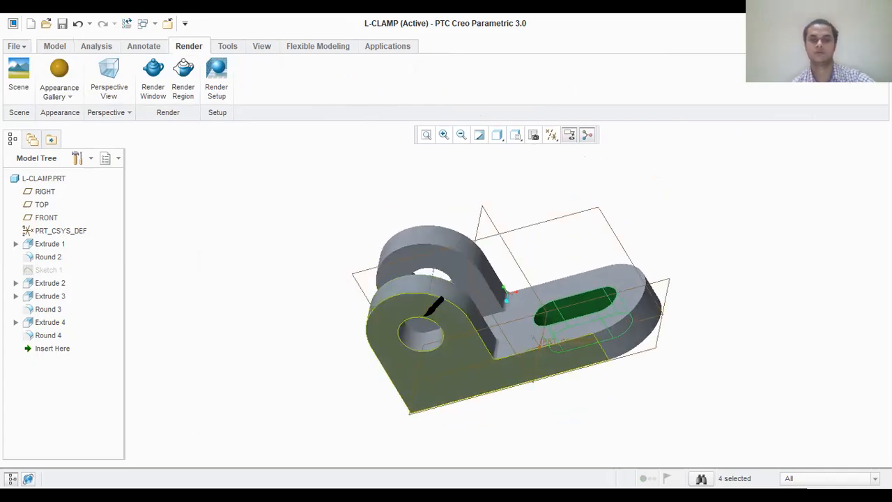
ctrl+click(430, 338)
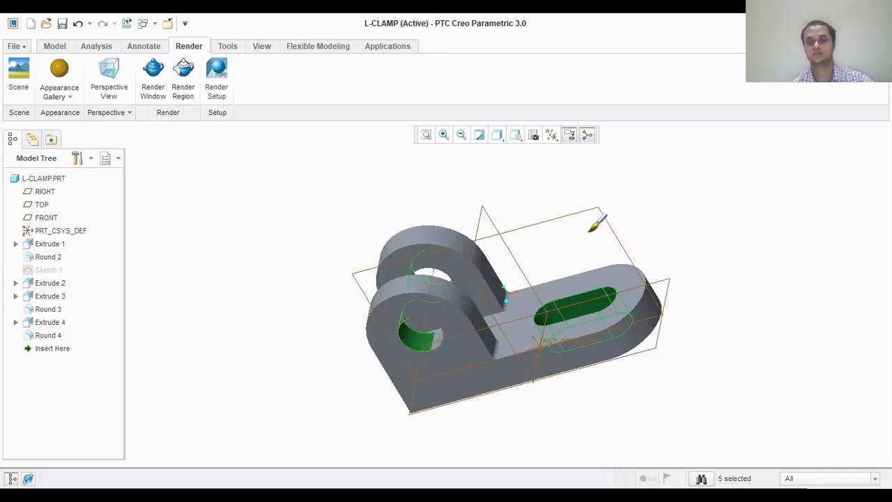
middle_drag(593, 213, 635, 183)
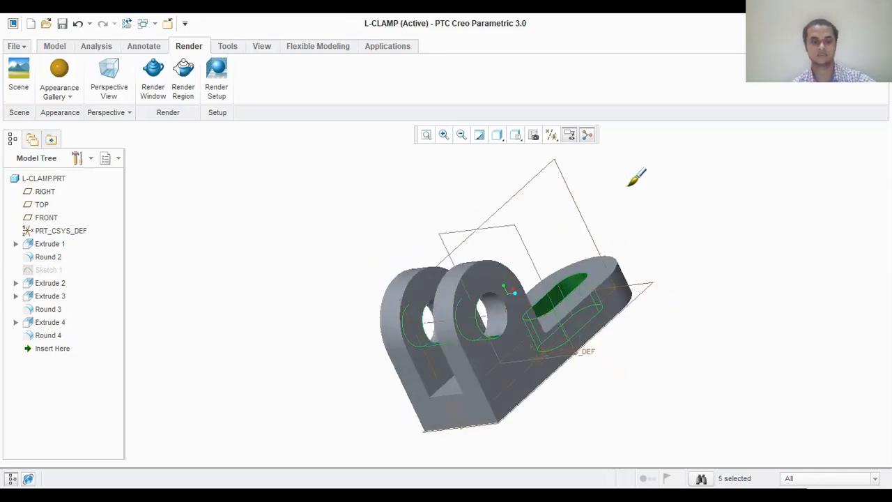
ctrl+click(502, 308)
middle_drag(671, 188, 359, 43)
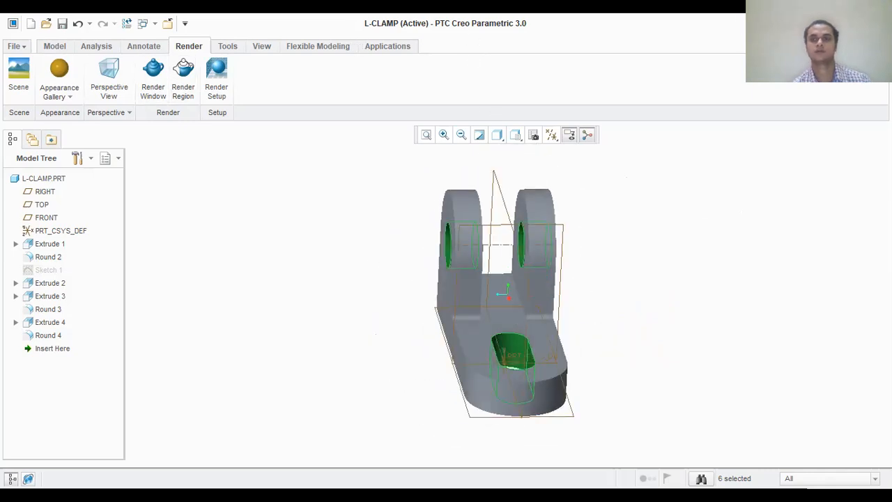
click(641, 312)
middle_drag(642, 312, 659, 307)
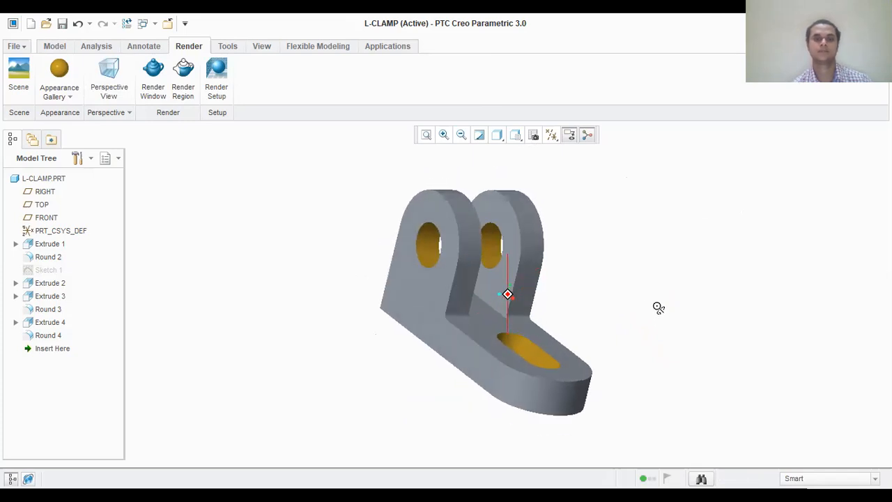
Select the base, wall, wall-rounding and wall-hole features and show all of their driving dimensions as annotations
click(144, 49)
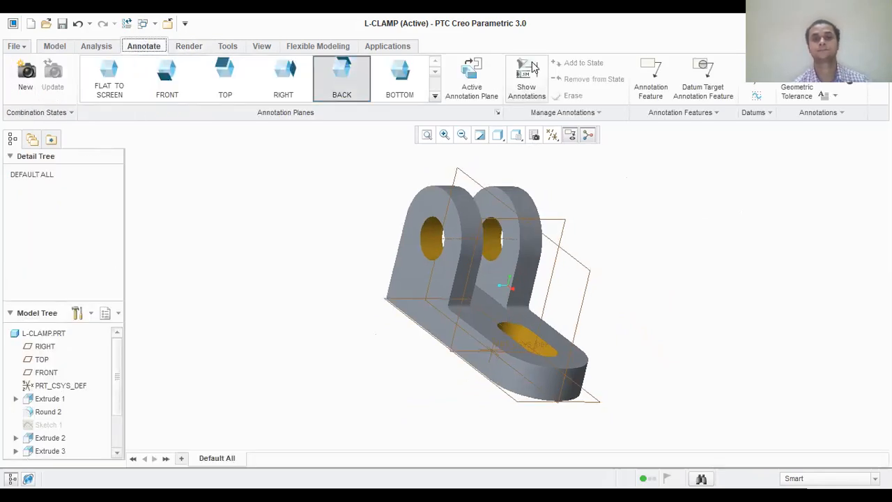
click(454, 212)
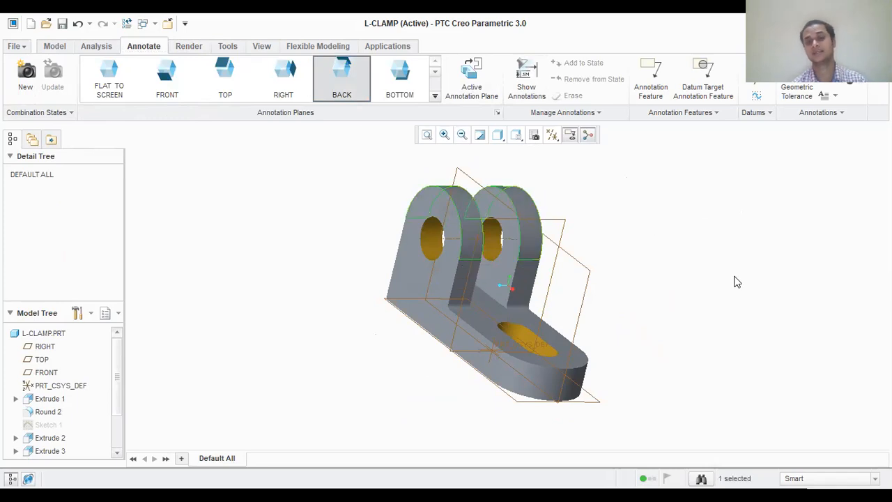
ctrl+click(432, 249)
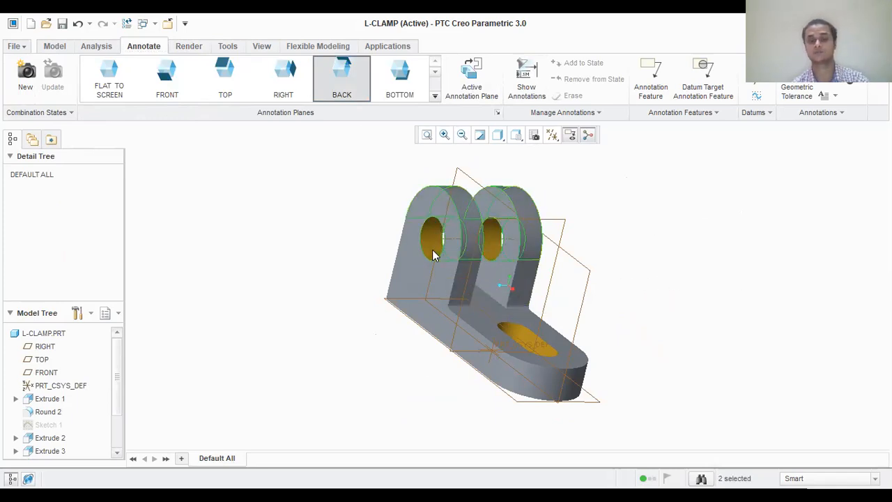
ctrl+click(449, 306)
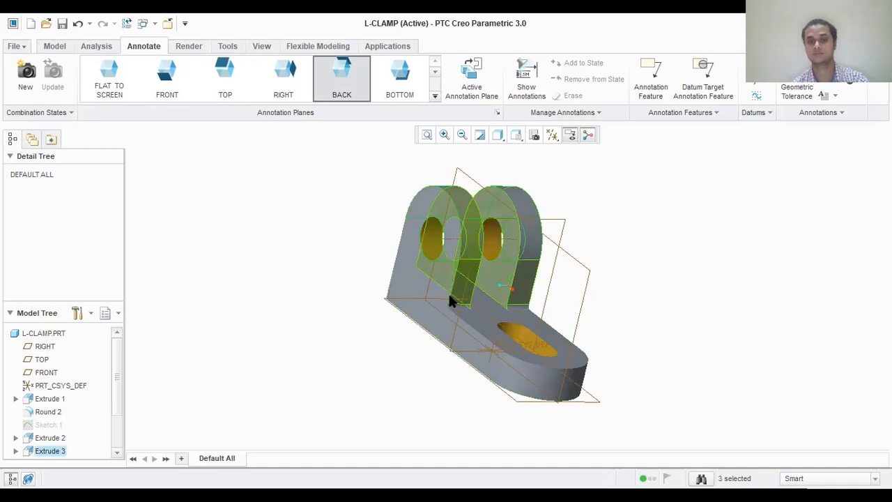
ctrl+click(469, 327)
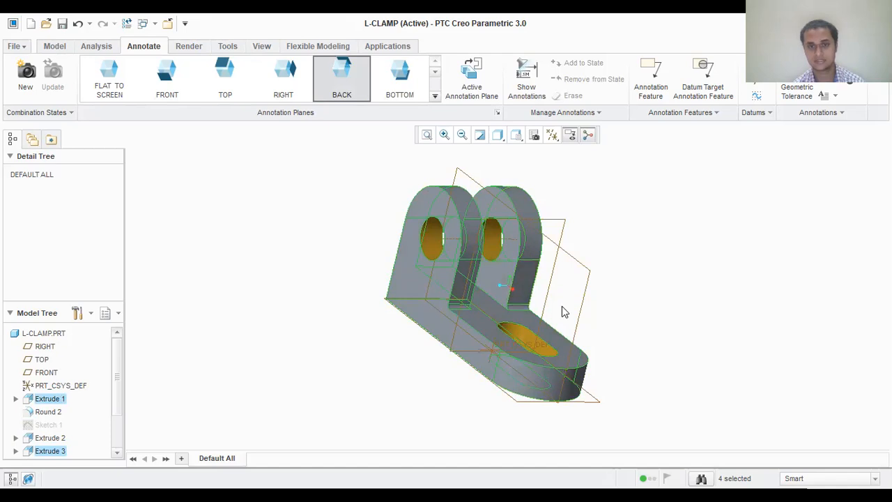
middle_drag(645, 314, 378, 140)
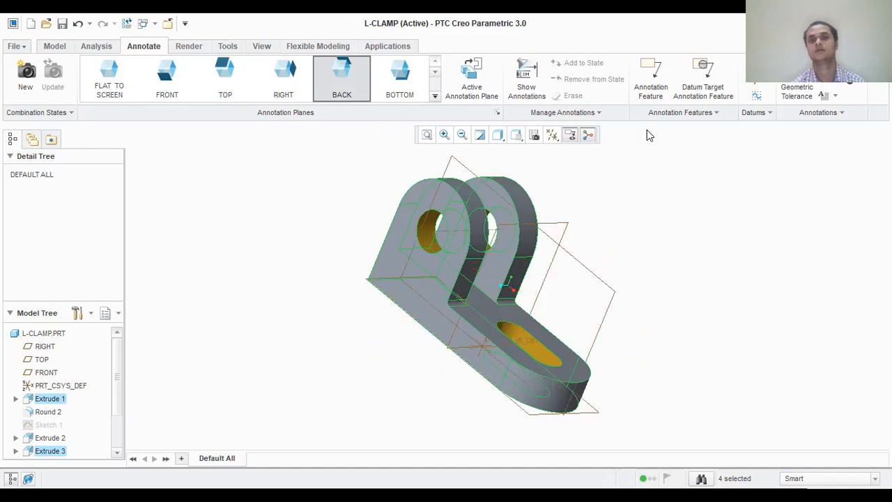
click(525, 76)
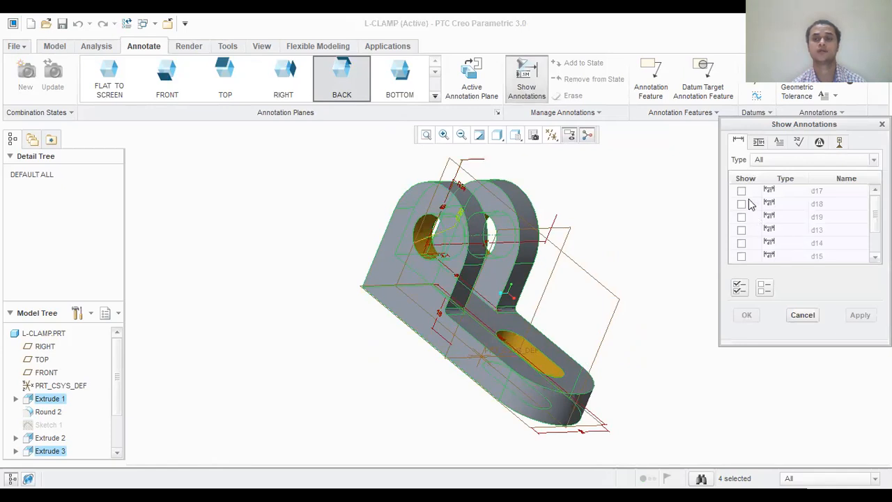
click(739, 289)
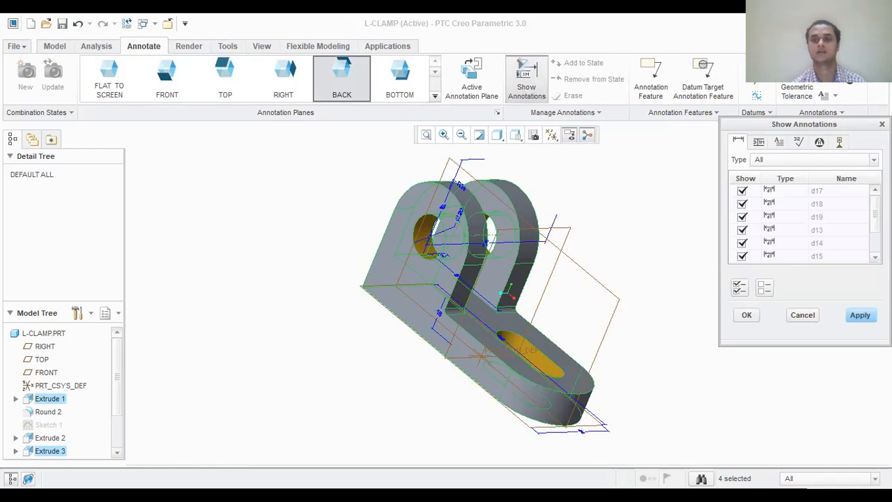
click(860, 317)
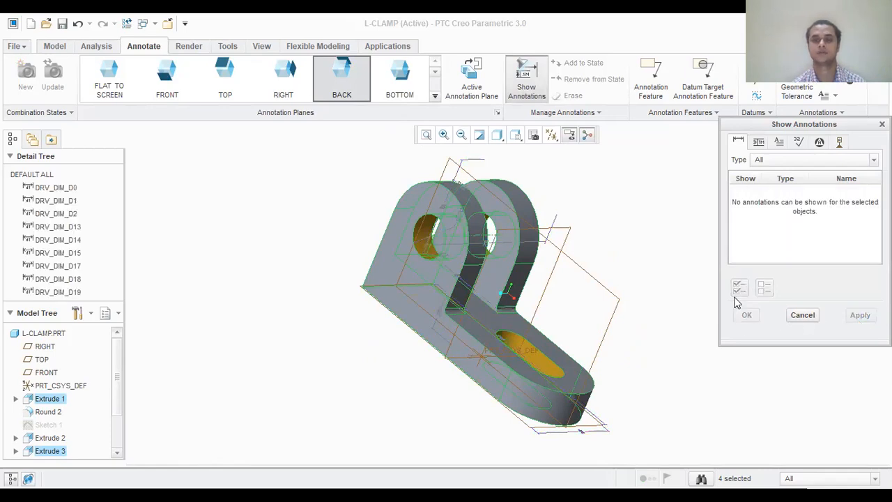
click(795, 315)
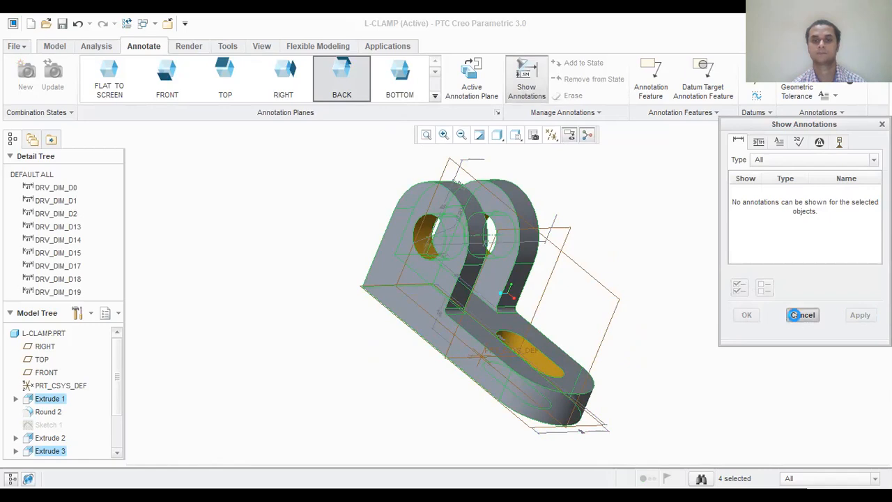
mouse_move(653, 244)
middle_down()
mouse_move(620, 216)
mouse_move(592, 221)
mouse_move(579, 247)
mouse_move(586, 265)
mouse_move(648, 277)
mouse_move(661, 230)
mouse_move(396, 167)
mouse_move(325, 56)
middle_up()
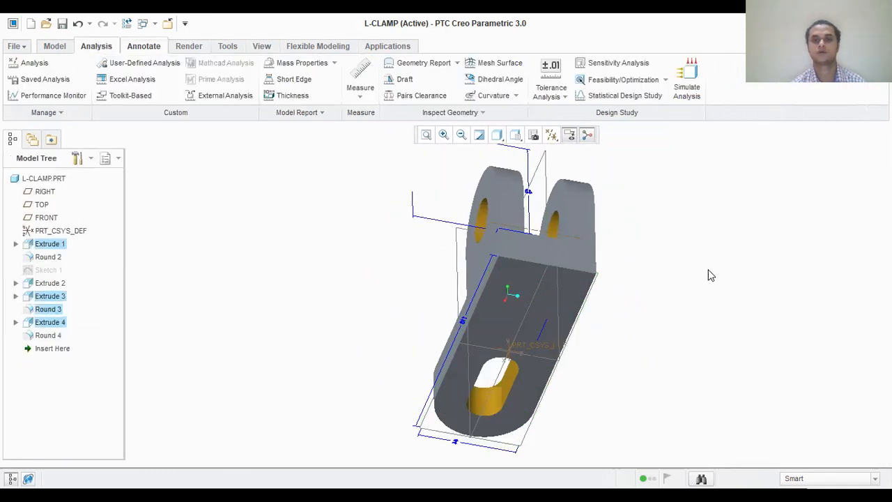
middle_drag(709, 273, 672, 269)
click(55, 46)
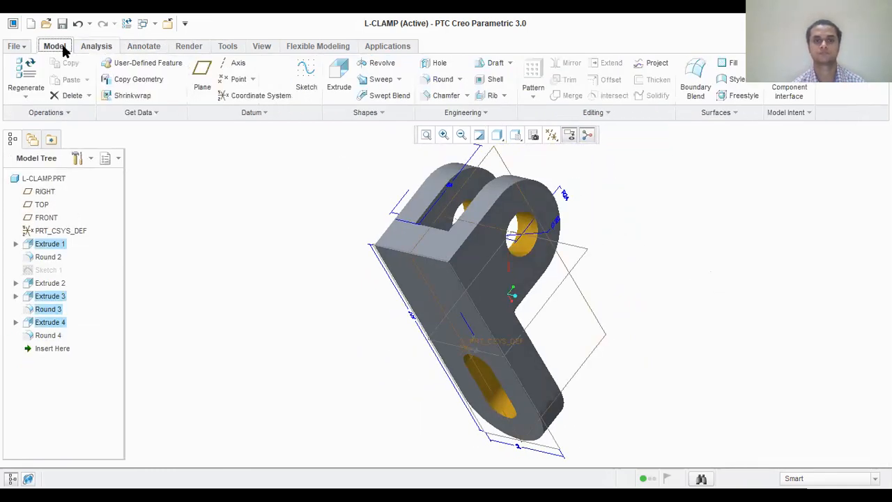
click(566, 198)
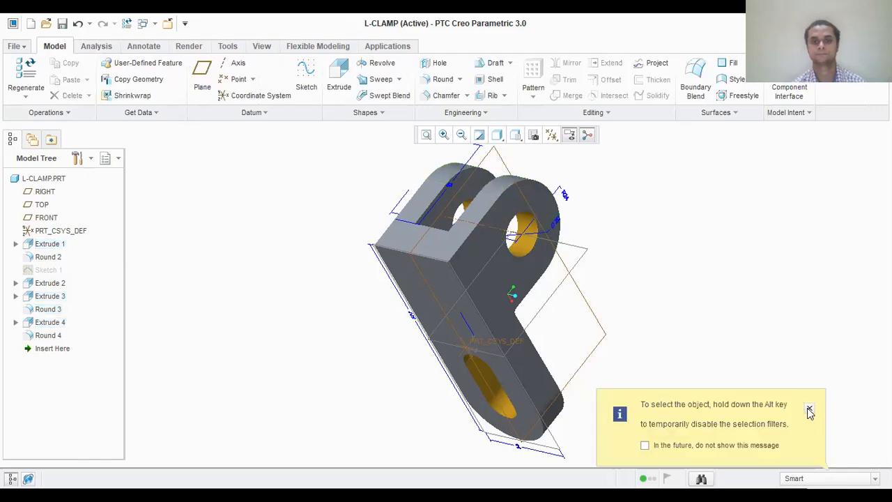
click(146, 47)
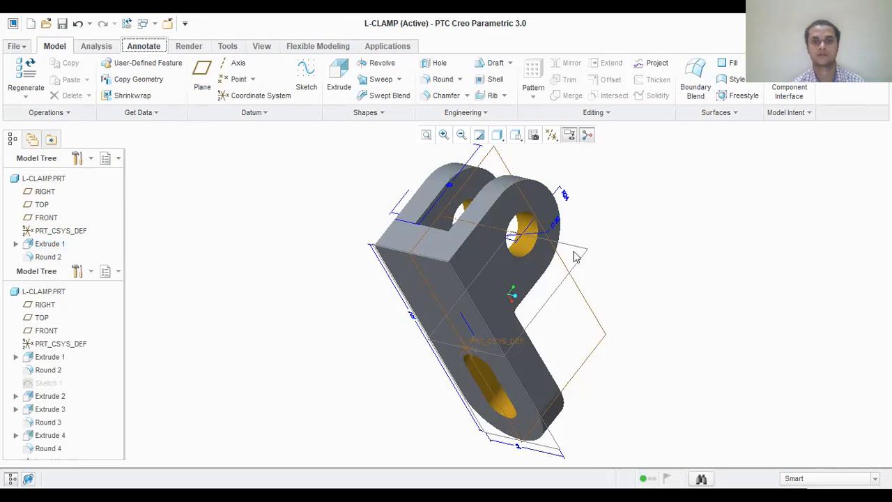
Reposition the wall hole's diameter dimension and place the 118 mm base length dimension clear of the part's long side
middle_drag(623, 253, 495, 234)
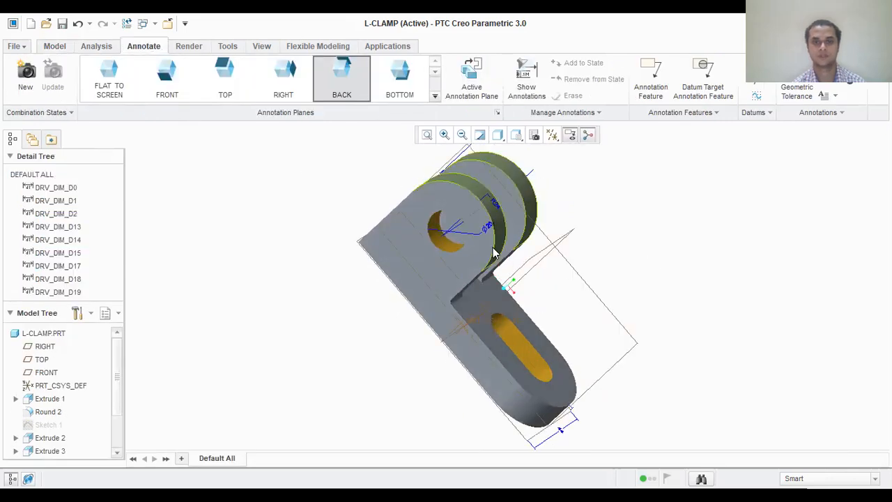
click(488, 231)
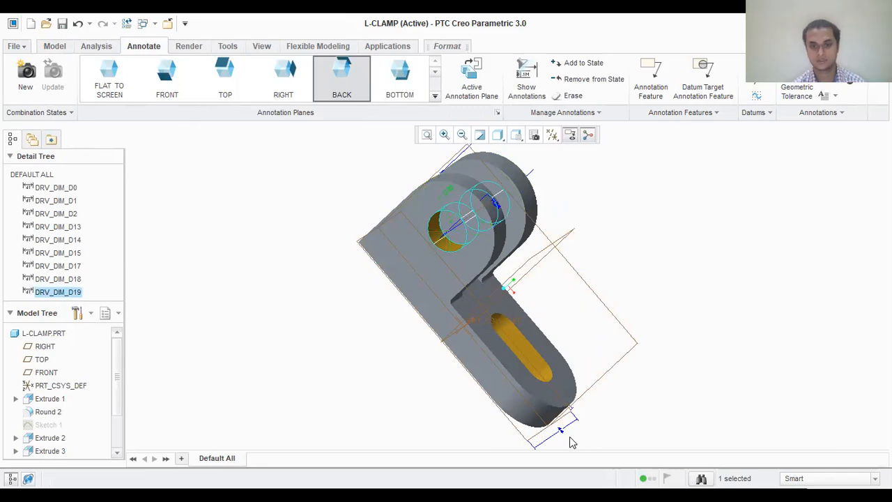
middle_drag(583, 428, 525, 410)
click(569, 345)
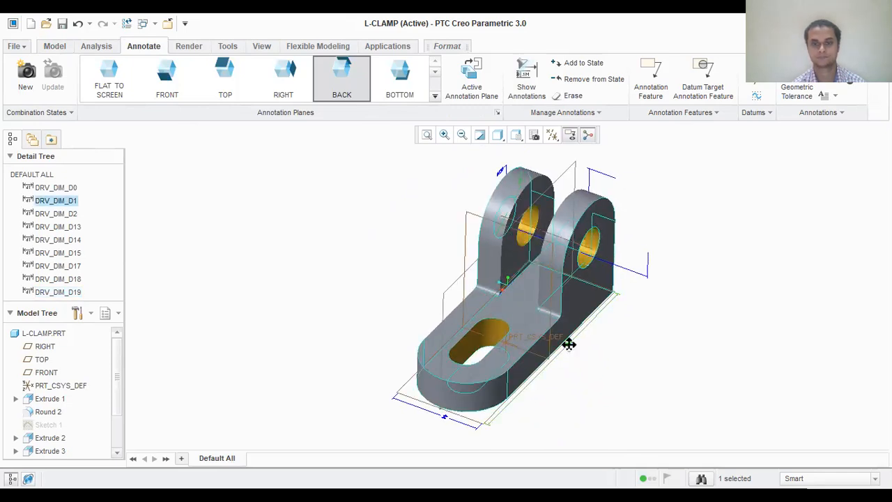
mouse_move(569, 342)
middle_down()
mouse_move(581, 364)
mouse_move(558, 333)
middle_up()
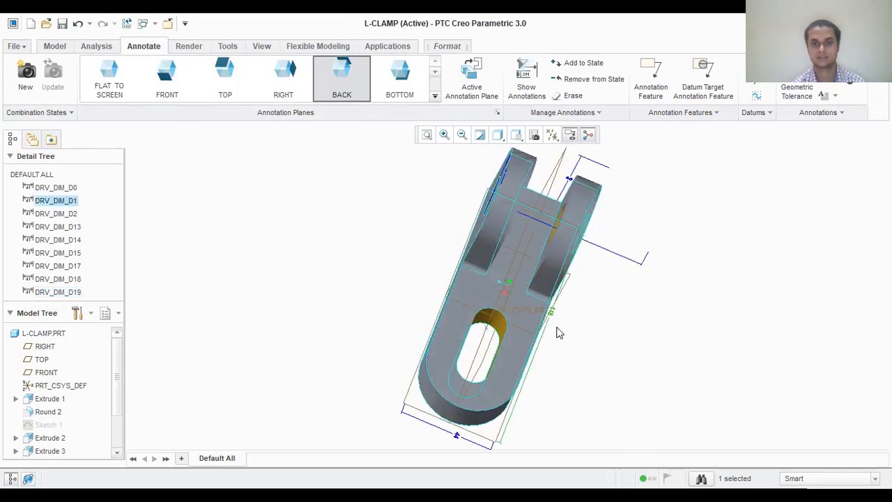
drag(551, 310, 576, 352)
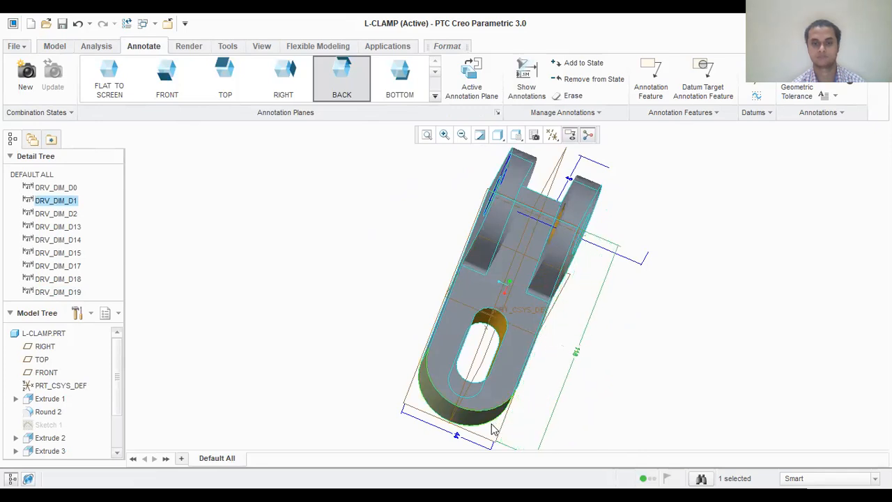
Move the 44 mm base width dimension slightly away from the rounded end and shift the vertical wall dimension outside the walls
click(457, 433)
drag(457, 432, 445, 435)
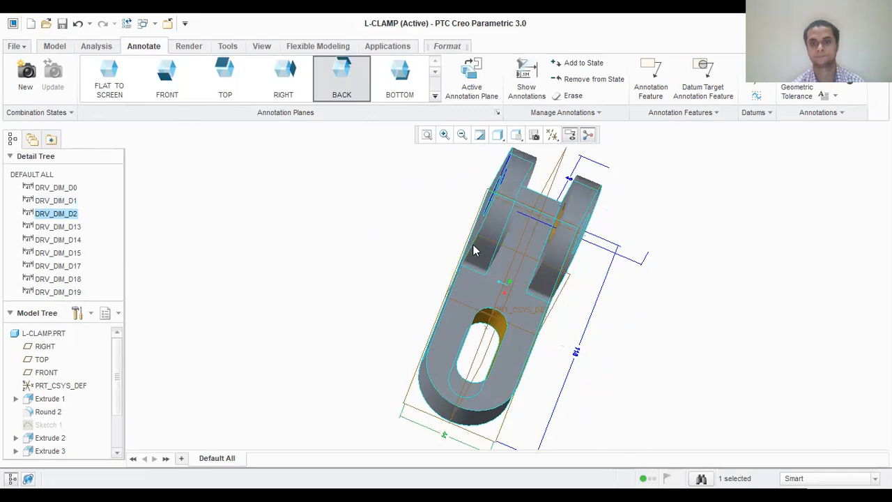
middle_drag(380, 269, 513, 350)
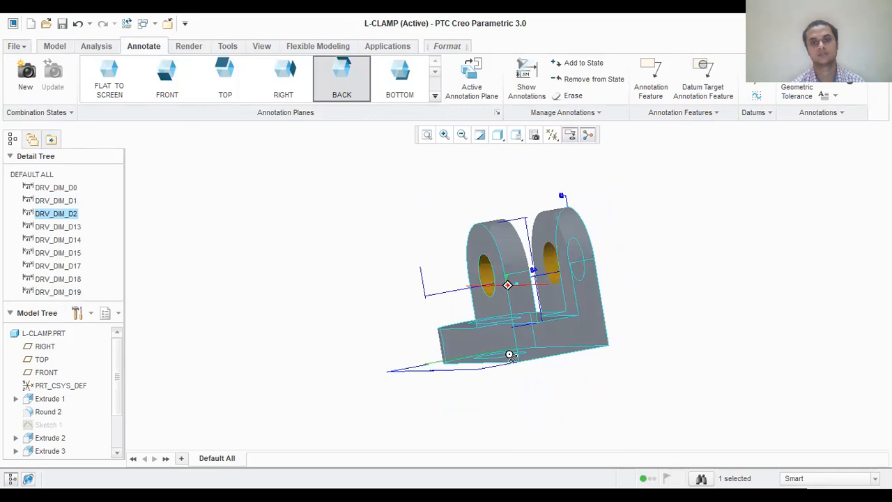
click(532, 268)
drag(533, 268, 483, 278)
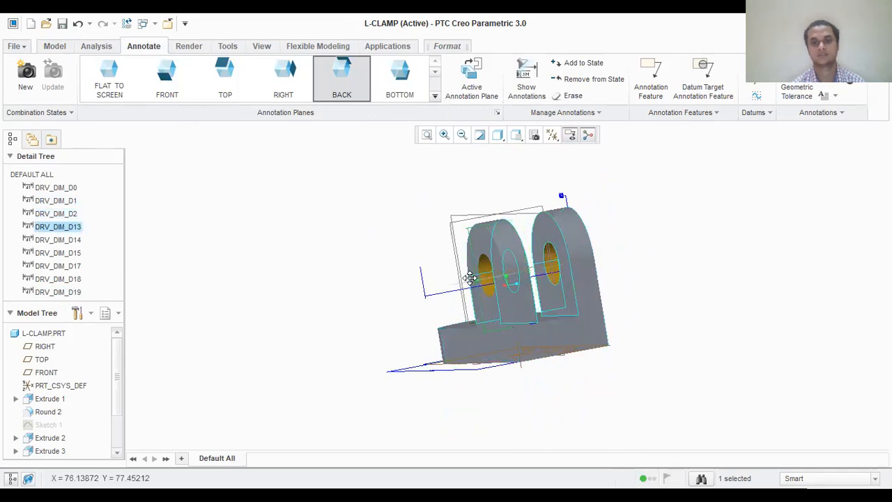
Show the radius dimension of the small rounds where the upright walls meet the base
middle_drag(630, 242, 546, 331)
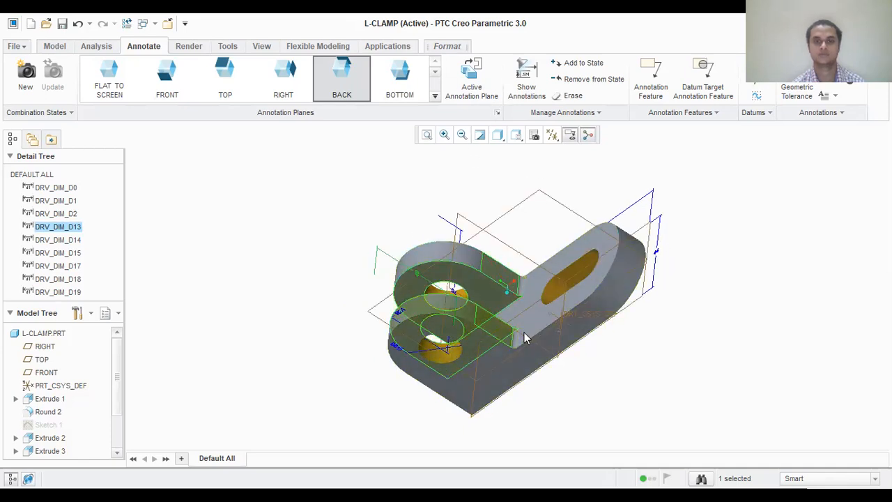
click(514, 338)
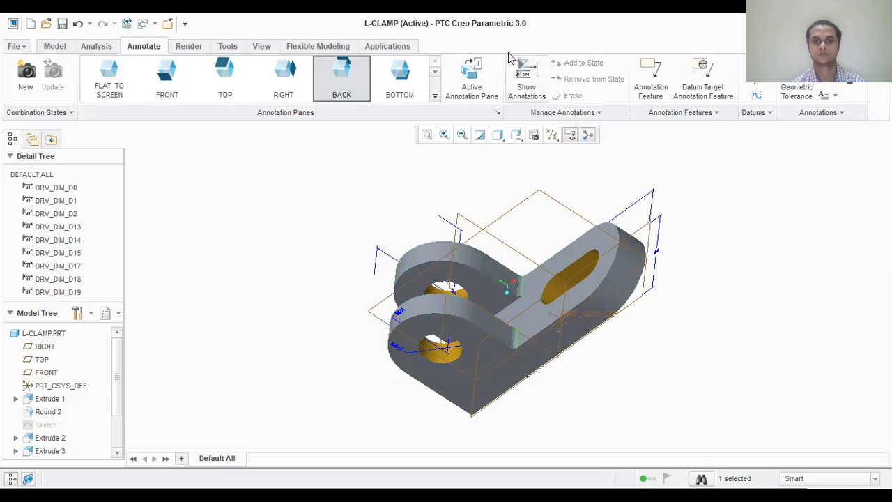
click(522, 77)
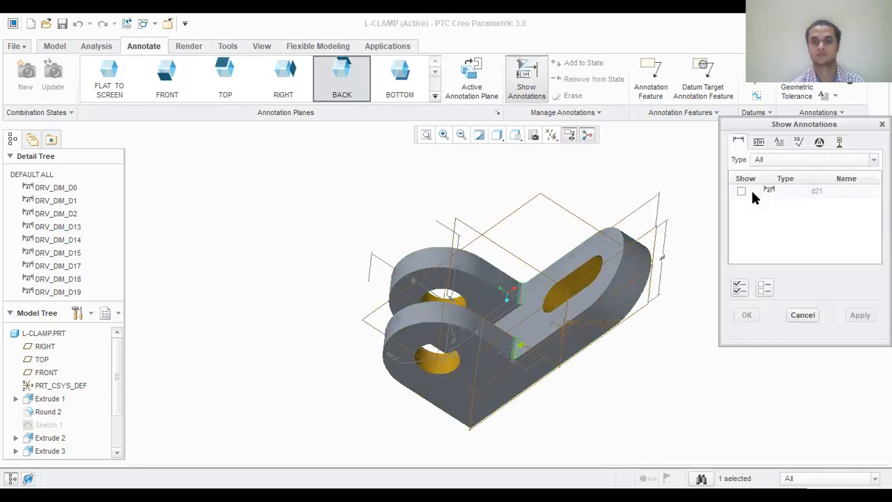
click(741, 192)
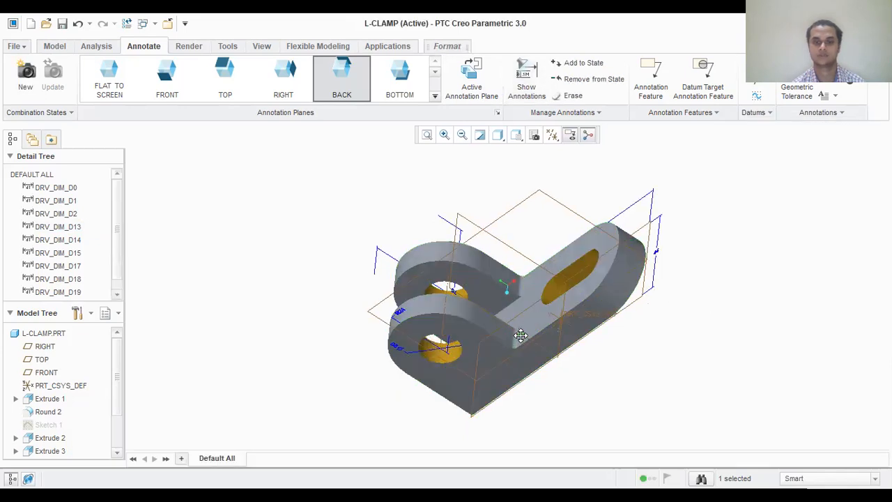
Select the base slot cut and show all of its dimensions as annotations
middle_drag(674, 235, 771, 259)
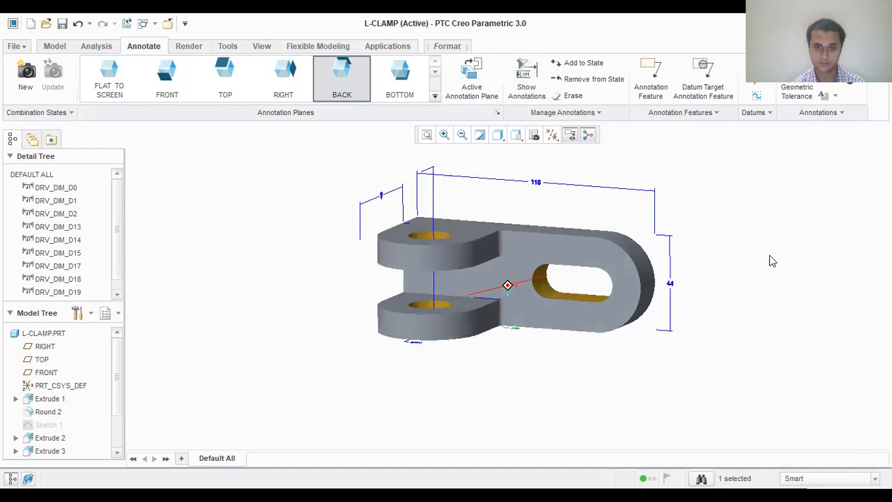
middle_drag(447, 358, 558, 423)
middle_drag(625, 415, 608, 314)
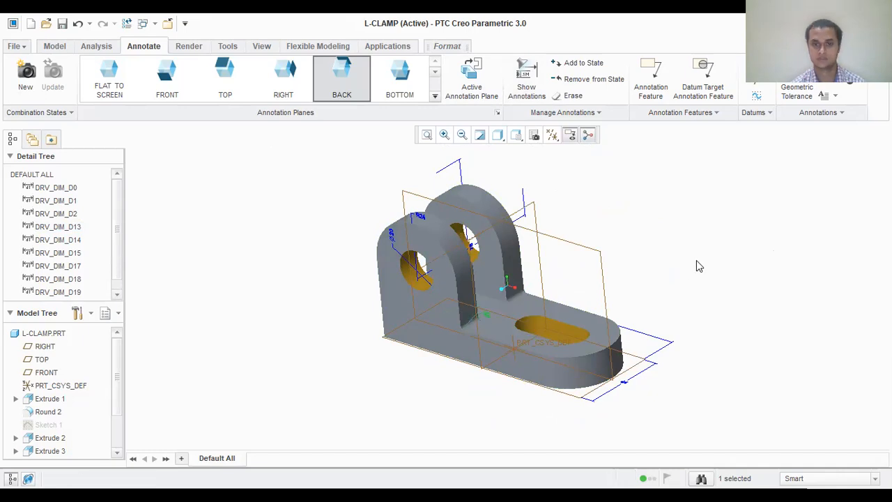
middle_drag(691, 261, 682, 283)
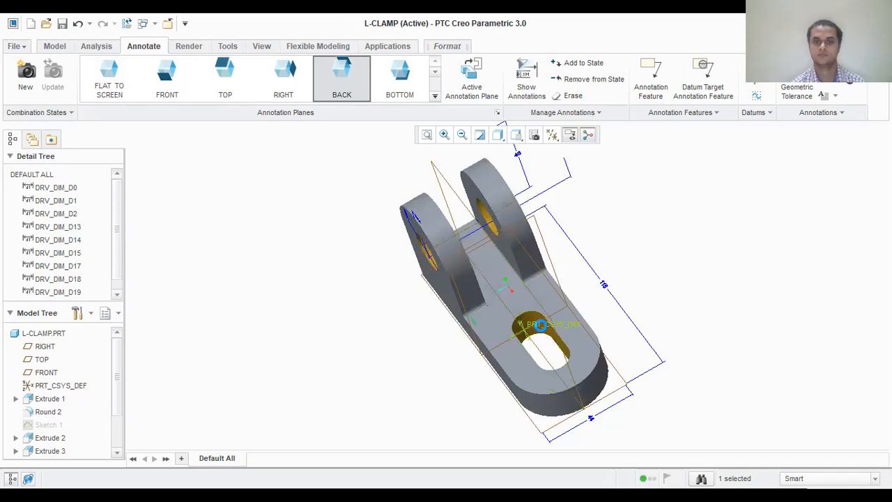
click(543, 330)
click(558, 333)
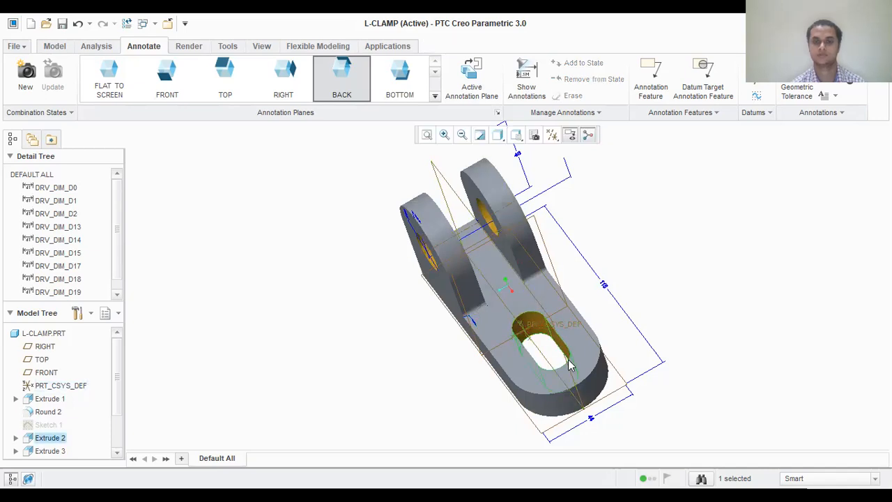
click(526, 85)
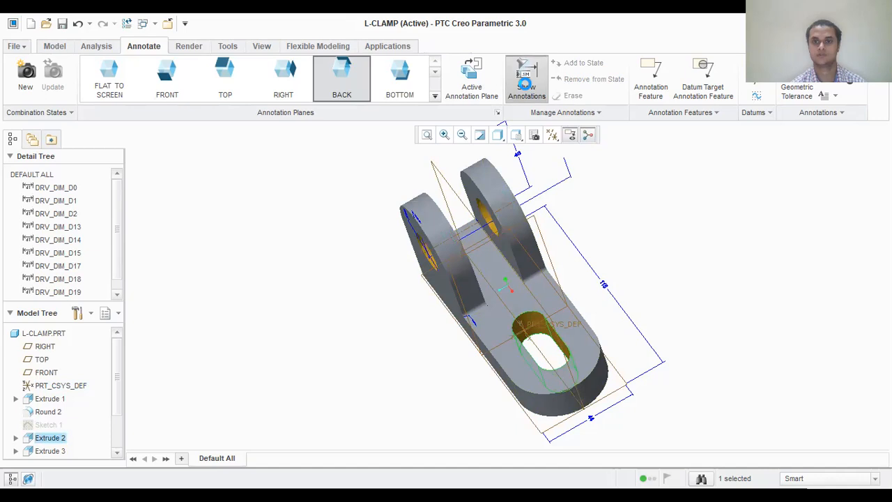
click(739, 296)
click(746, 315)
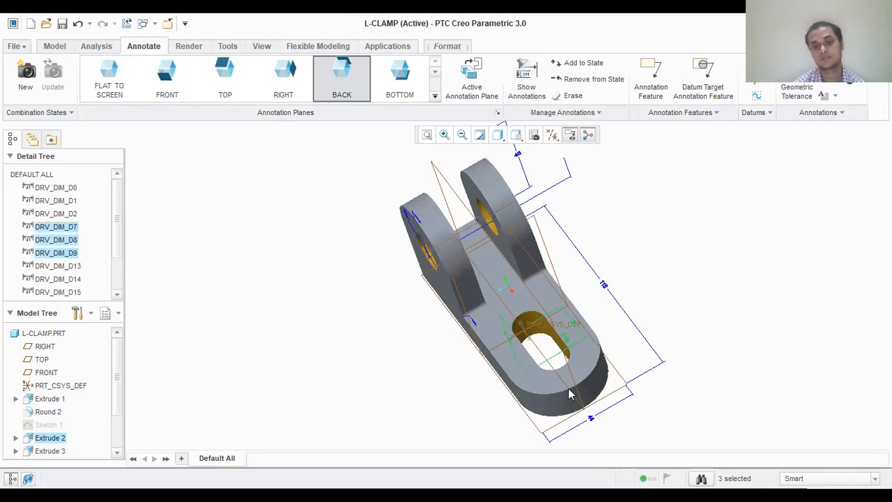
Move the slot's diameter dimension out of the slot to beyond the long side of the base
click(572, 324)
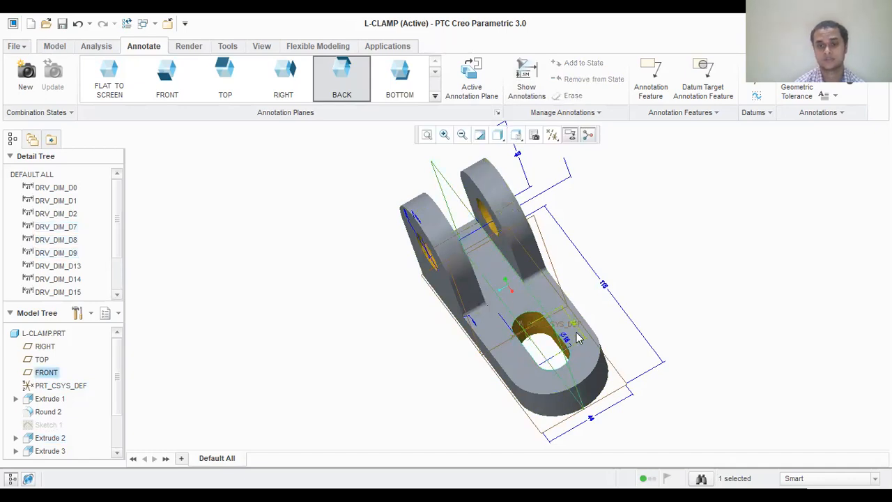
click(566, 337)
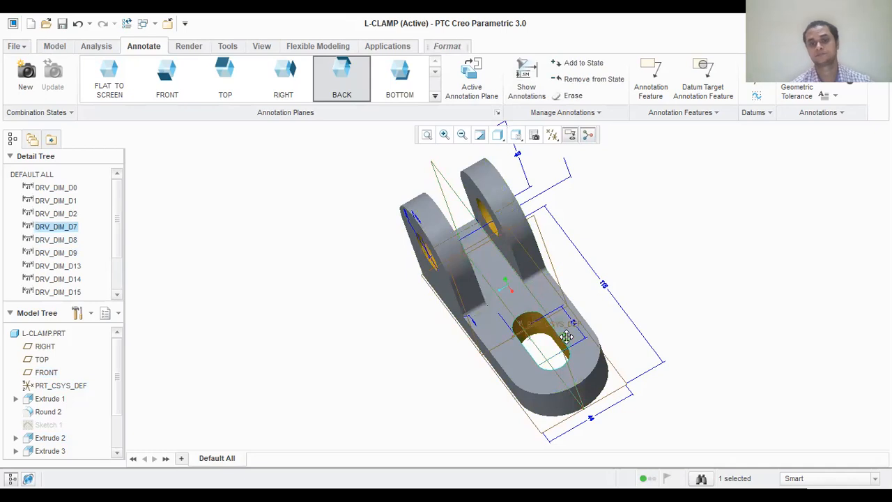
drag(609, 313, 619, 323)
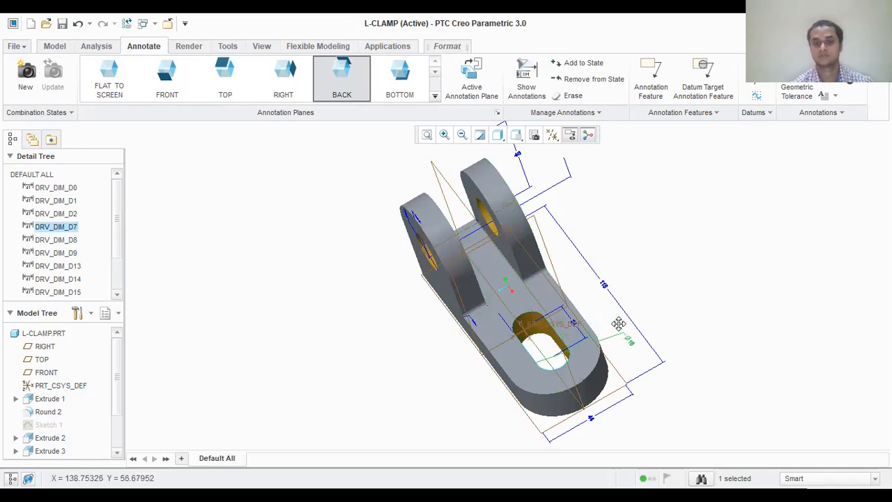
Move the slot's 24 mm length dimension out beyond the long side of the base and delete the slot cut's depth dimension
click(575, 323)
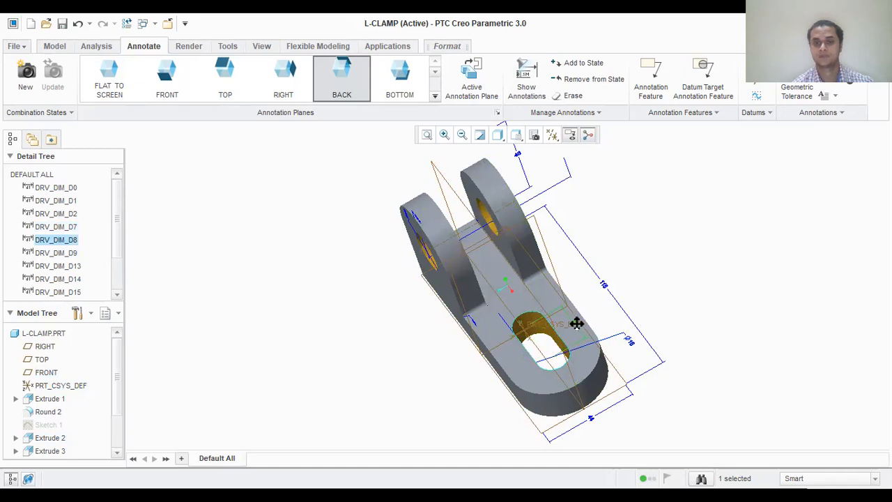
drag(574, 323, 601, 317)
middle_drag(502, 346, 552, 283)
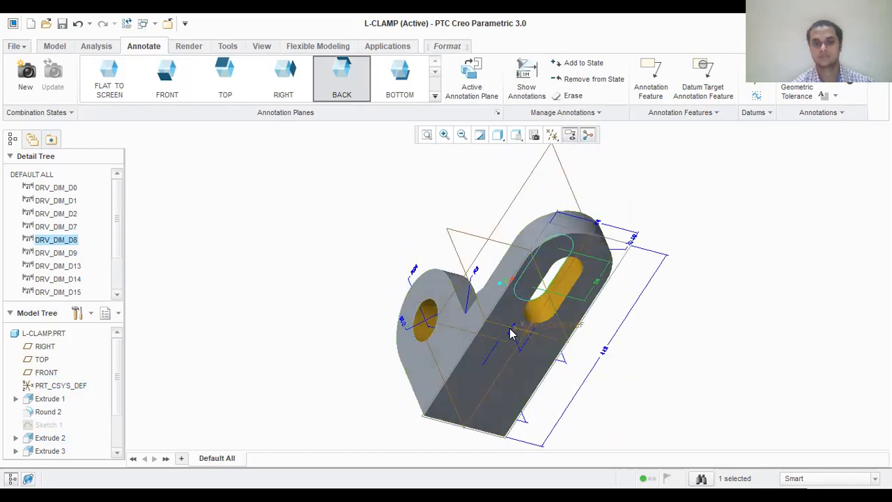
click(513, 338)
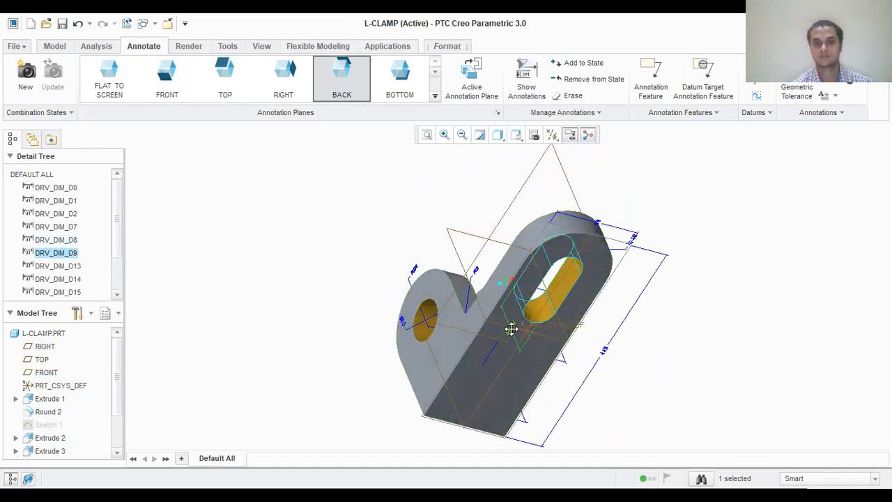
drag(512, 329, 641, 210)
middle_drag(691, 222, 679, 241)
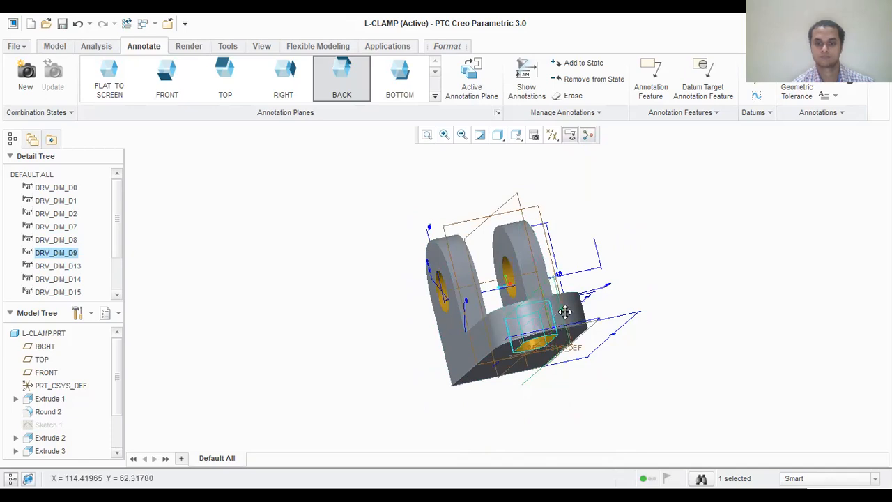
middle_drag(702, 314, 629, 315)
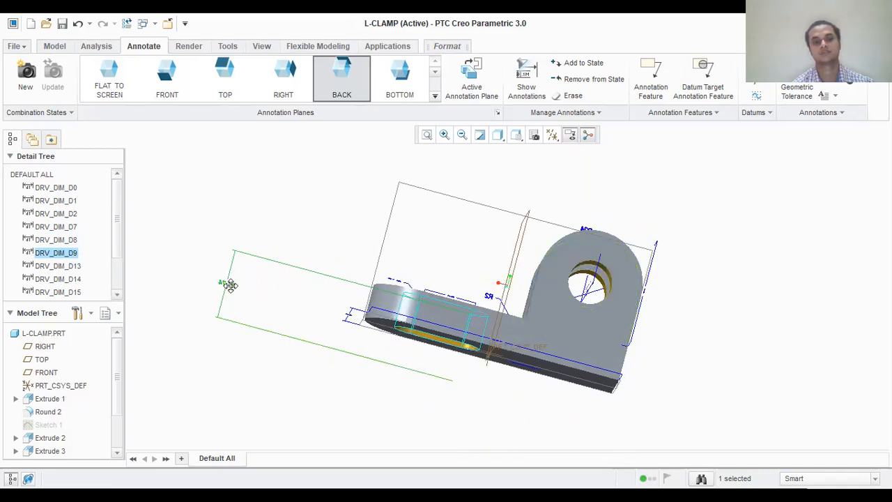
key(Delete)
Hide the datum planes and coordinate systems so only the model and its dimensions are displayed
middle_drag(261, 257, 321, 259)
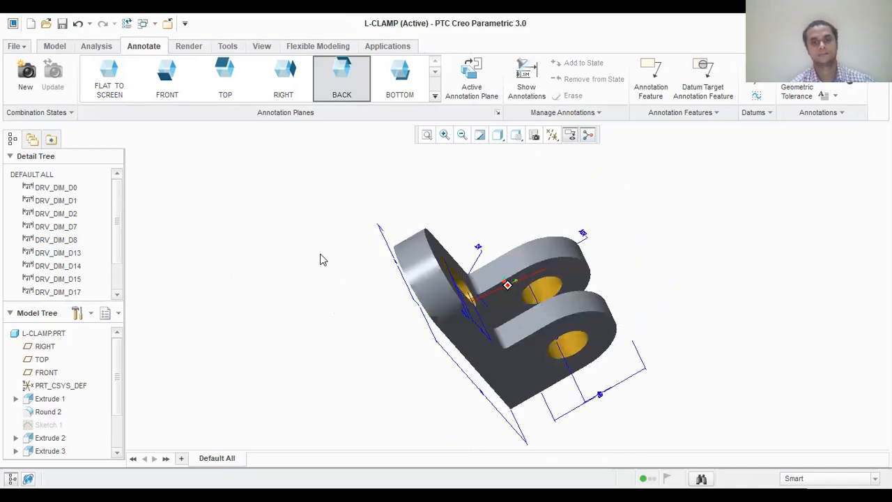
middle_drag(689, 420, 507, 339)
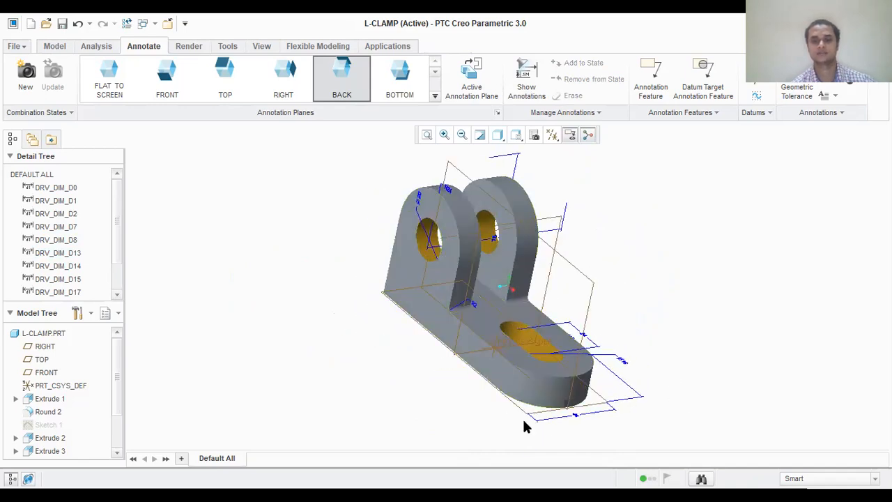
mouse_move(692, 435)
middle_down()
mouse_move(446, 359)
mouse_move(446, 393)
middle_up()
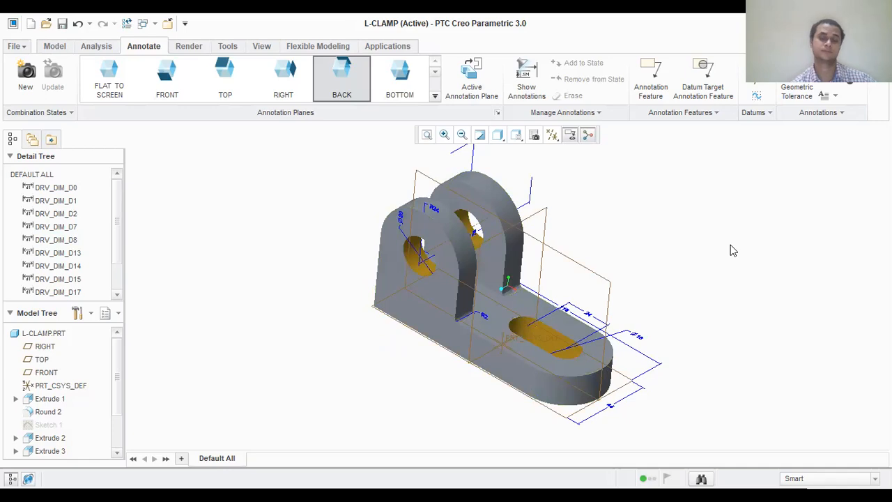
click(552, 135)
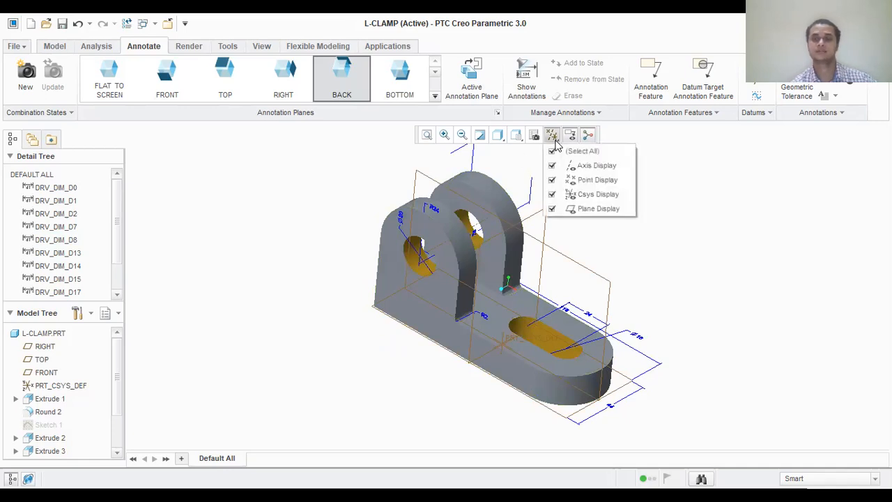
click(553, 208)
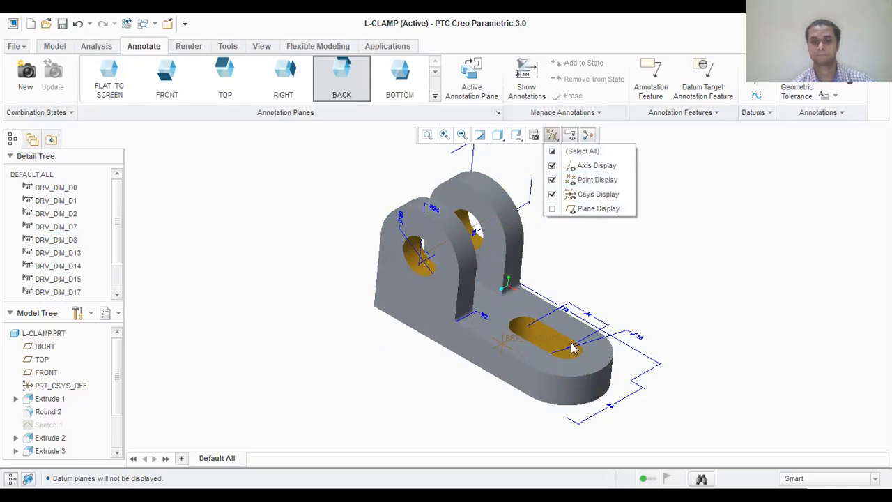
click(552, 196)
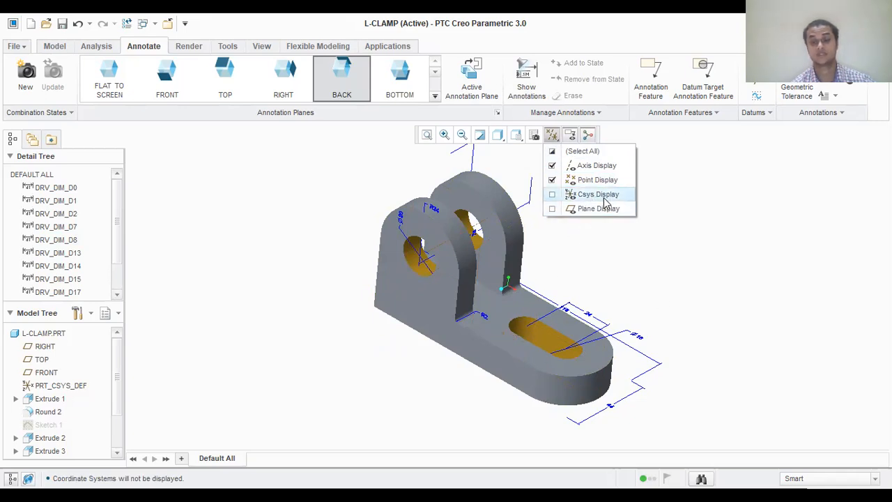
click(660, 287)
Remove the depth dimension of the hole cut that passes through both upright walls
mouse_move(610, 232)
middle_down()
mouse_move(610, 219)
mouse_move(611, 240)
mouse_move(579, 255)
mouse_move(594, 252)
middle_up()
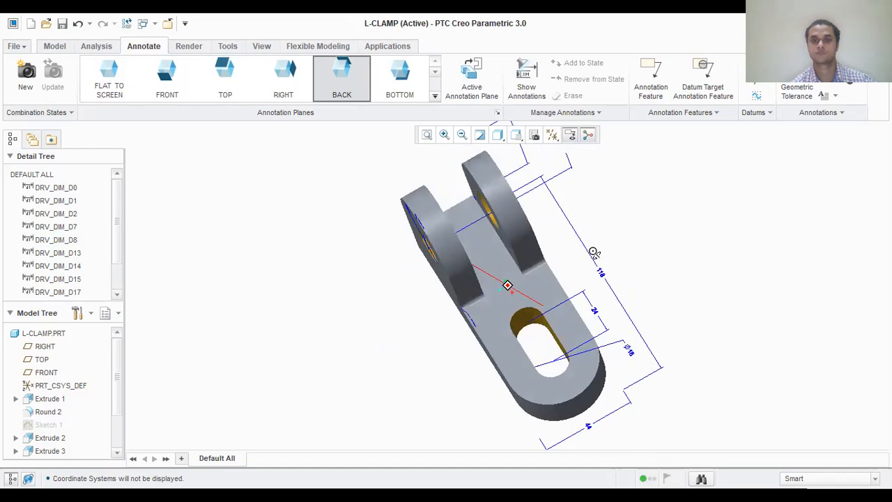
click(571, 173)
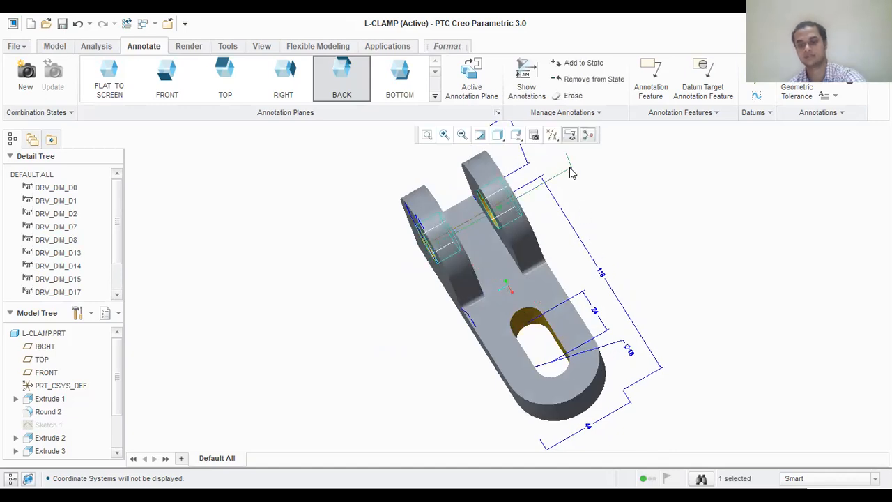
click(571, 172)
Save a copy of the part as a PDF named l-clamp in My Documents, showing the walls and slotted base at an angle
mouse_move(568, 175)
middle_down()
mouse_move(587, 176)
mouse_move(571, 139)
mouse_move(587, 167)
mouse_move(581, 161)
mouse_move(614, 157)
middle_up()
middle_drag(729, 329, 521, 250)
middle_drag(628, 336, 436, 231)
mouse_move(641, 336)
middle_down()
mouse_move(400, 265)
mouse_move(372, 271)
mouse_move(411, 290)
mouse_move(271, 251)
mouse_move(237, 271)
mouse_move(197, 261)
middle_up()
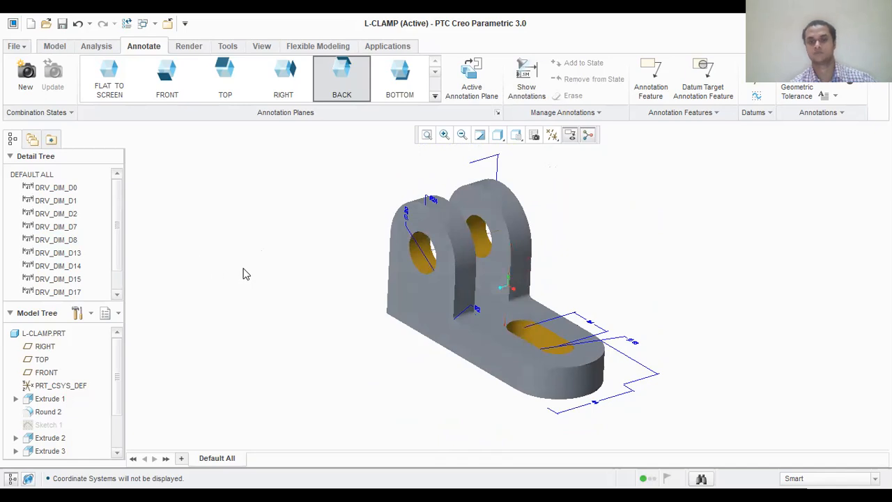
middle_drag(616, 204, 617, 208)
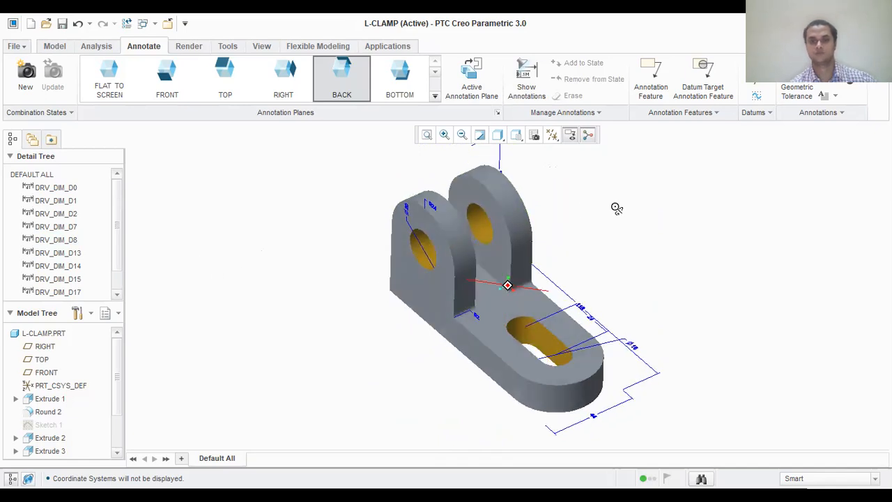
middle_drag(705, 237, 743, 242)
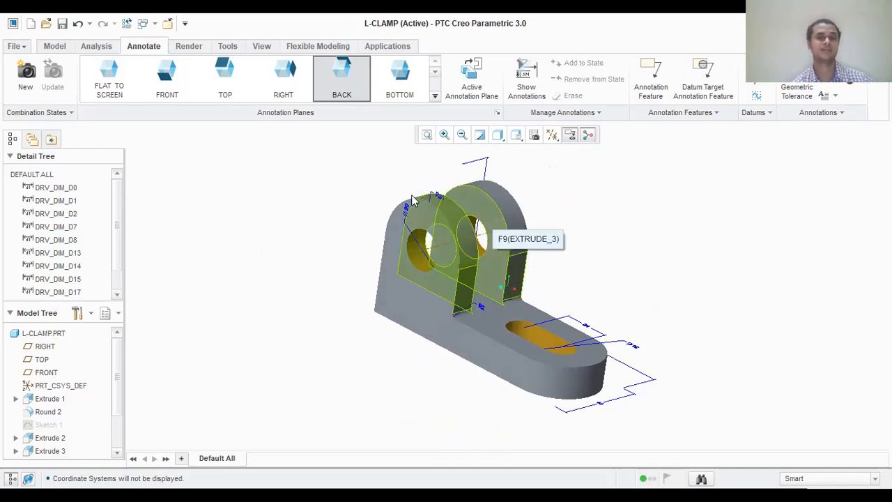
click(18, 47)
mouse_move(44, 139)
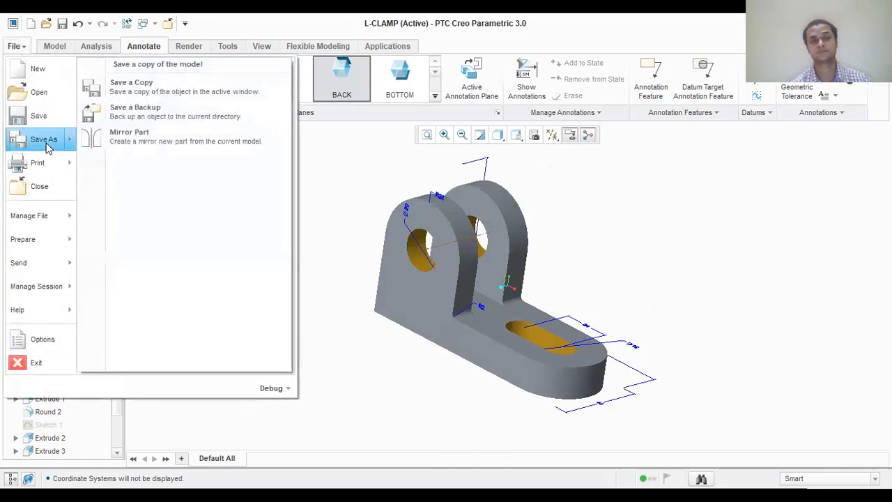
click(145, 98)
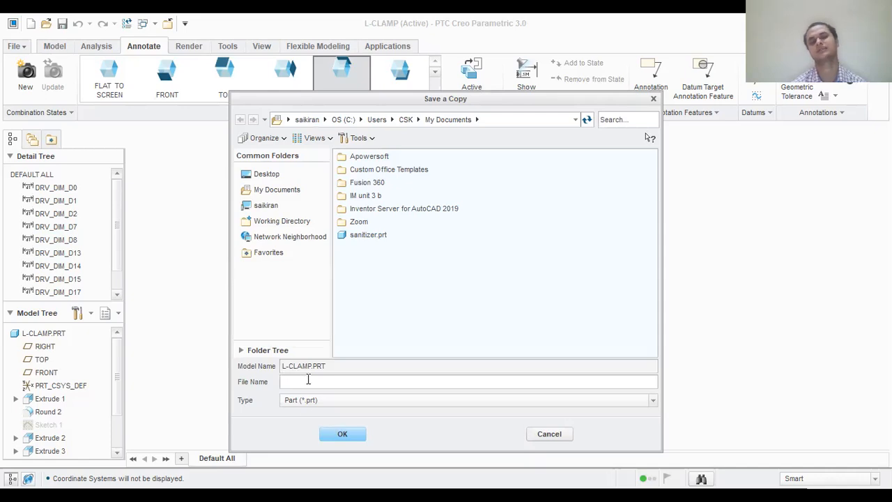
click(330, 408)
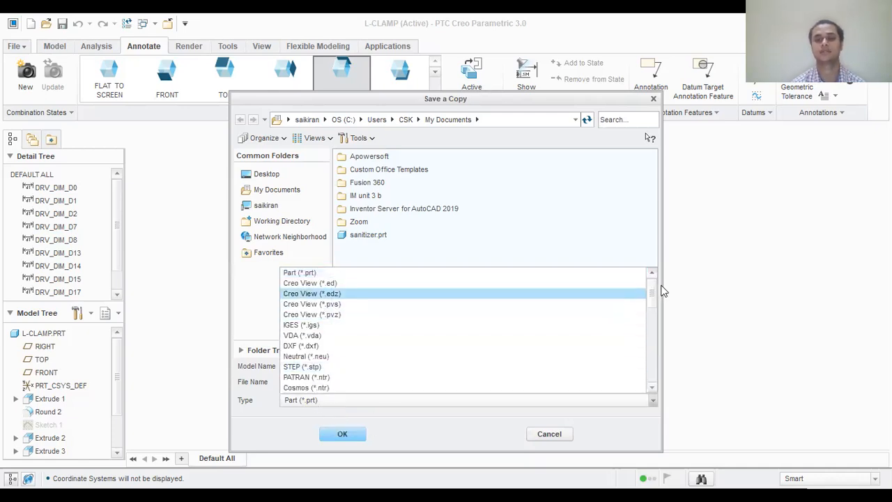
drag(653, 296, 654, 368)
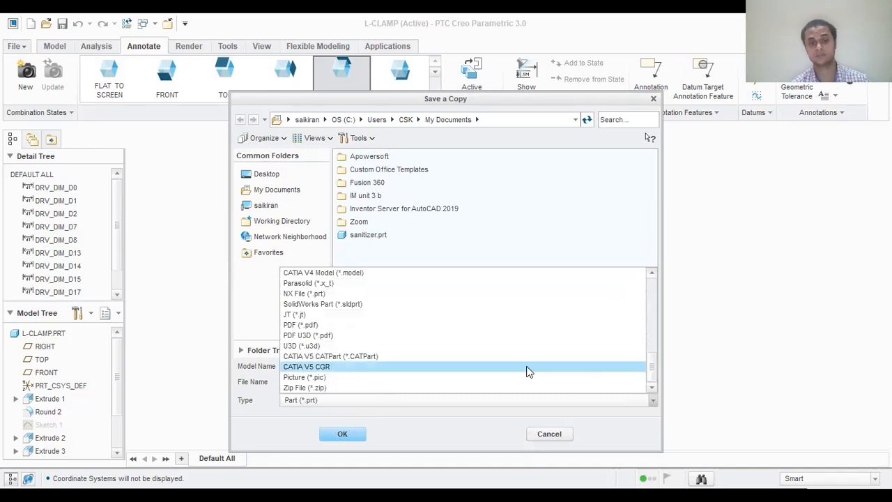
click(375, 325)
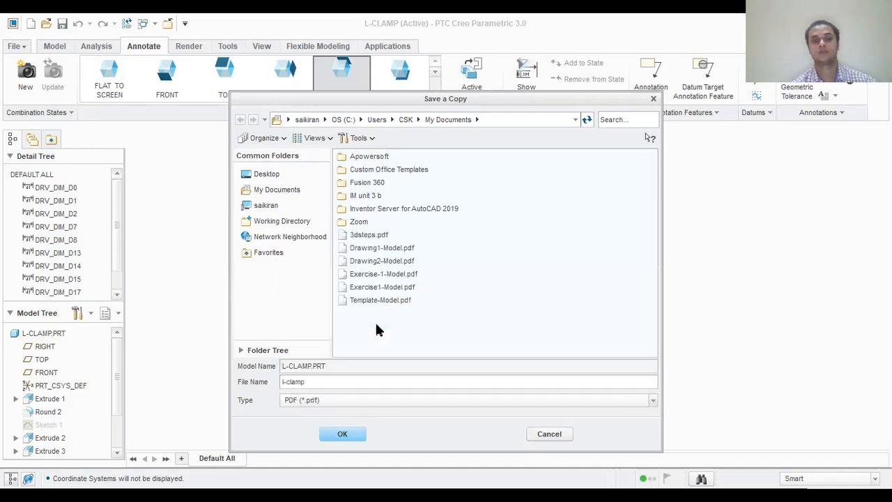
click(343, 434)
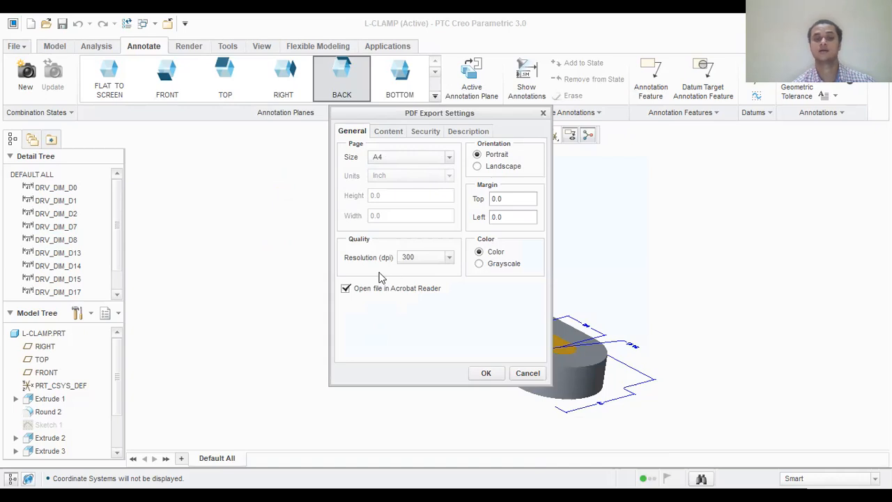
Set the PDF export resolution to 600 dpi and export, keeping A4 portrait, colour, and opening the file in Acrobat Reader
click(450, 258)
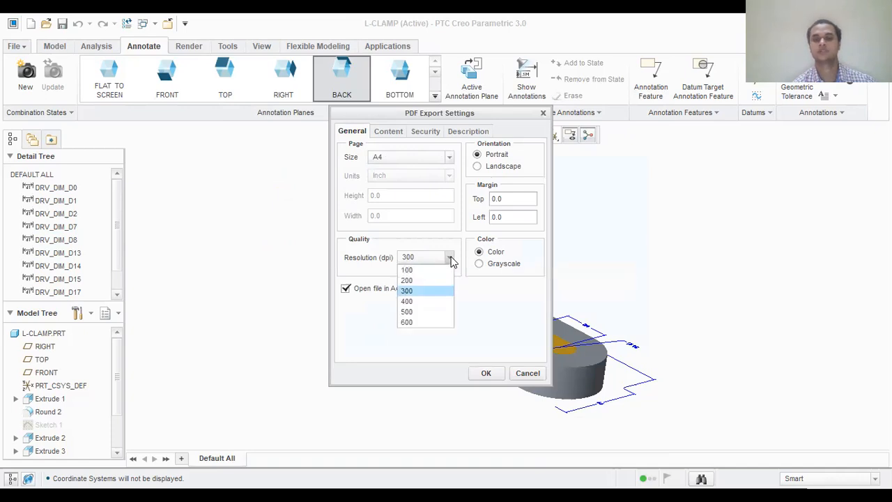
click(435, 323)
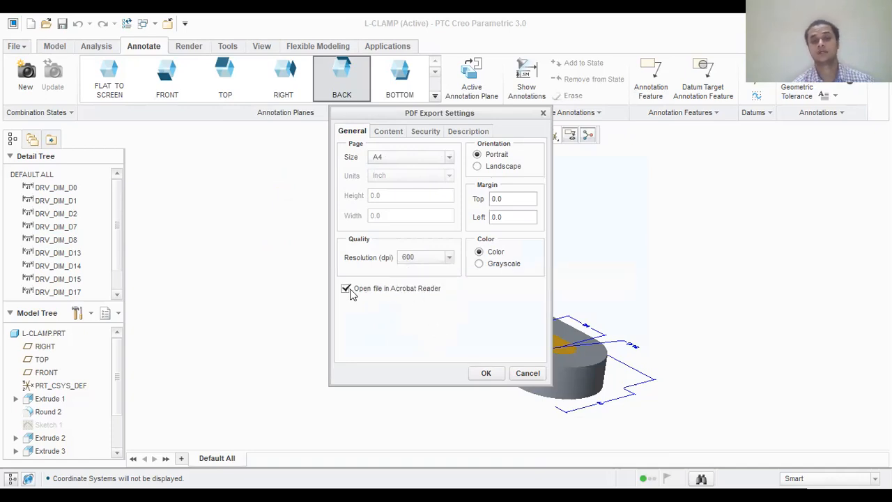
click(486, 374)
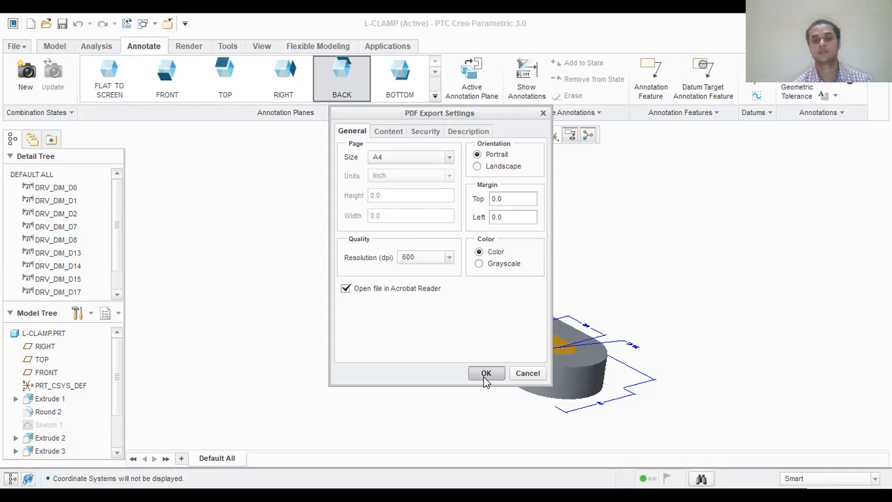